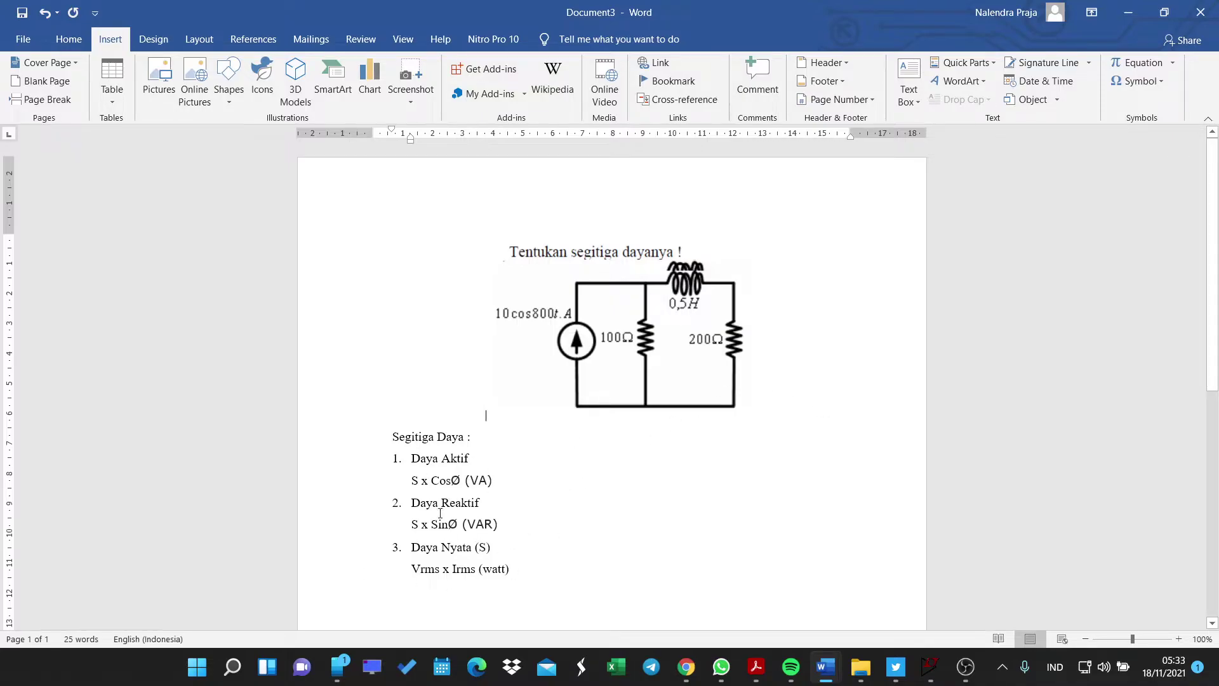
- Review the circuit and power formulas in the Word document and switch to the empty Draft2 schematic in LTspice
click(494, 539)
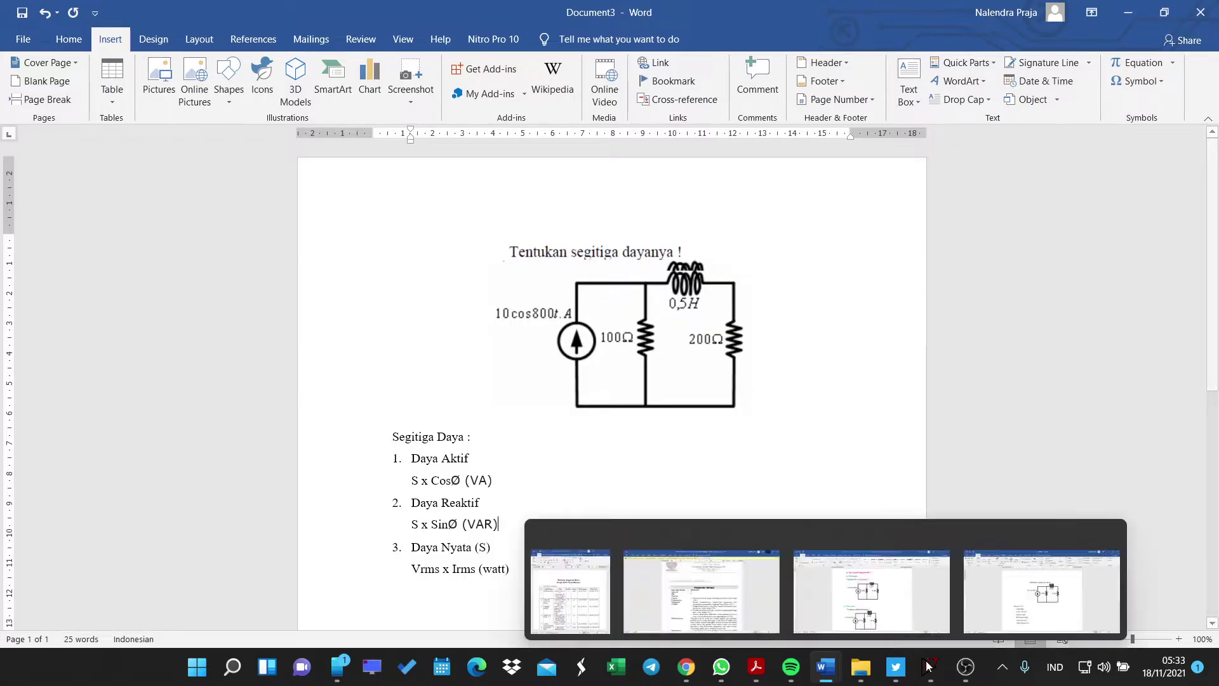
mouse_move(927, 672)
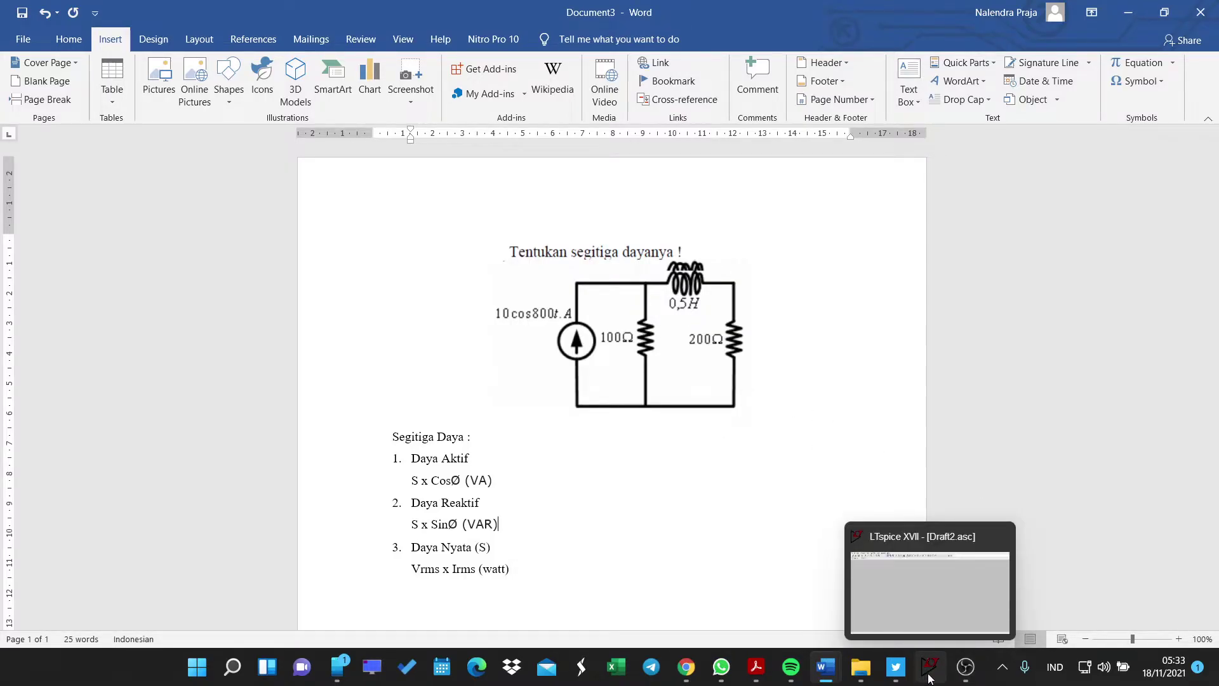
click(928, 672)
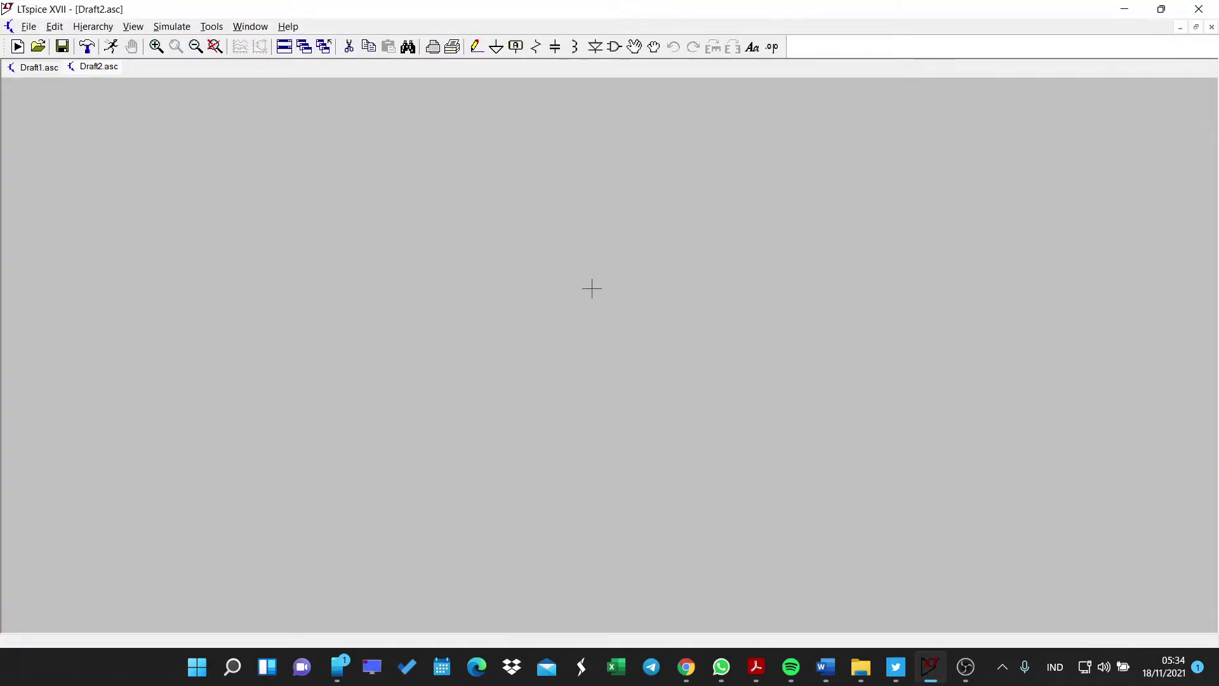
key(alt+Tab)
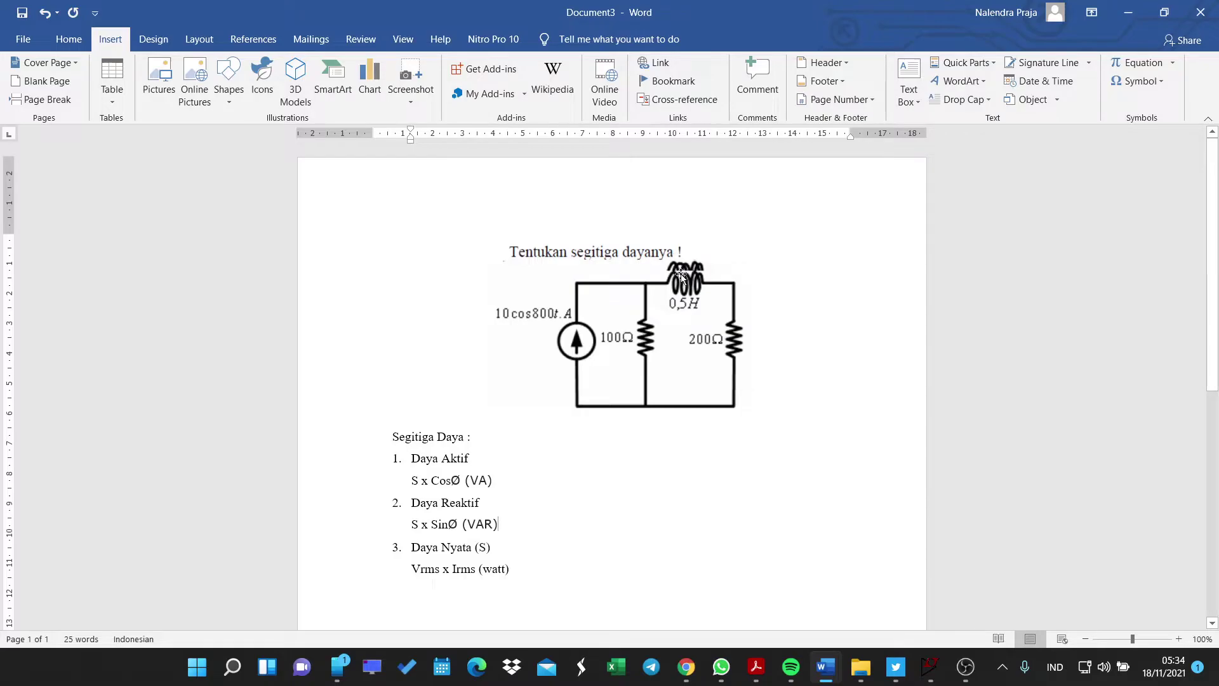
key(alt+Tab)
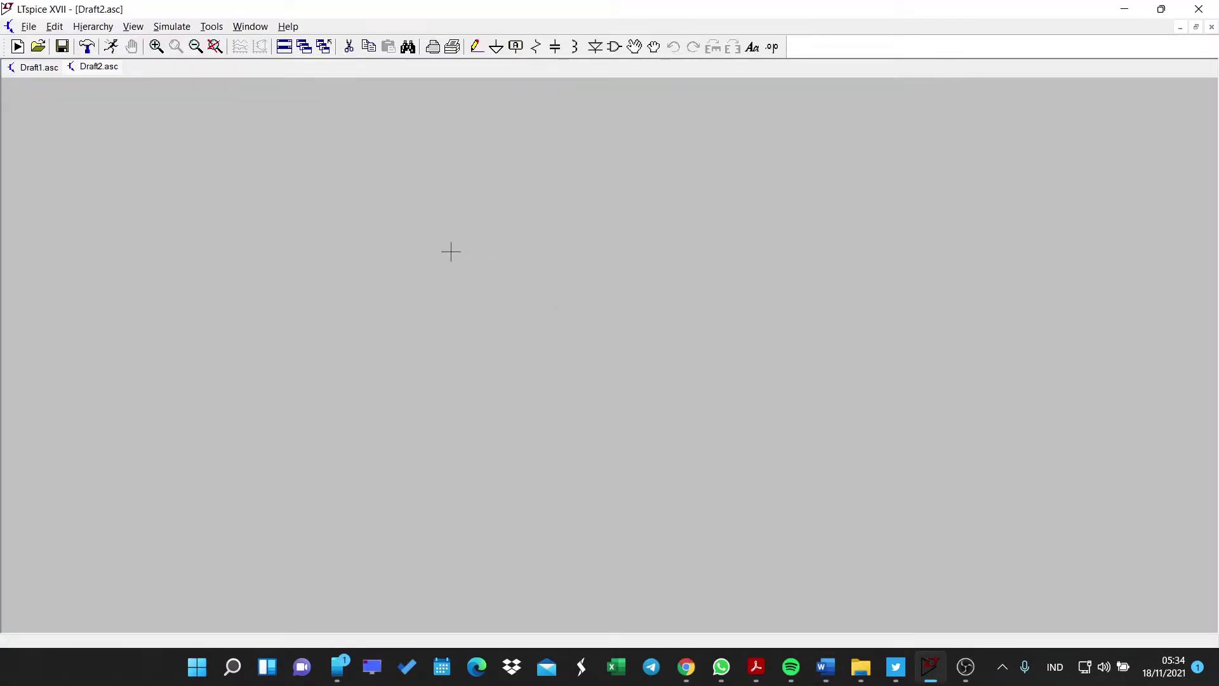
- Place one current source in the schematic, rotated 180 degrees so its arrow points upward
key(XF86MonBrightnessUp)
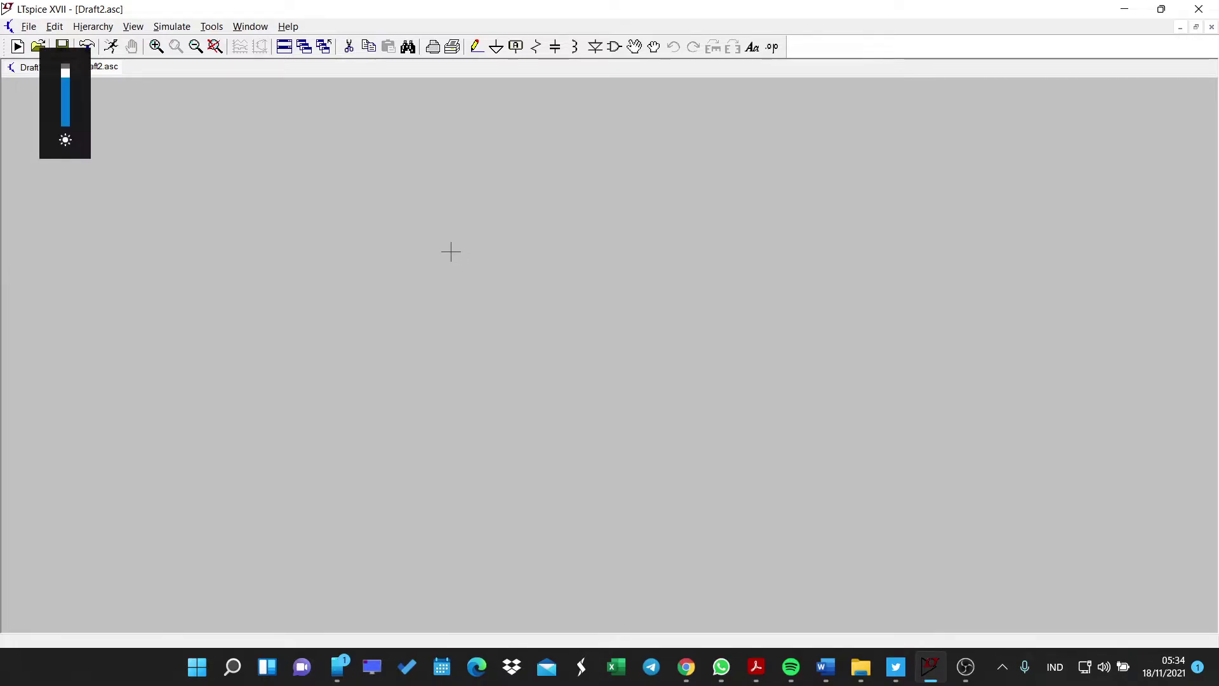
key(F3)
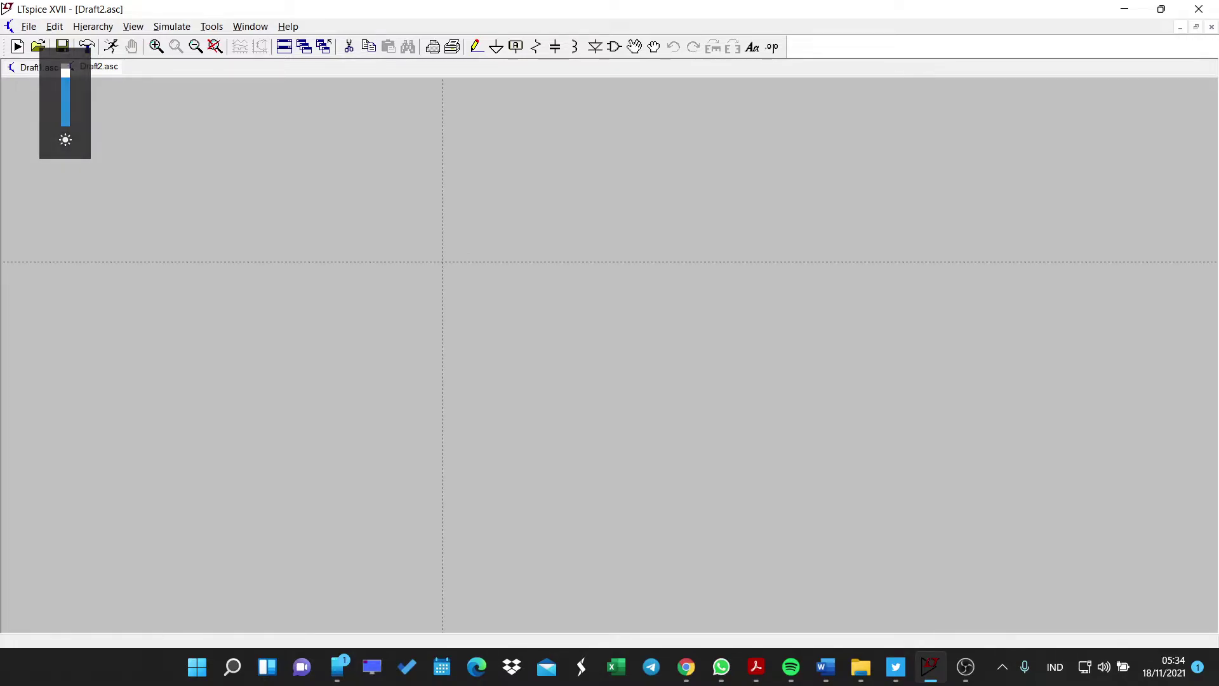
key(F2)
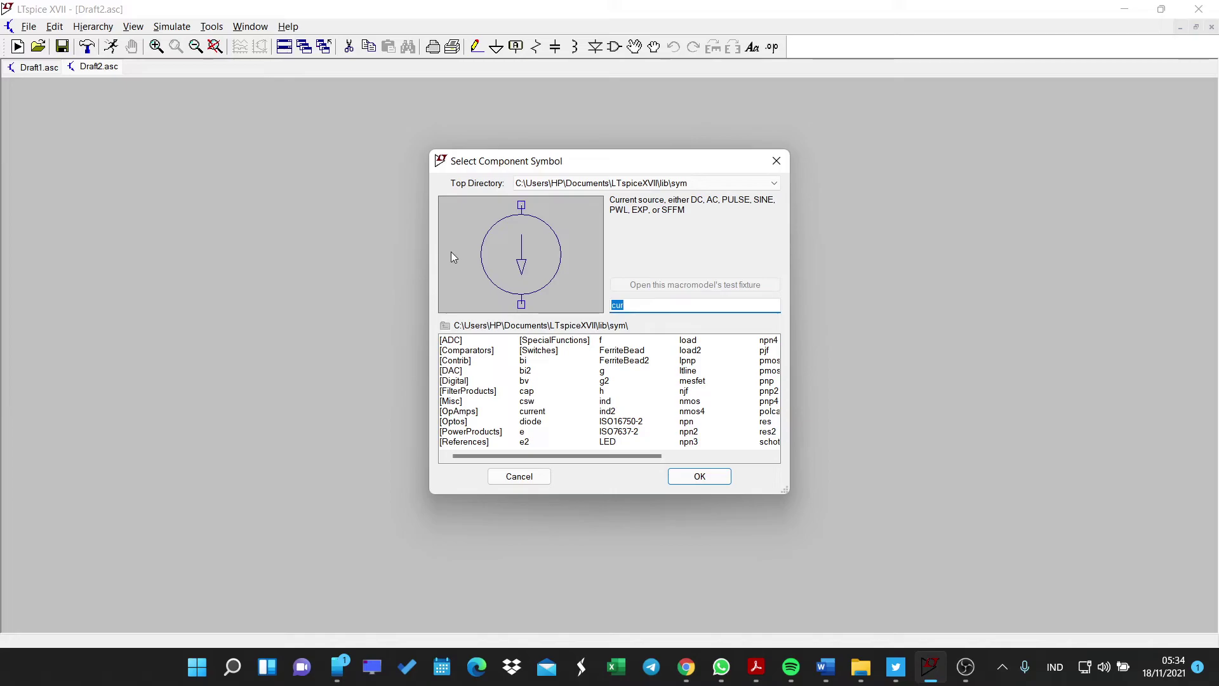
key(Return)
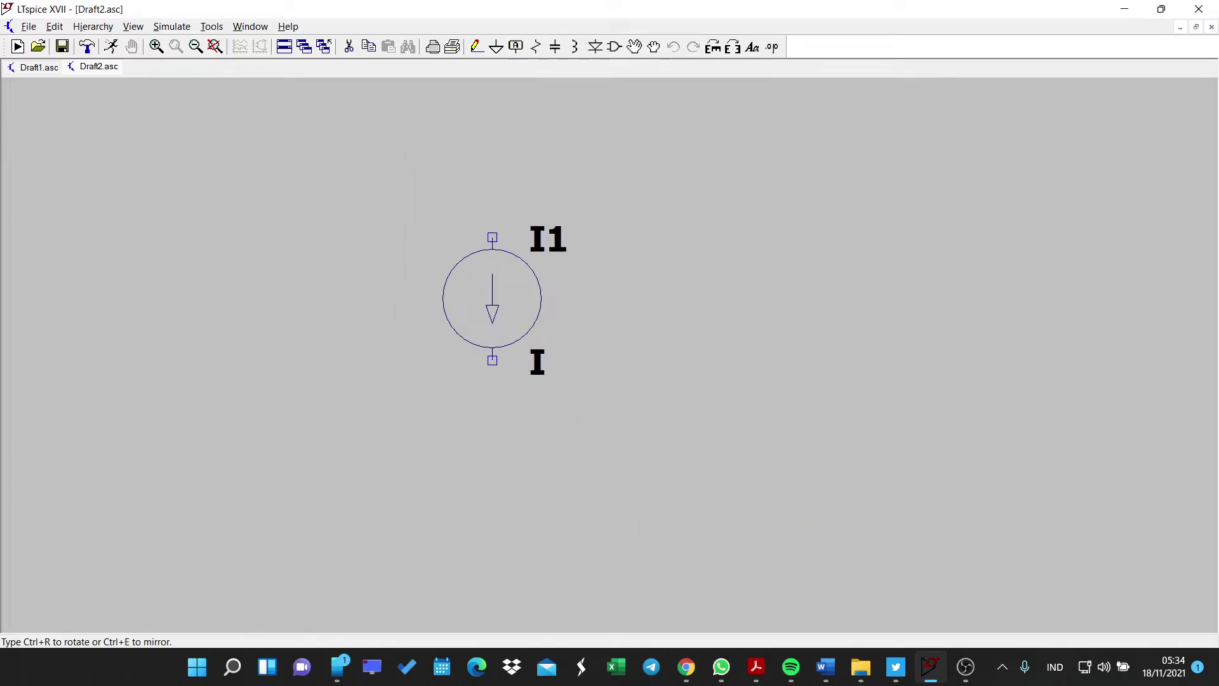
key(ctrl+r)
key(ctrl+r)
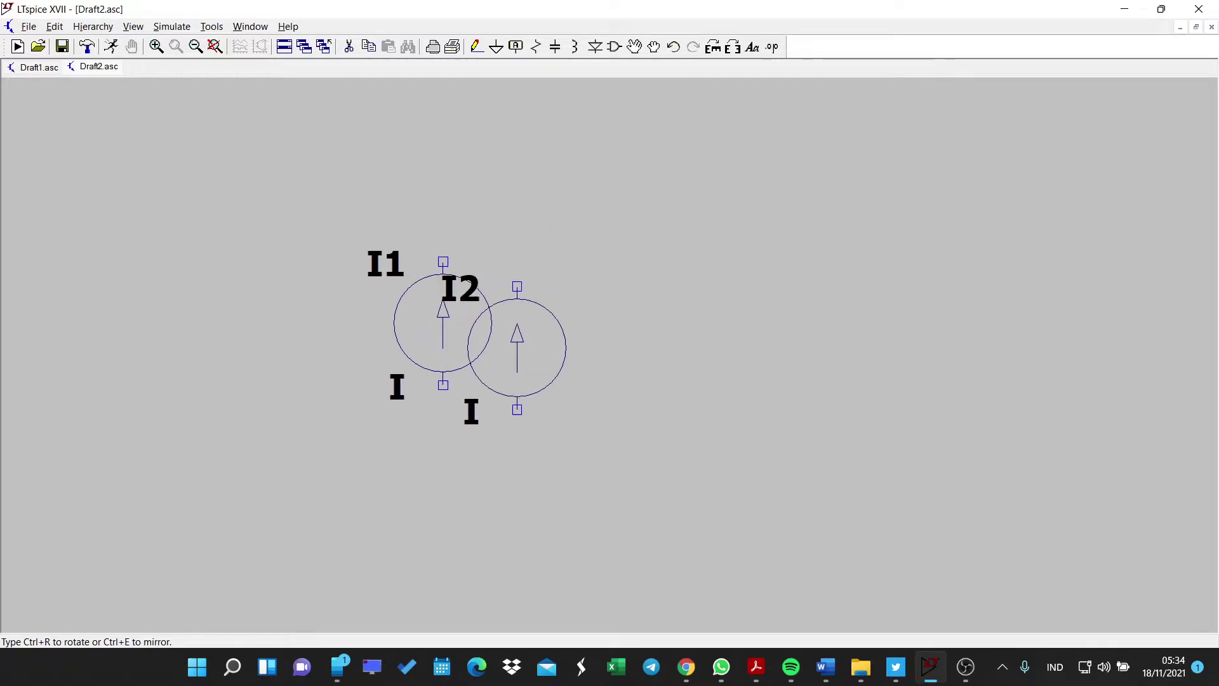
click(511, 334)
scroll(698, 343, down, 2)
scroll(737, 337, up, 3)
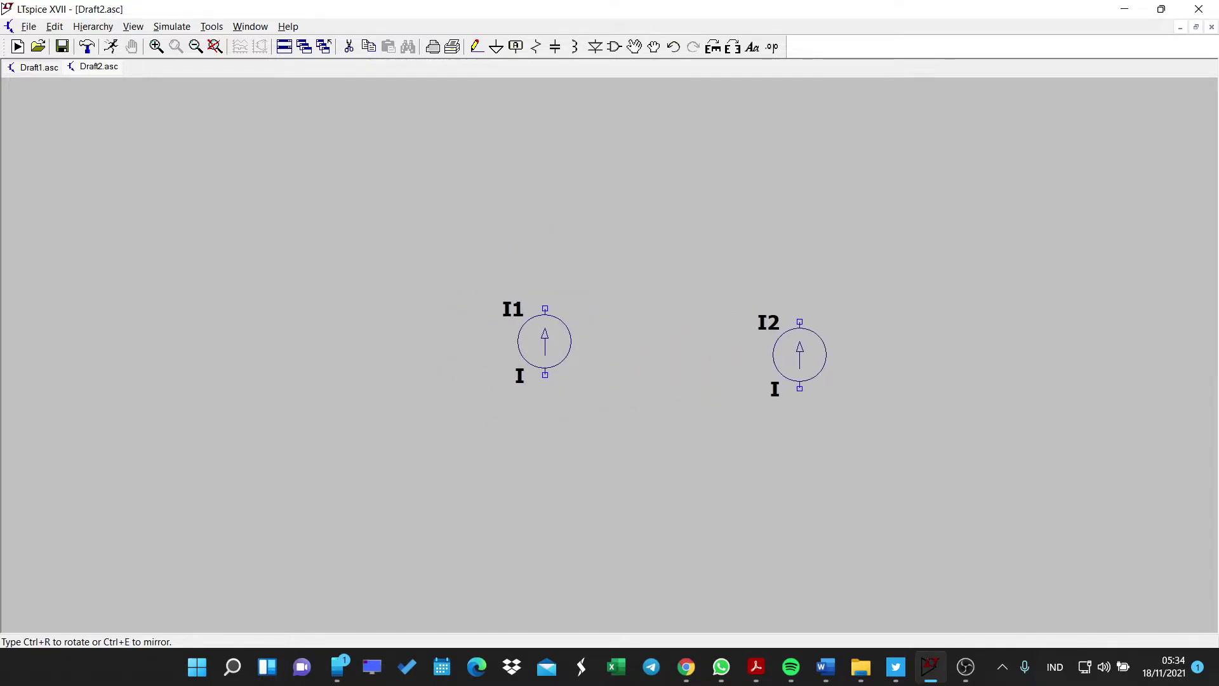
key(Escape)
- Place two vertical resistors beside the current source, level with it and spaced apart for two parallel branches
key(r)
click(636, 298)
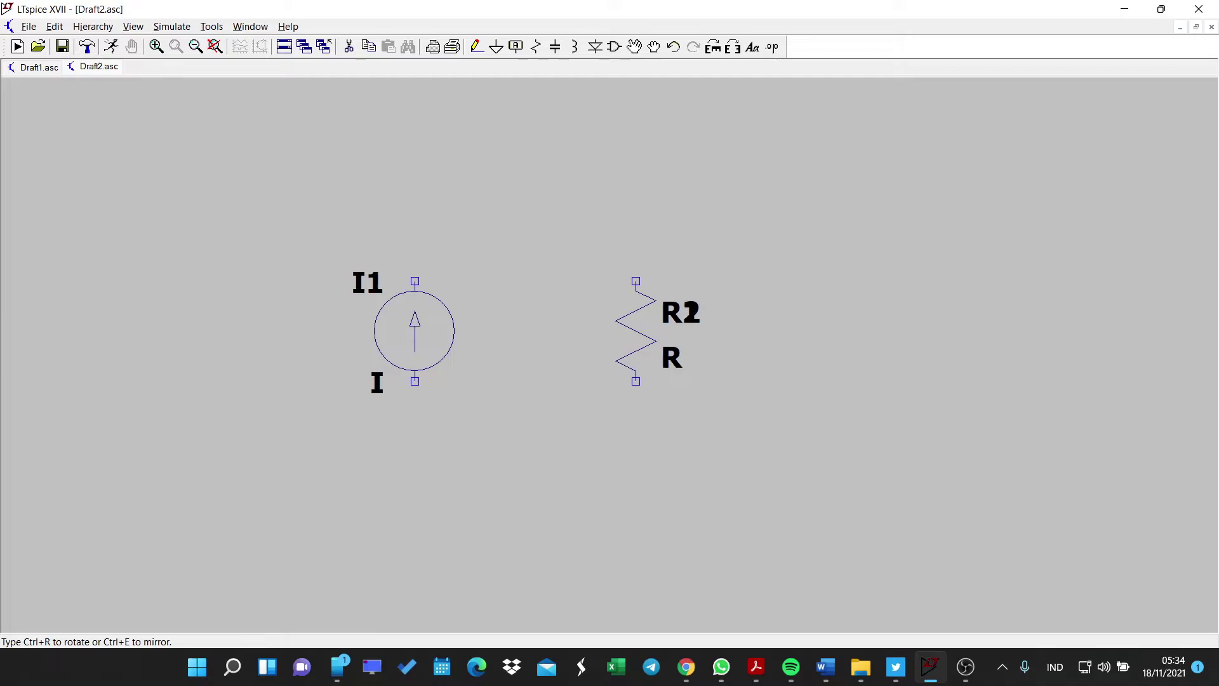
click(897, 299)
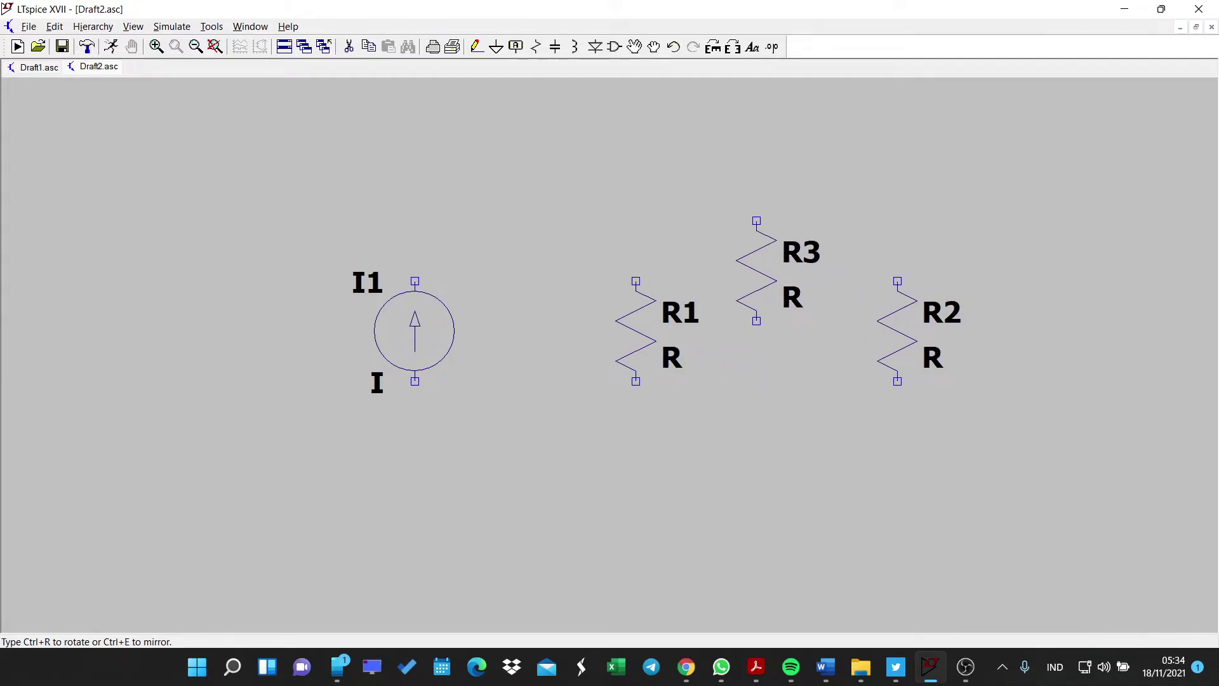
- Place one inductor, rotated to lie horizontally, above and between the two resistors
key(l)
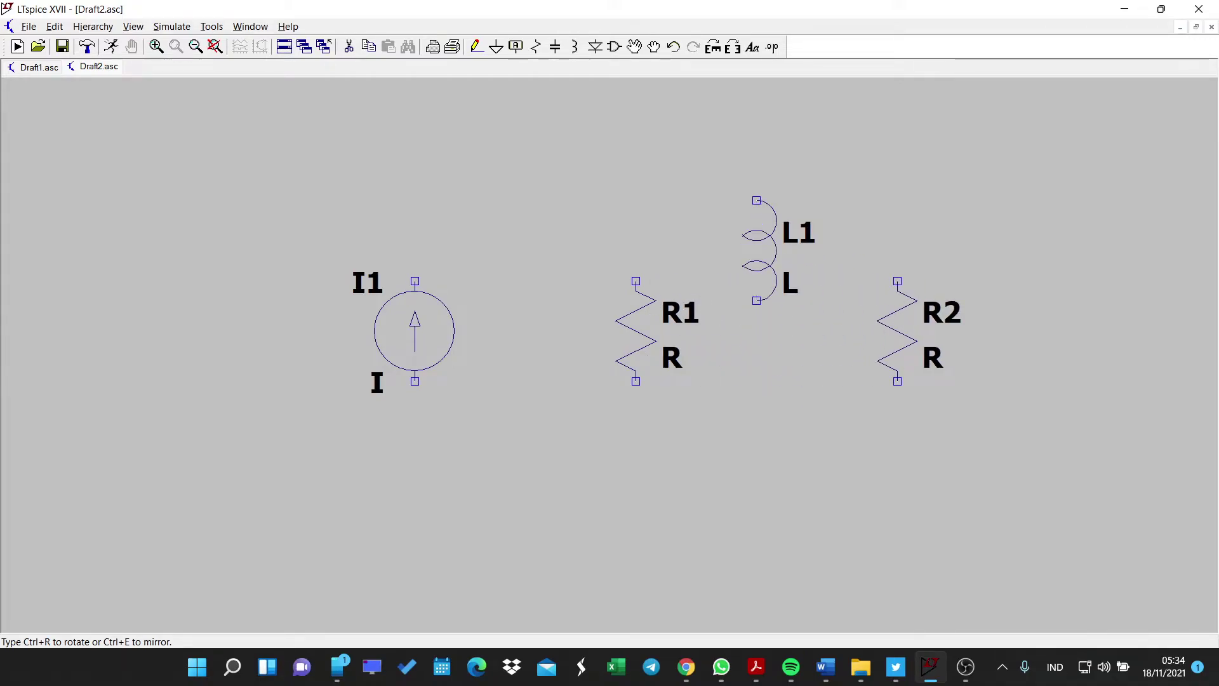
key(ctrl+r)
key(ctrl+r)
key(ctrl+r)
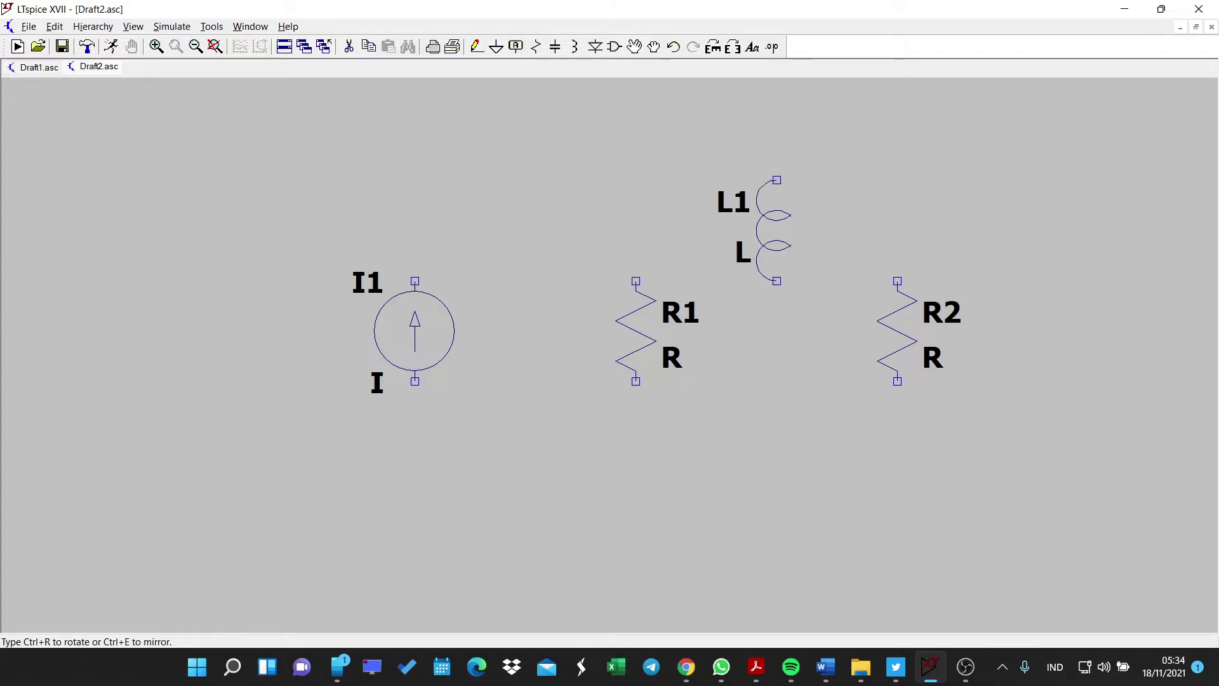
click(786, 220)
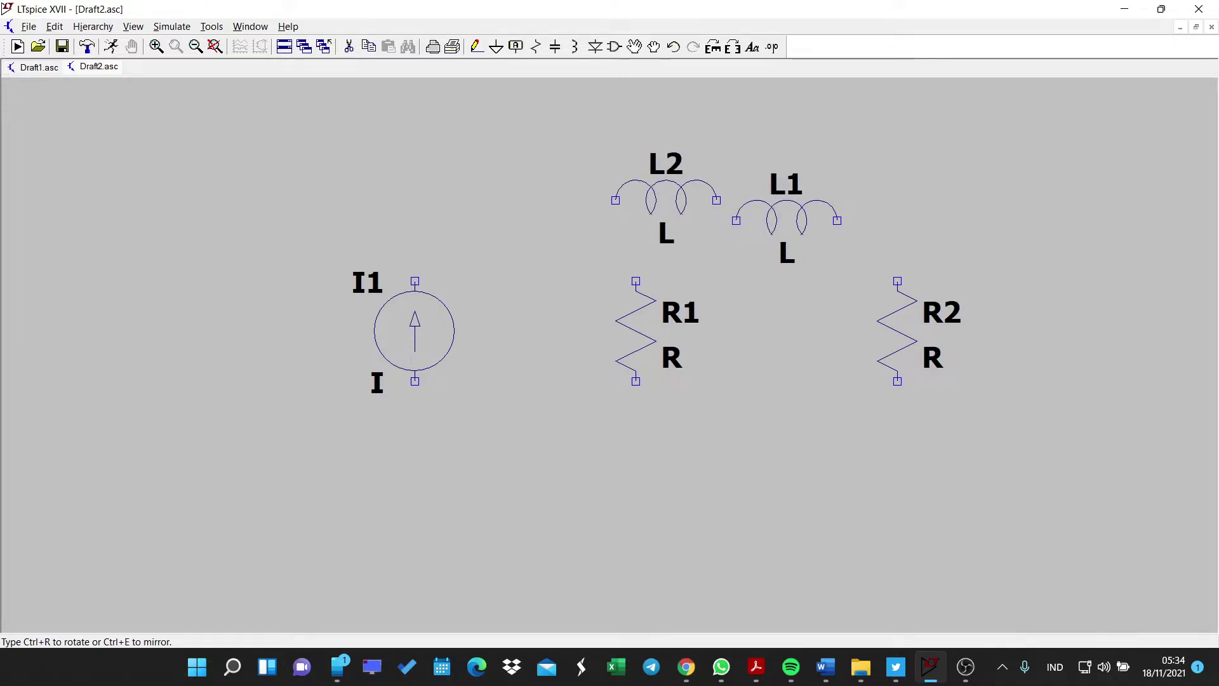
key(Escape)
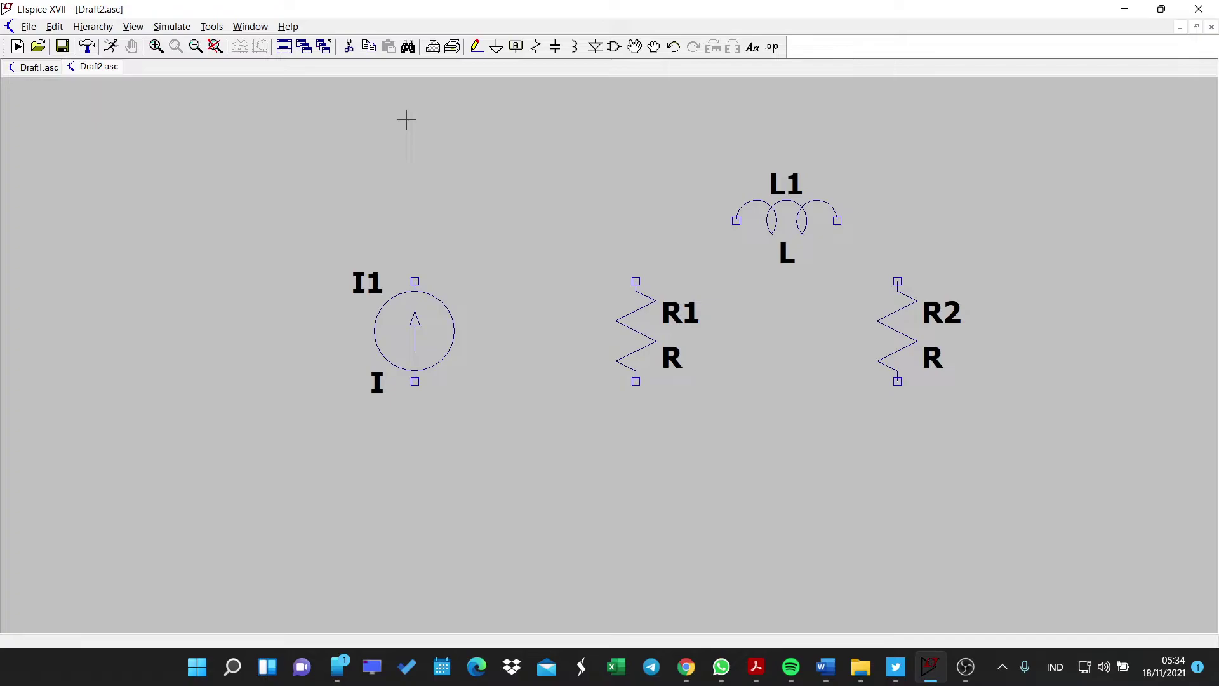
- Wire the current source's upper terminal through the inductor and extend the wire slightly past resistor R2
key(F3)
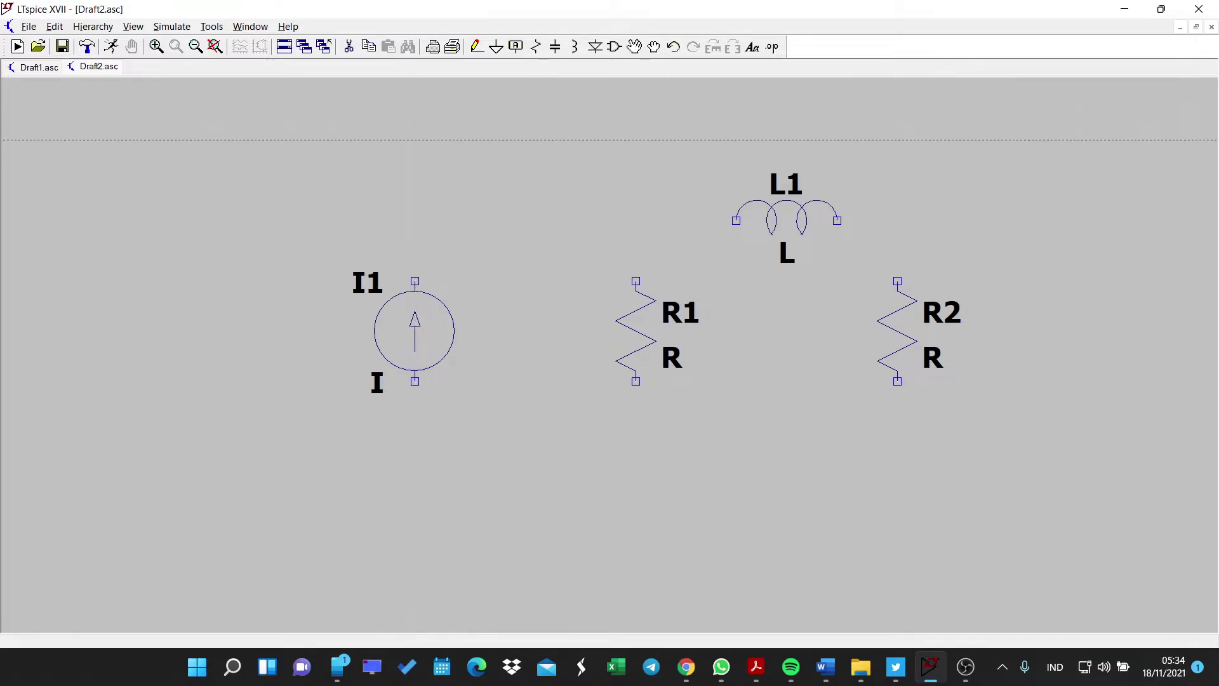
click(415, 281)
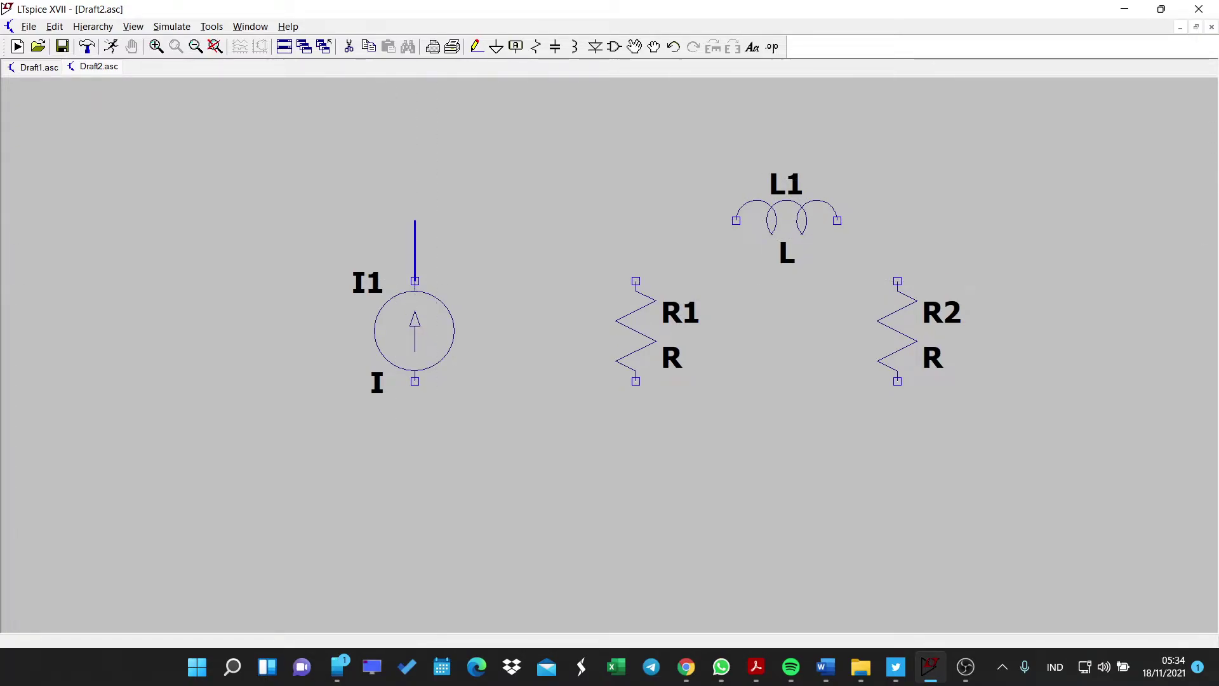
click(837, 220)
click(917, 221)
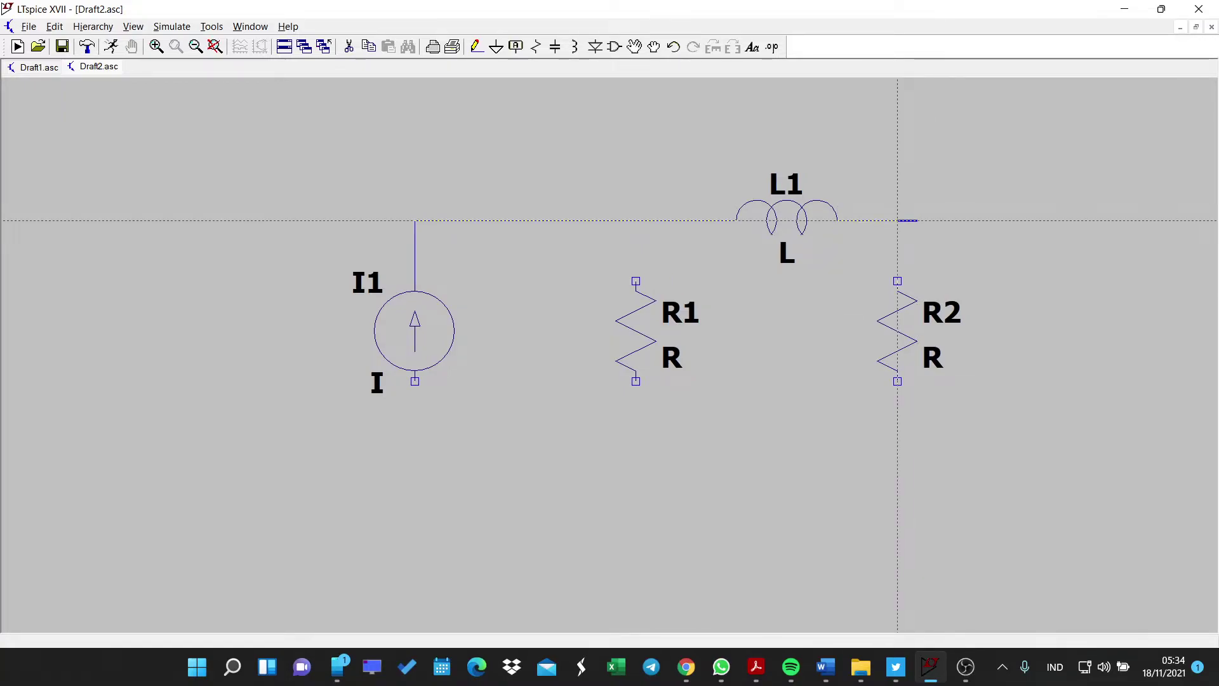
key(ctrl+z)
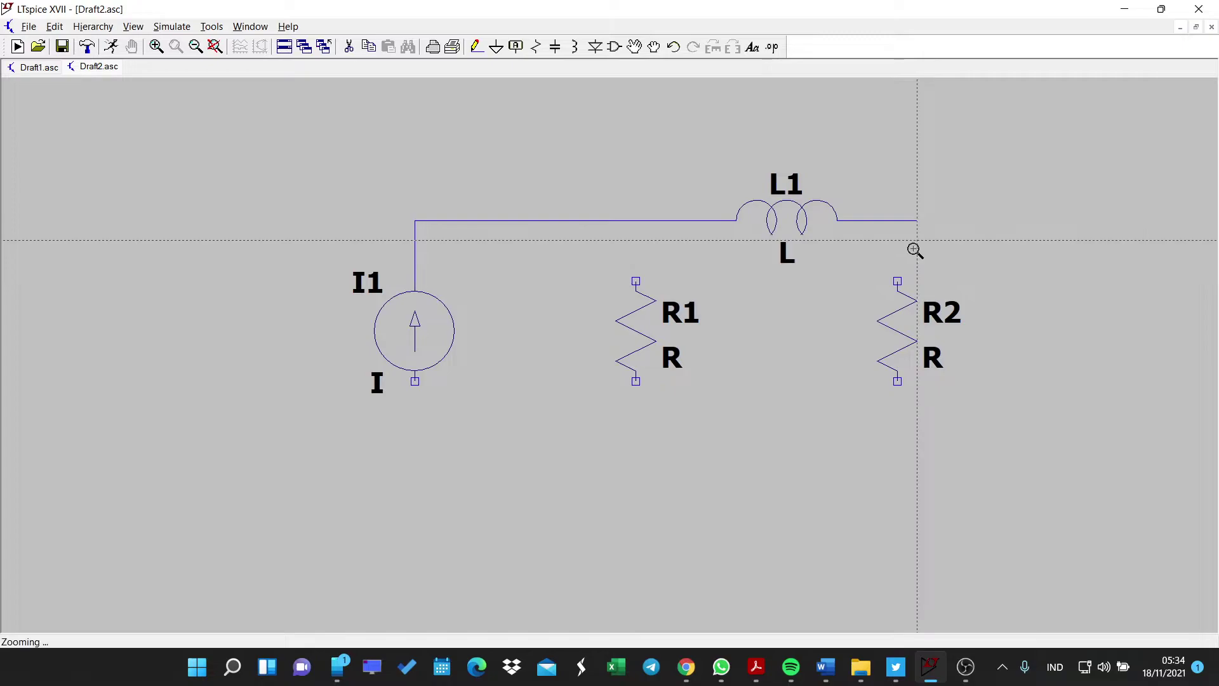
key(Escape)
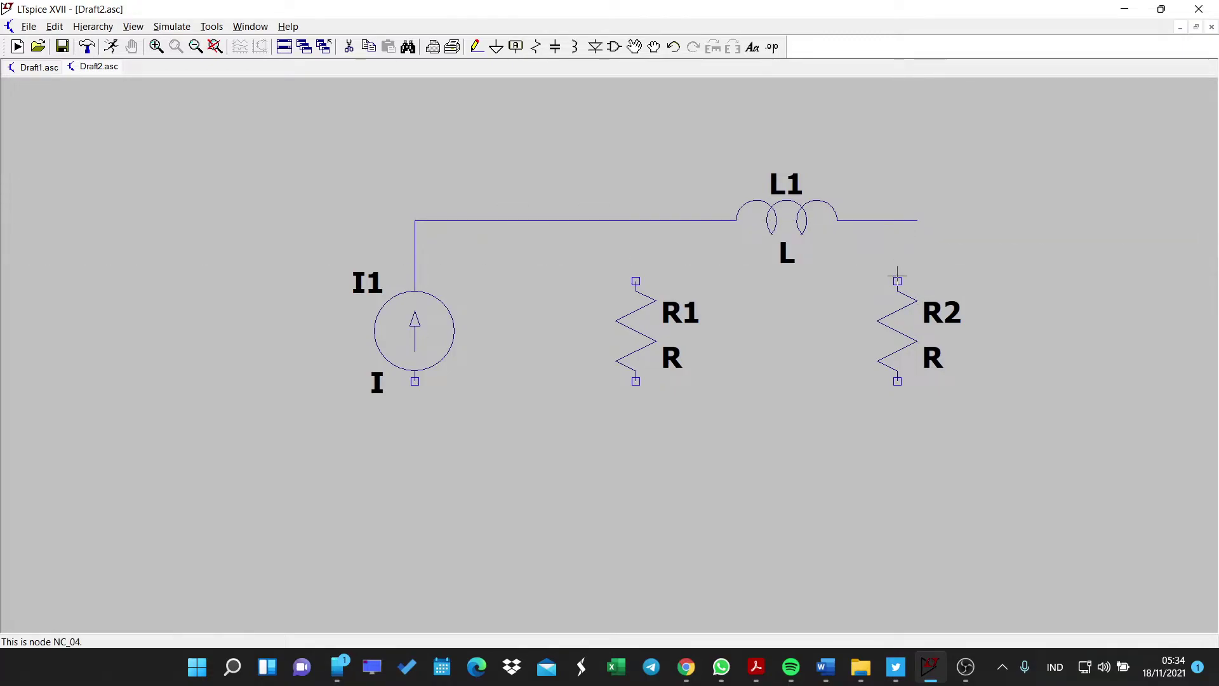
- Connect R2's upper end to the top wire and its lower end to the current source's lower terminal
key(F3)
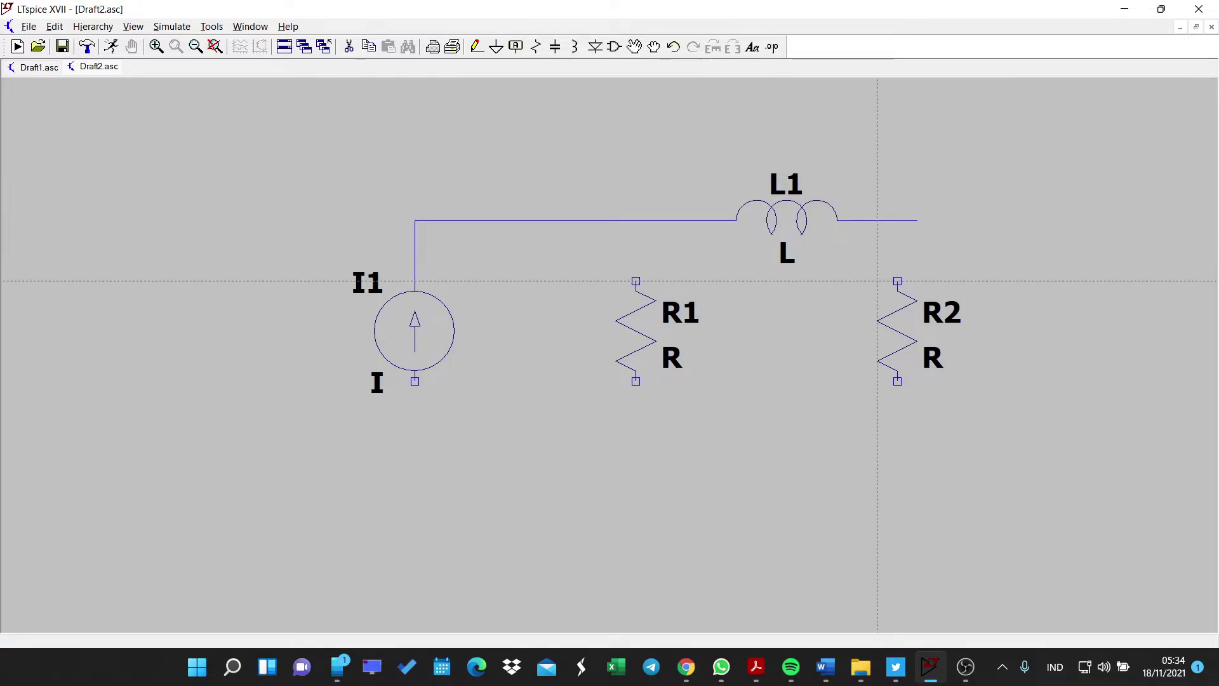
click(898, 280)
click(898, 220)
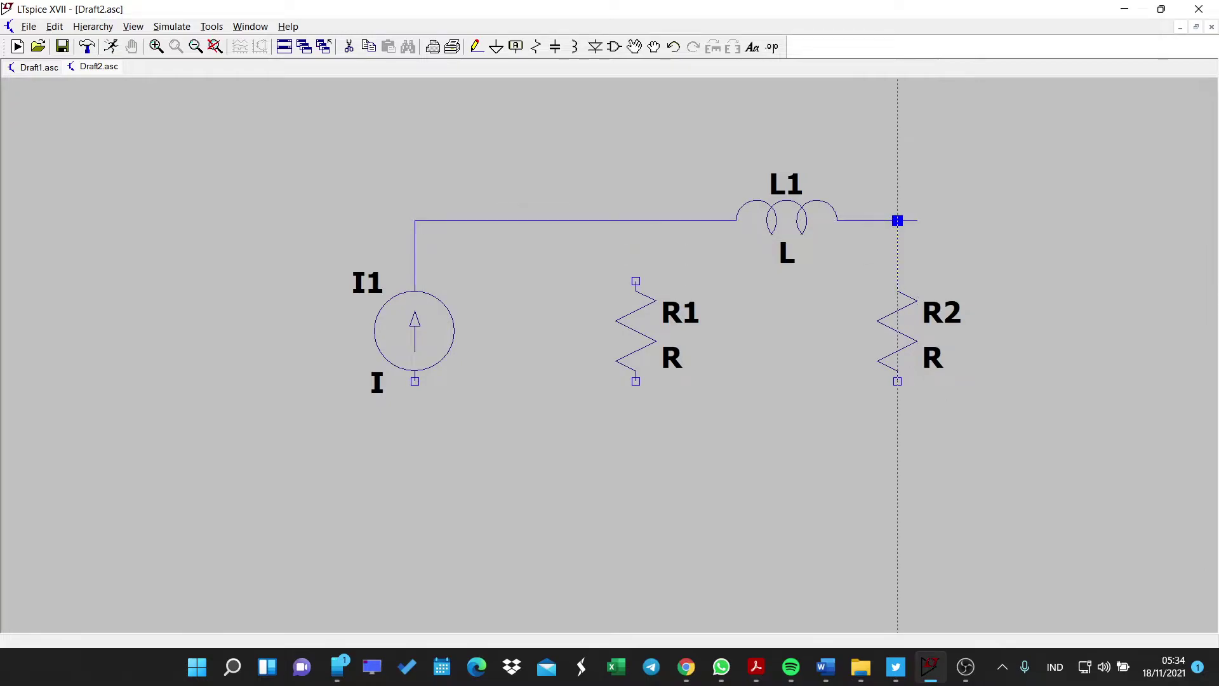
click(898, 381)
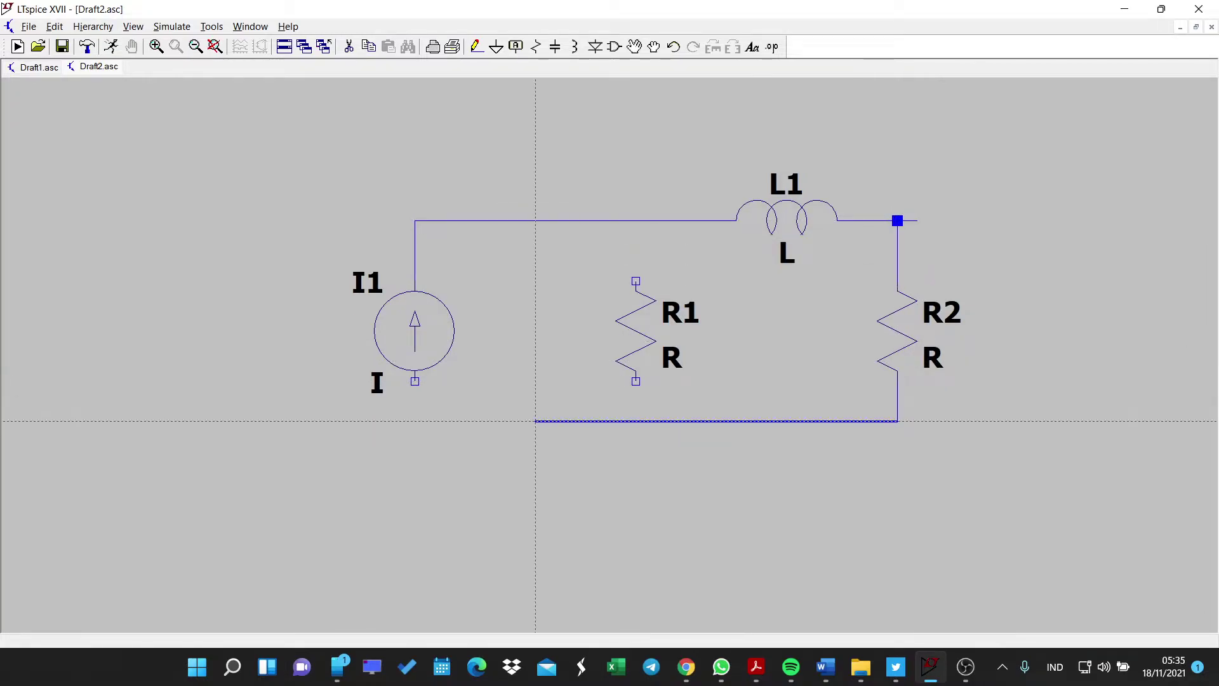
click(414, 381)
- Wire both ends of resistor R1 to the top and bottom wires
click(636, 280)
click(636, 221)
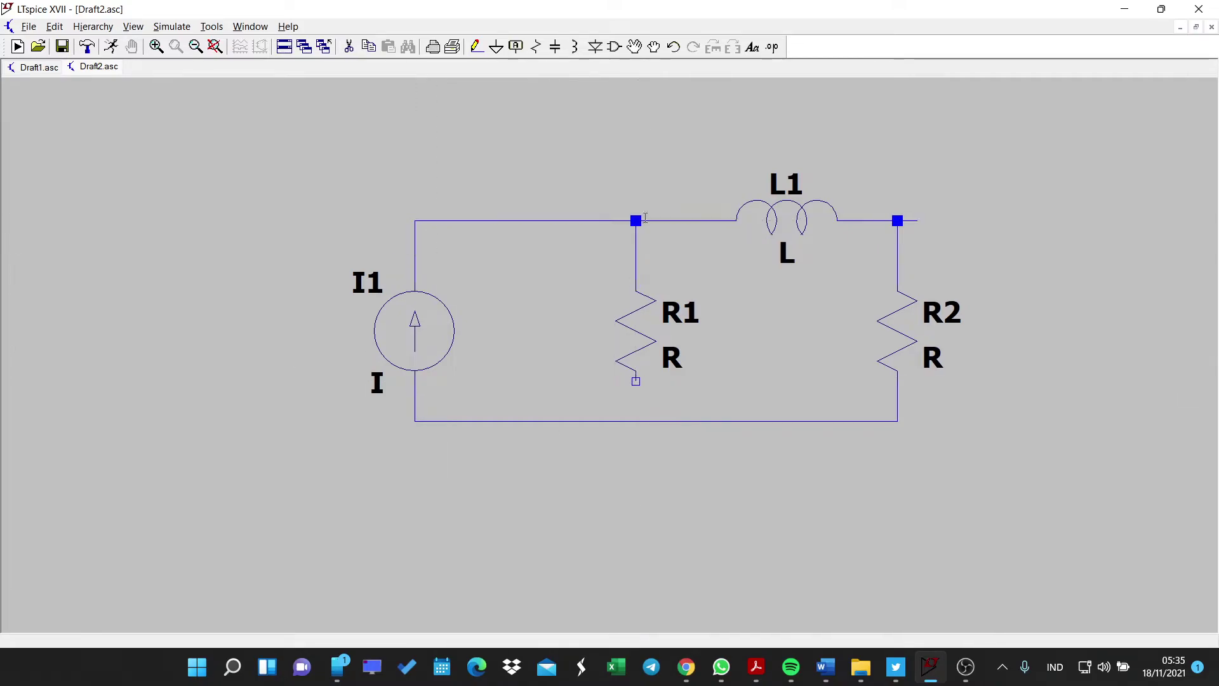
click(636, 381)
click(636, 421)
key(Escape)
- Ground the bottom wire below R1 and delete the surplus wire stub beyond the corner above R2
key(g)
click(636, 462)
key(Escape)
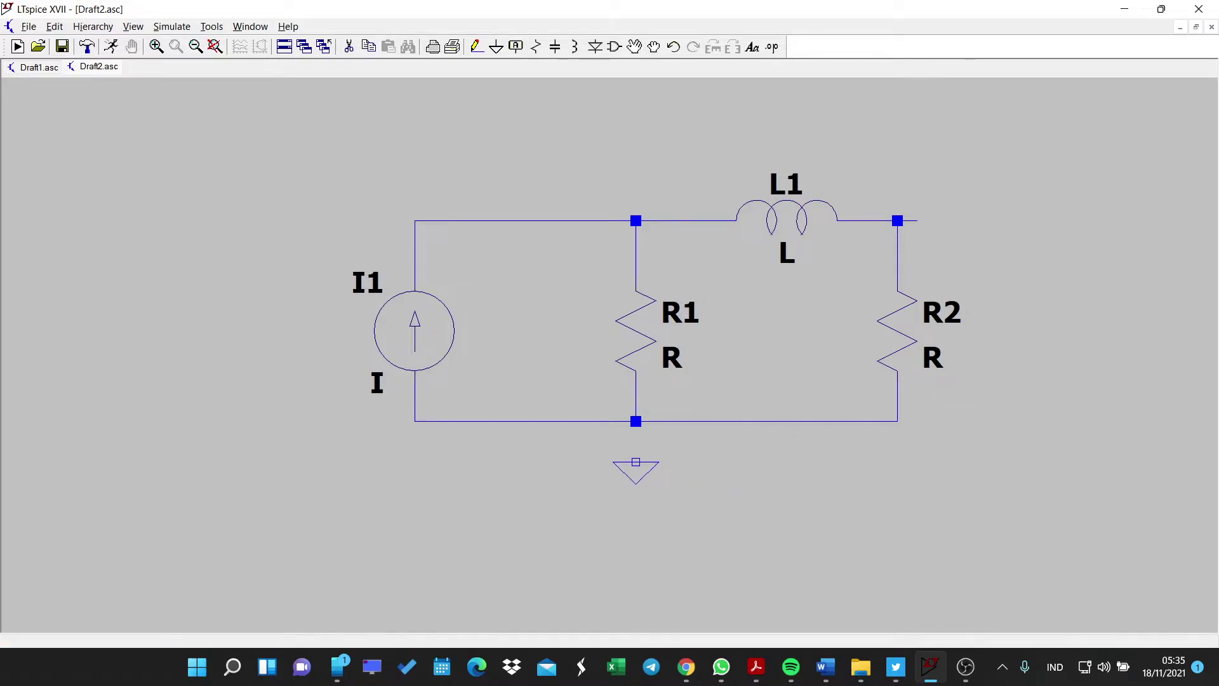
key(w)
click(636, 462)
click(636, 421)
key(Escape)
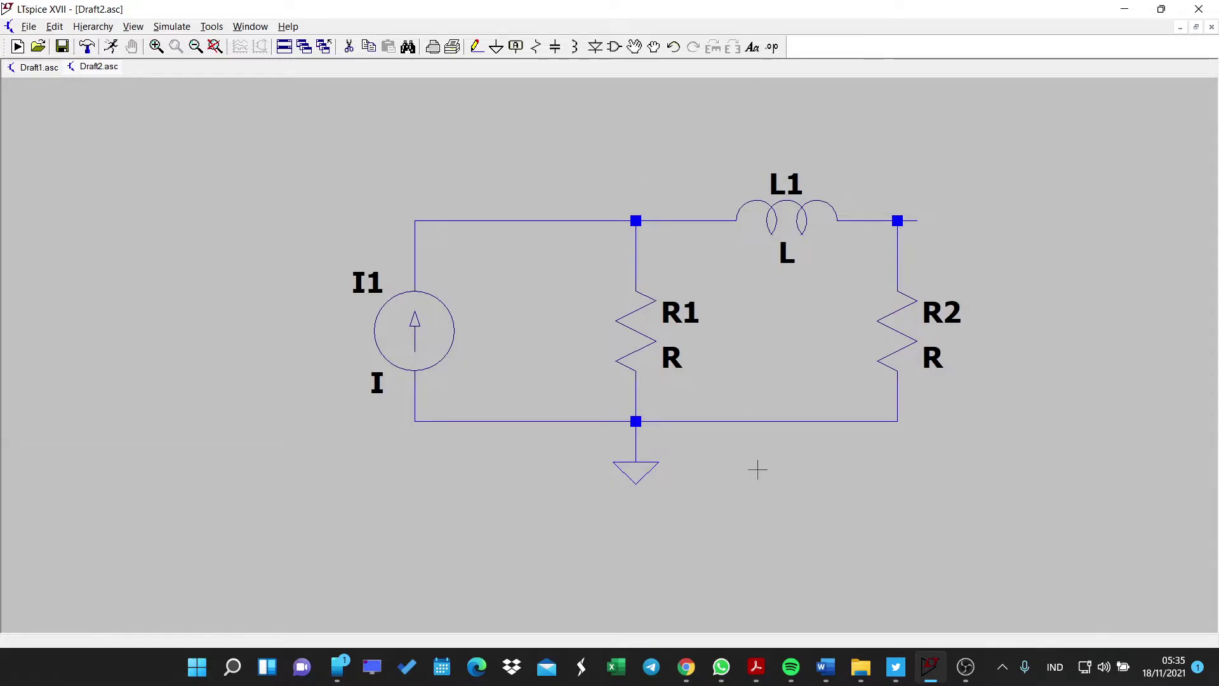
key(Delete)
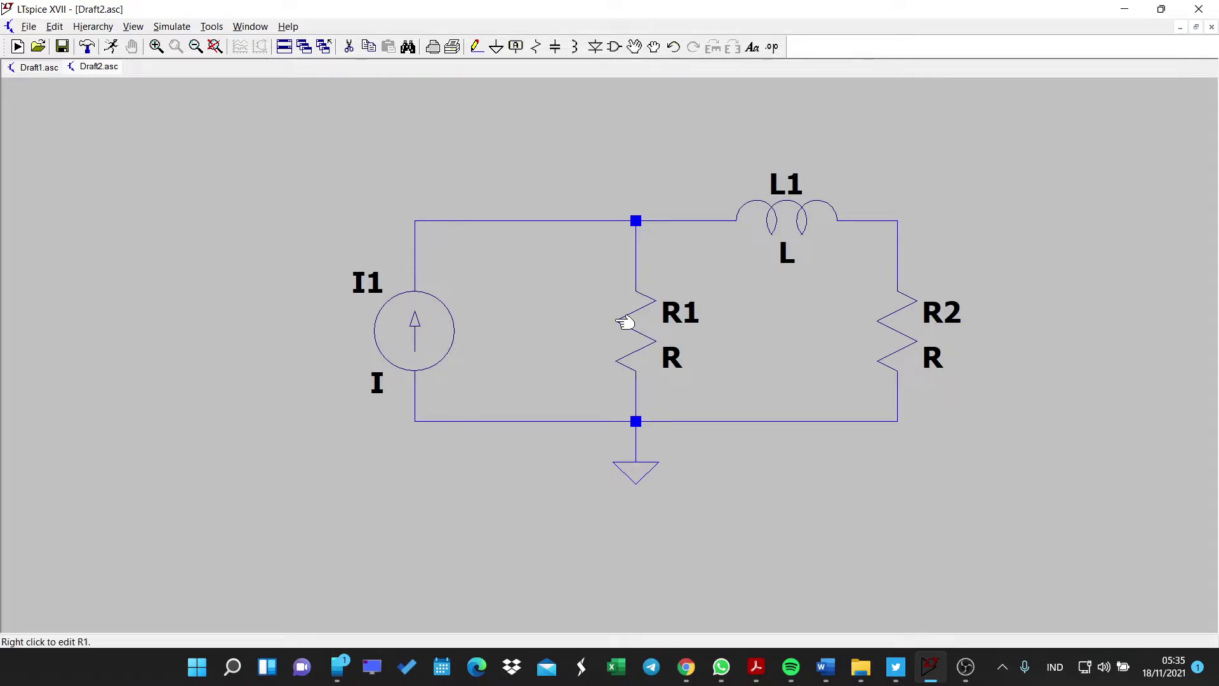
- Check the component values in the Word document and set resistor R1 to 100 Ω in LTspice
key(alt+Tab)
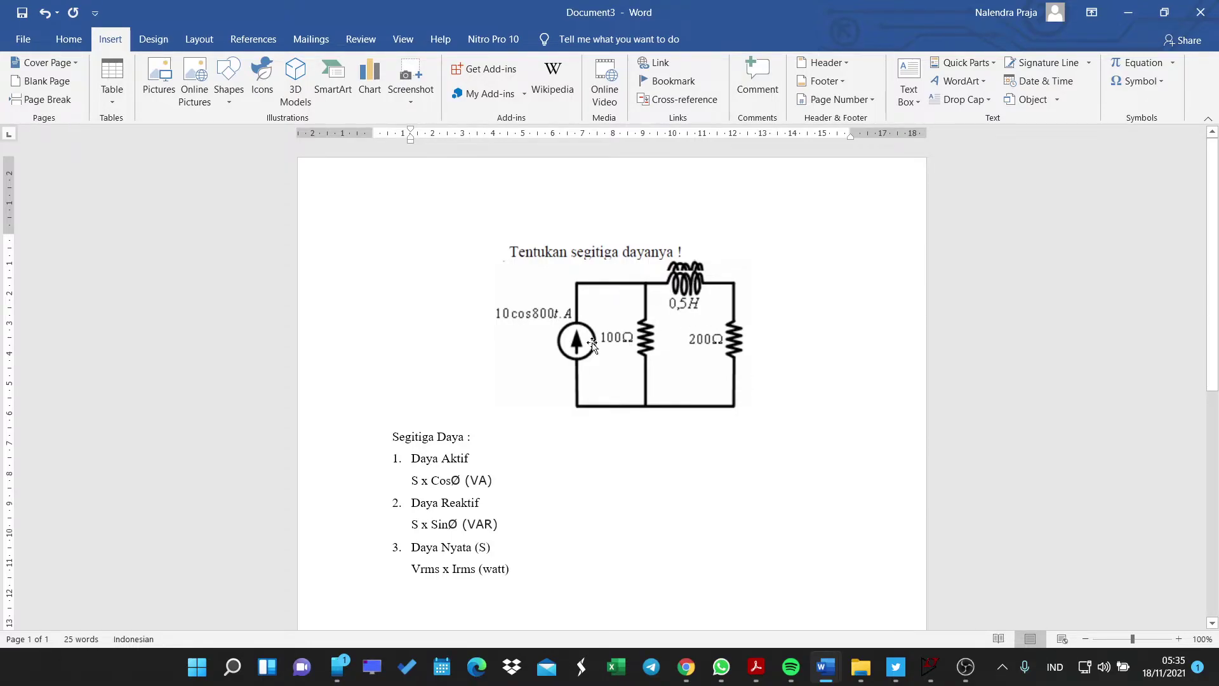
key(alt+Tab)
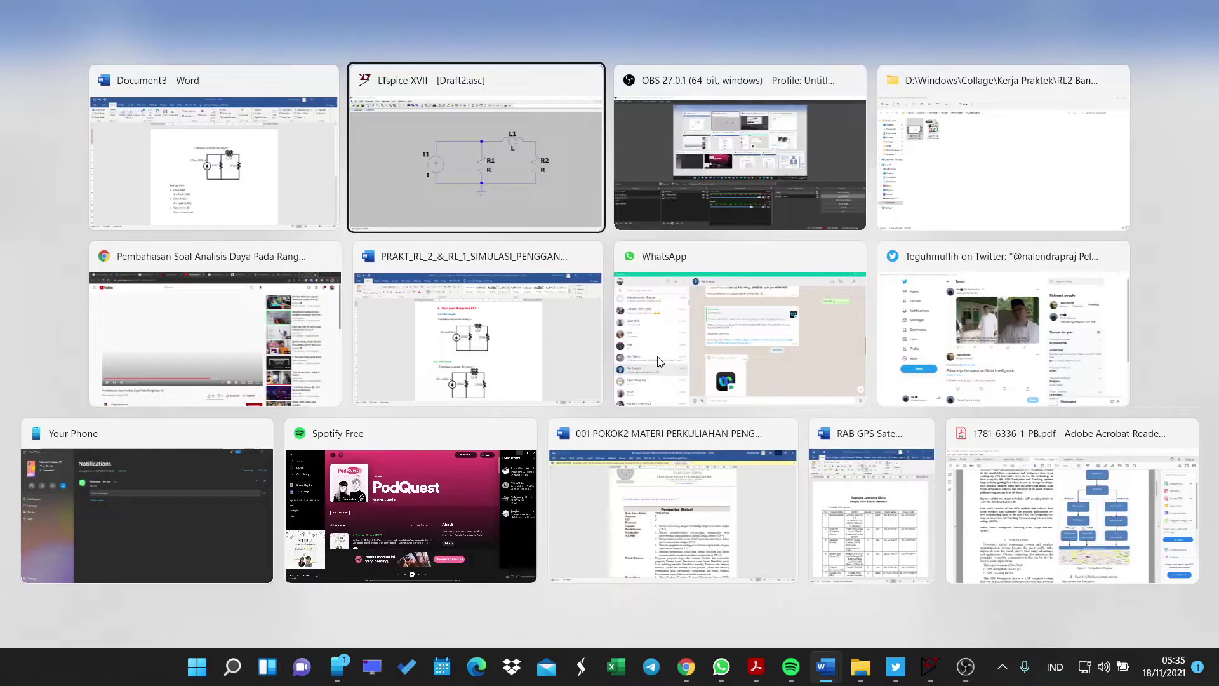
right_click(634, 315)
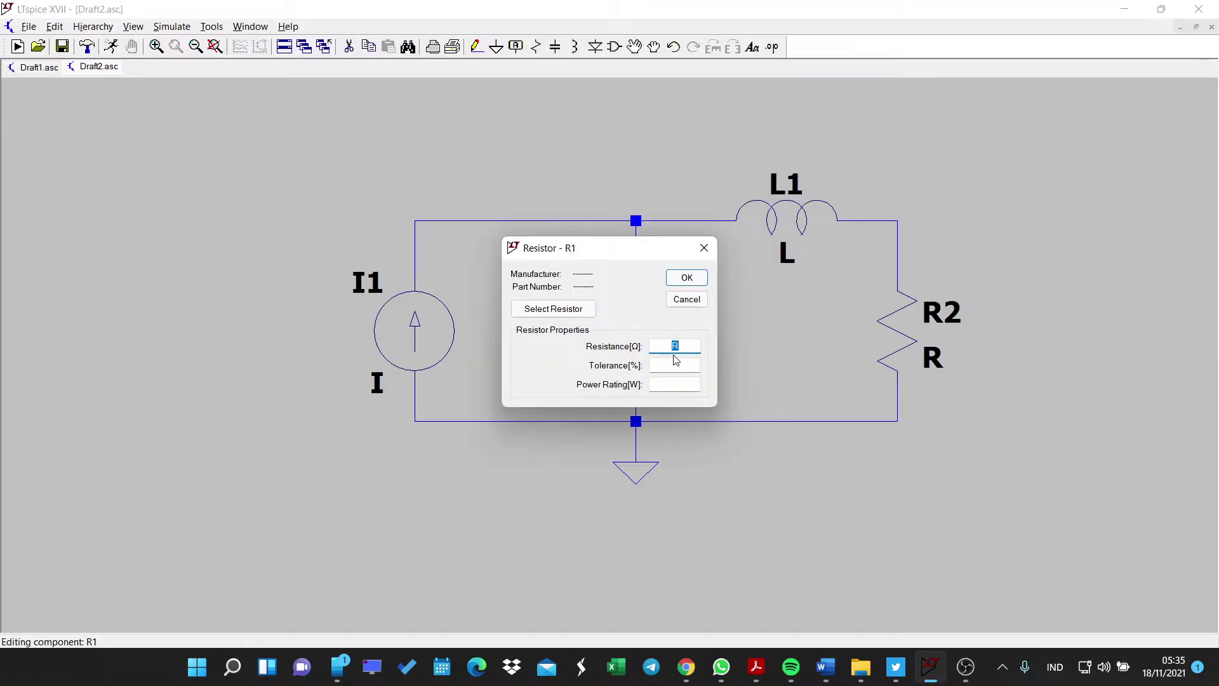
text(100)
key(Return)
- Recheck the circuit in the Word document and set resistor R2 to 200 Ω in LTspice
key(alt+Tab)
key(alt+Tab)
right_click(927, 327)
key(Return)
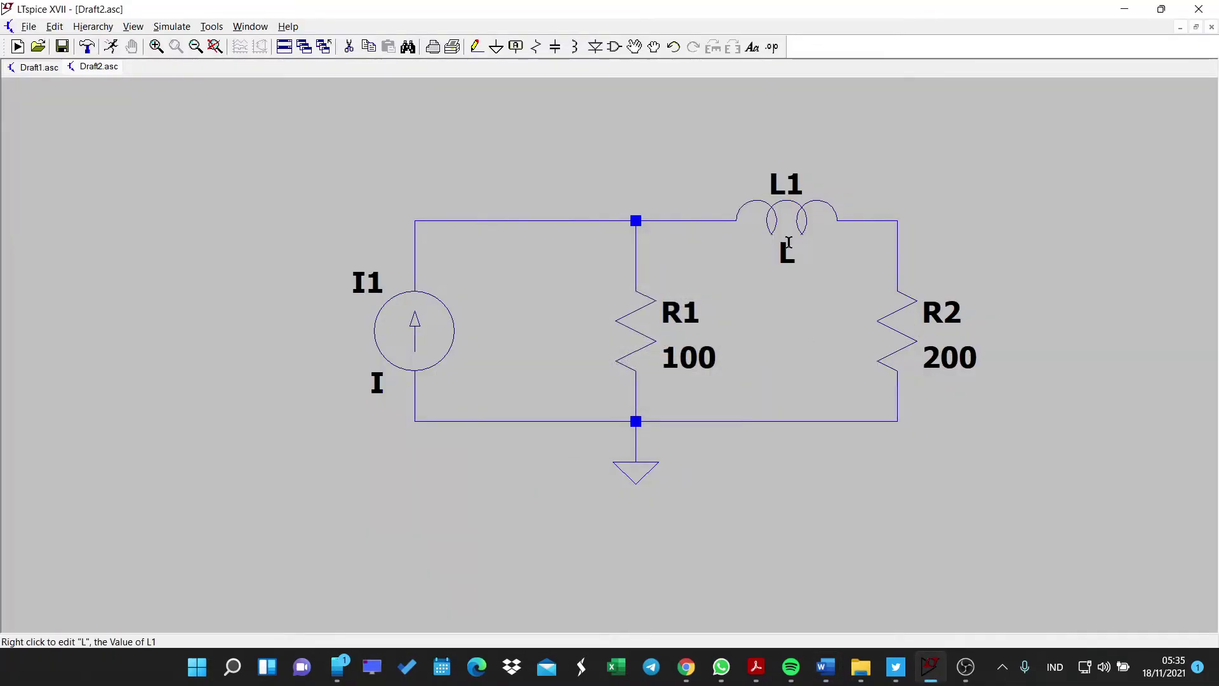
- Set the inductance of L1 to 0.5 H
right_click(789, 218)
text(0)
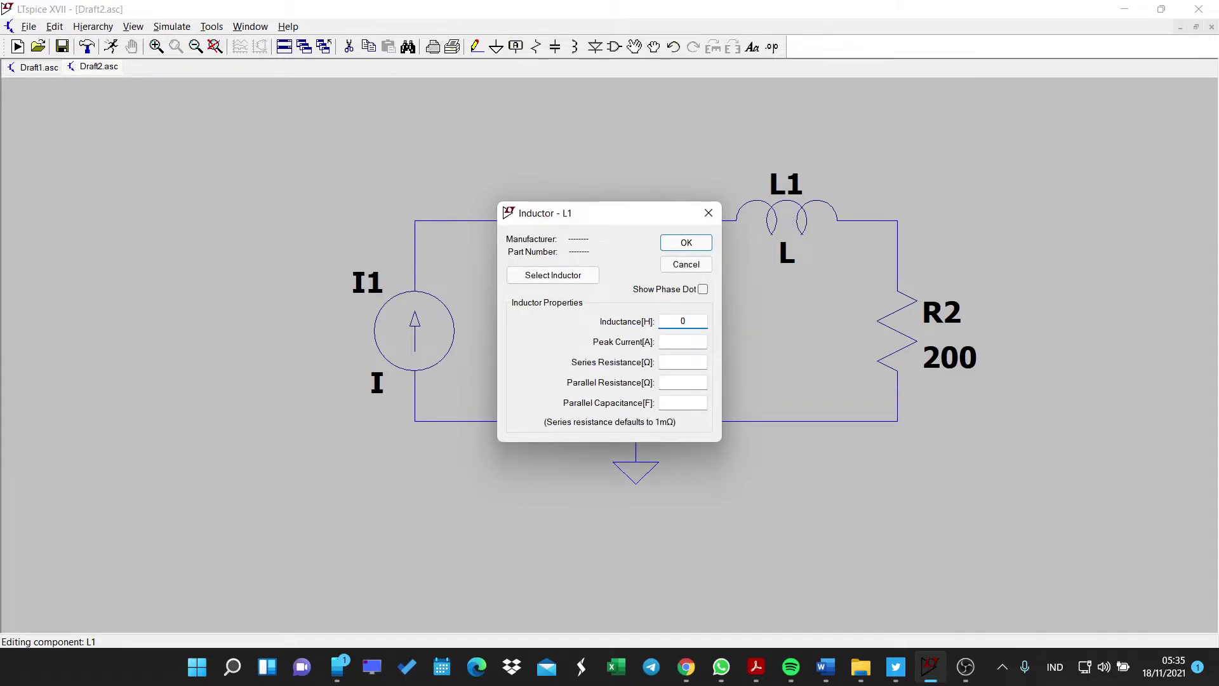
text(,5)
key(BackSpace)
key(BackSpace)
key(Return)
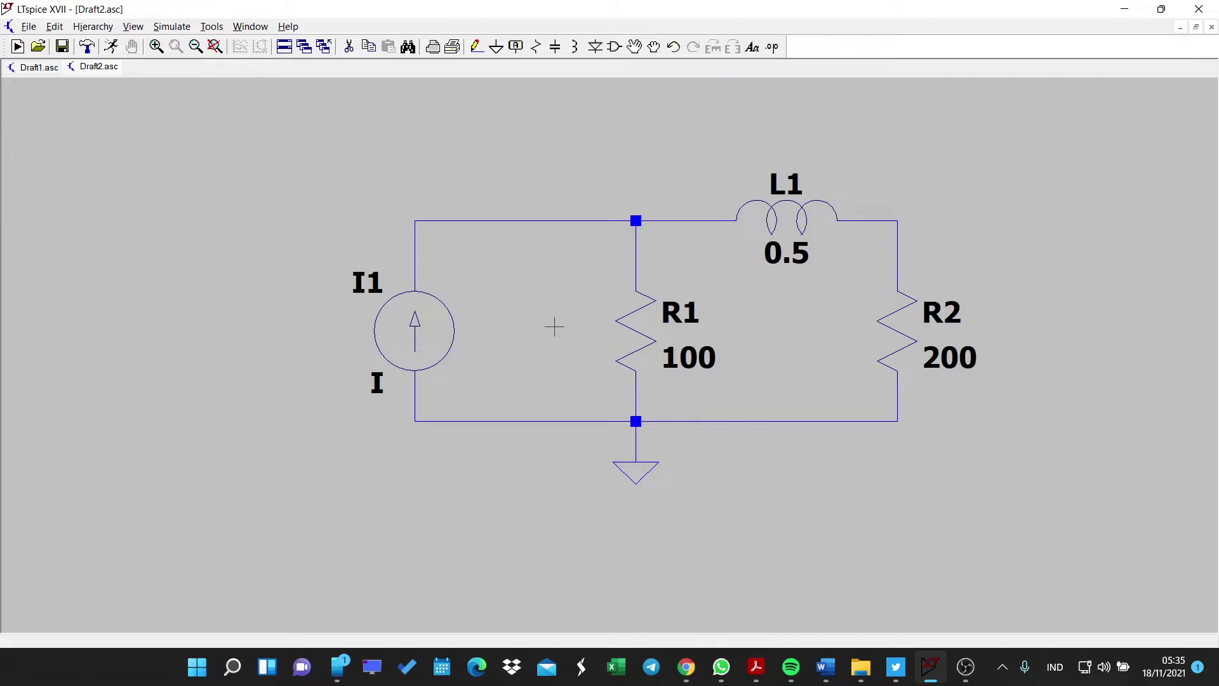
- Open the advanced settings of current source I1 and choose the SINE function
right_click(423, 328)
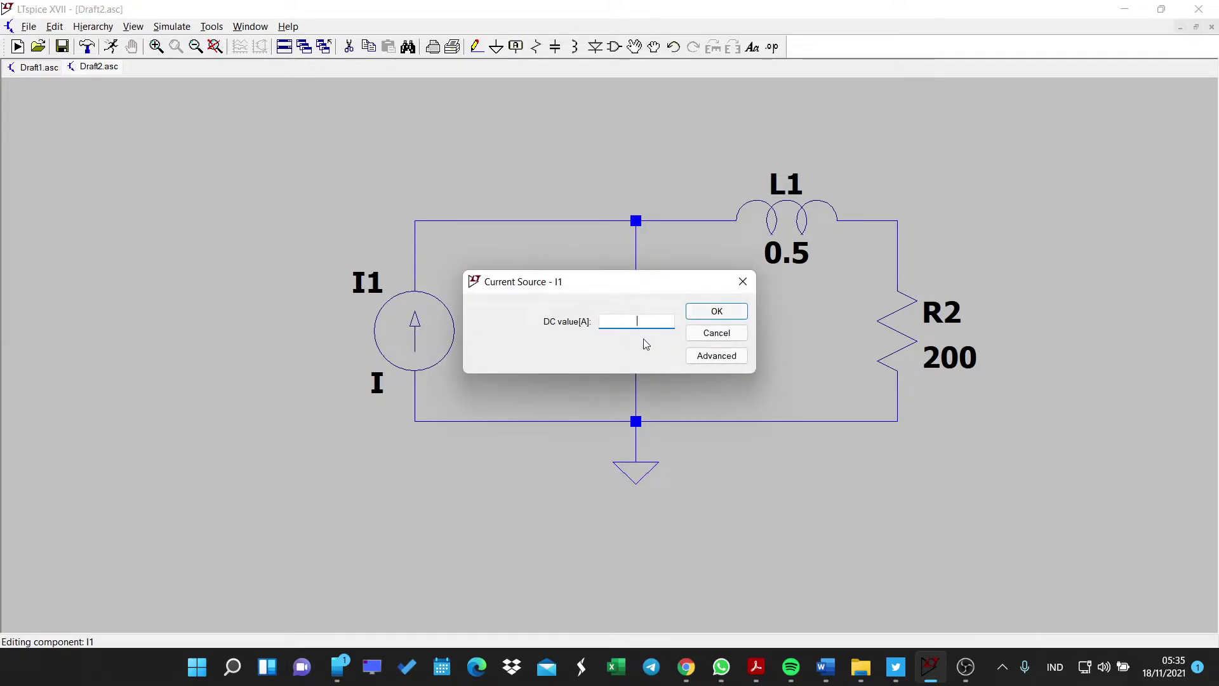
click(699, 359)
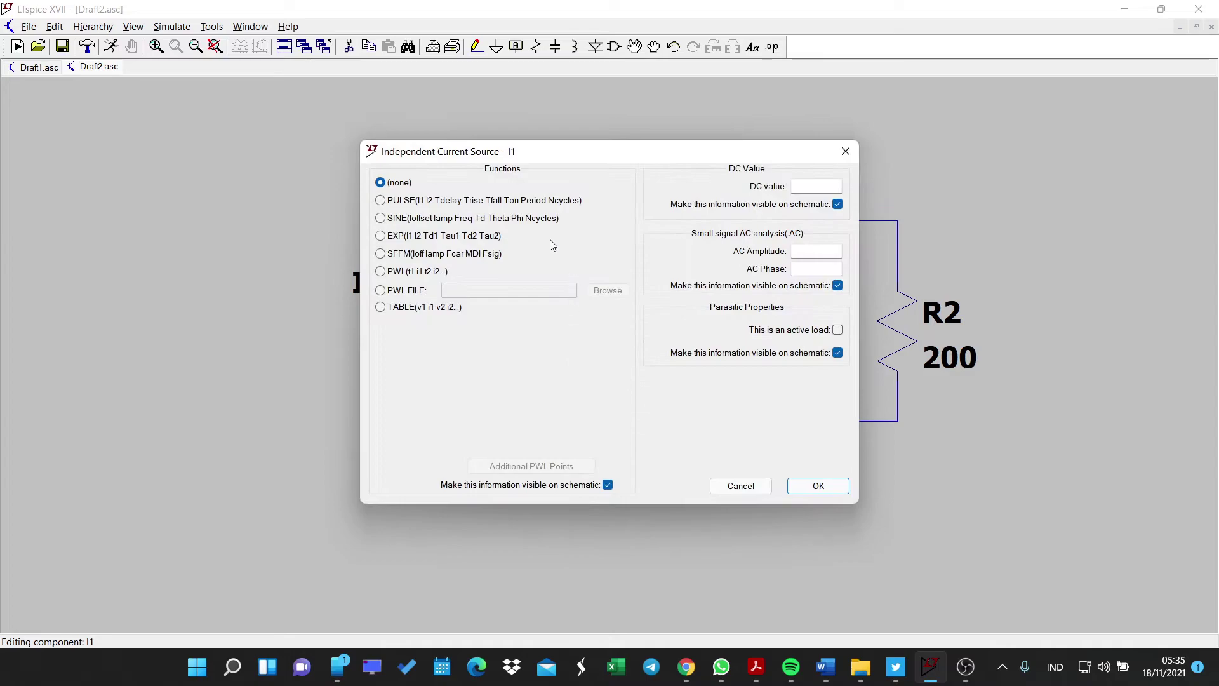
click(381, 218)
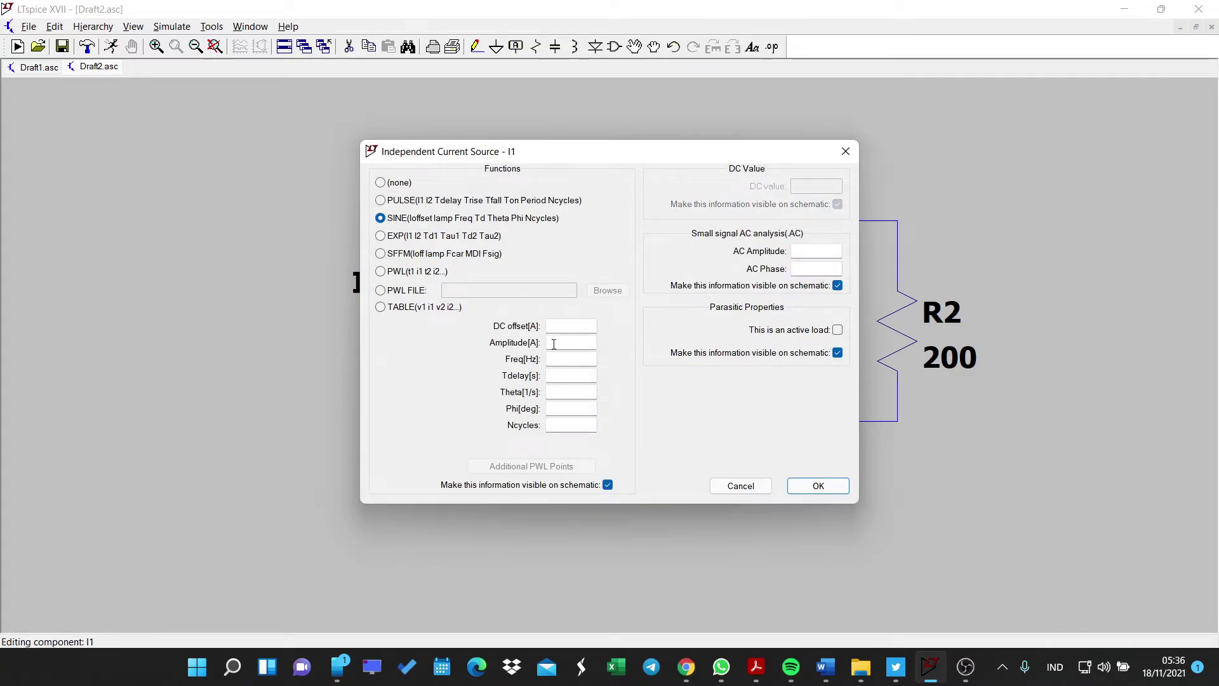
drag(607, 160, 679, 156)
- Check the source expression in the Word document and set I1's amplitude to 10 A and frequency to {800/(2*pi)} in LTspice
key(alt+Tab)
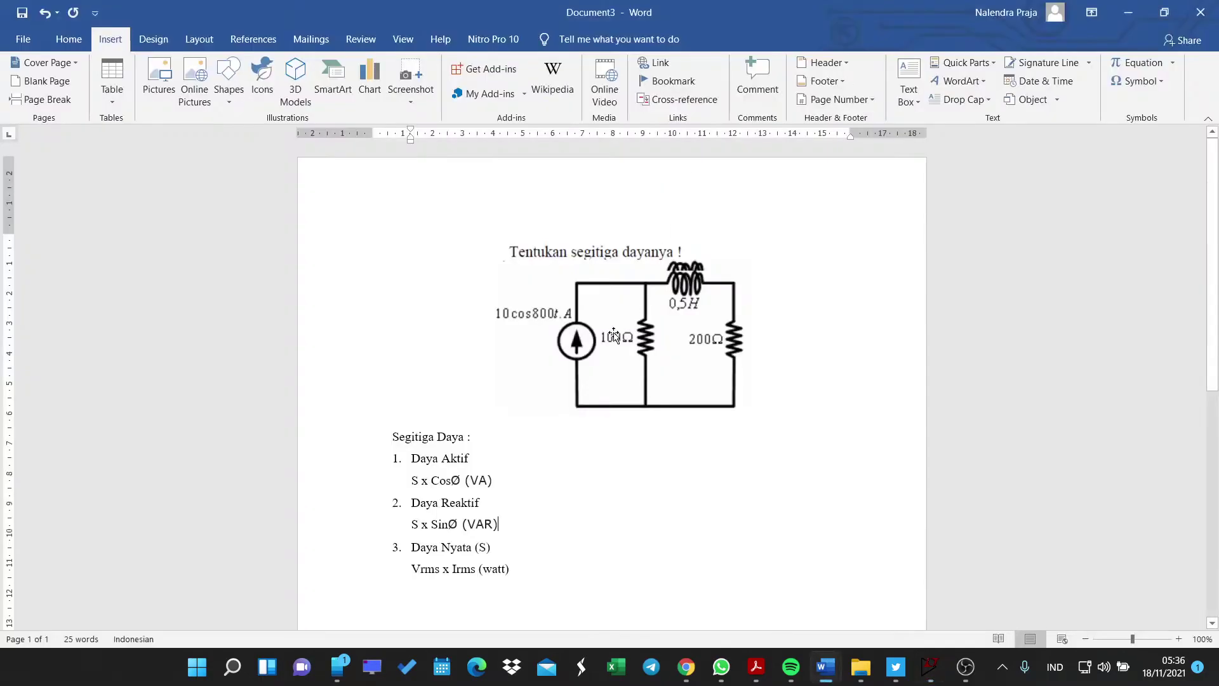
key(alt+Tab)
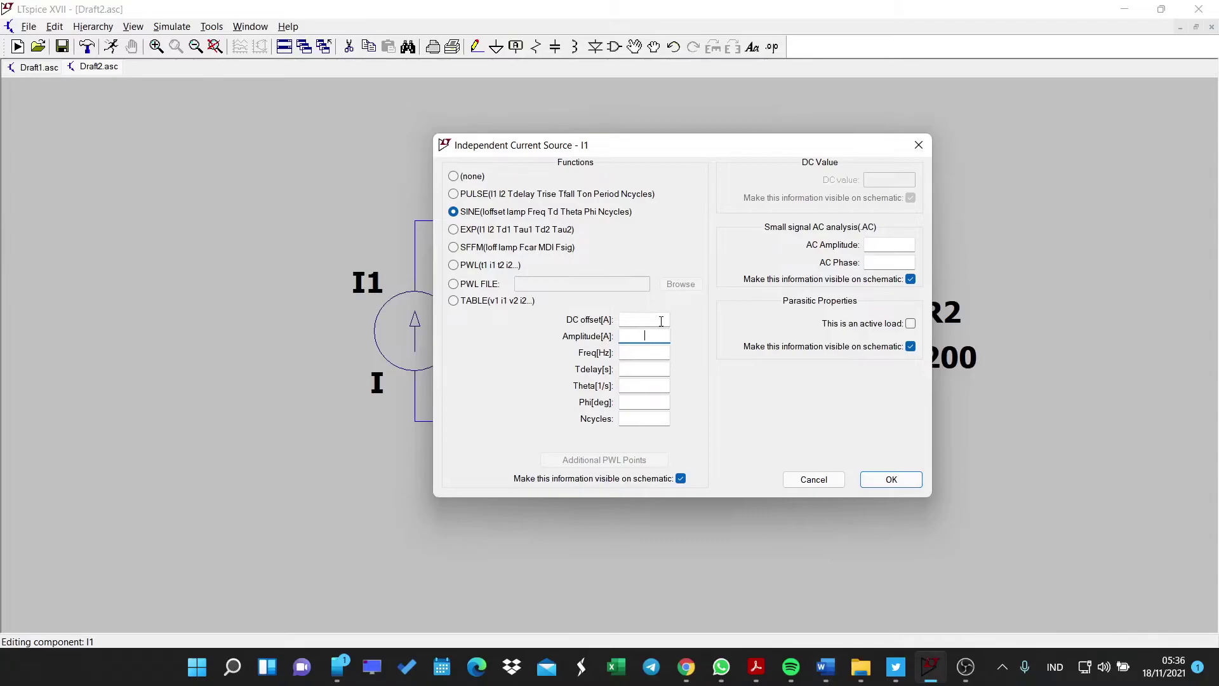
click(649, 354)
key(alt+Tab)
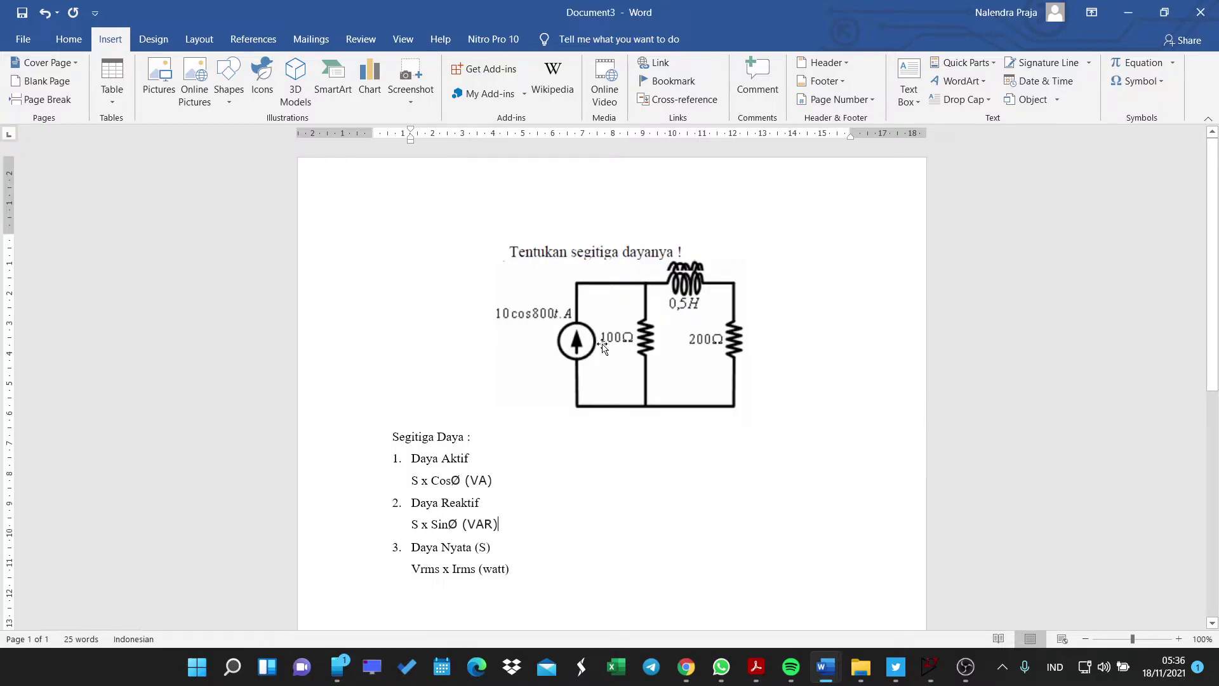
key(alt+Tab)
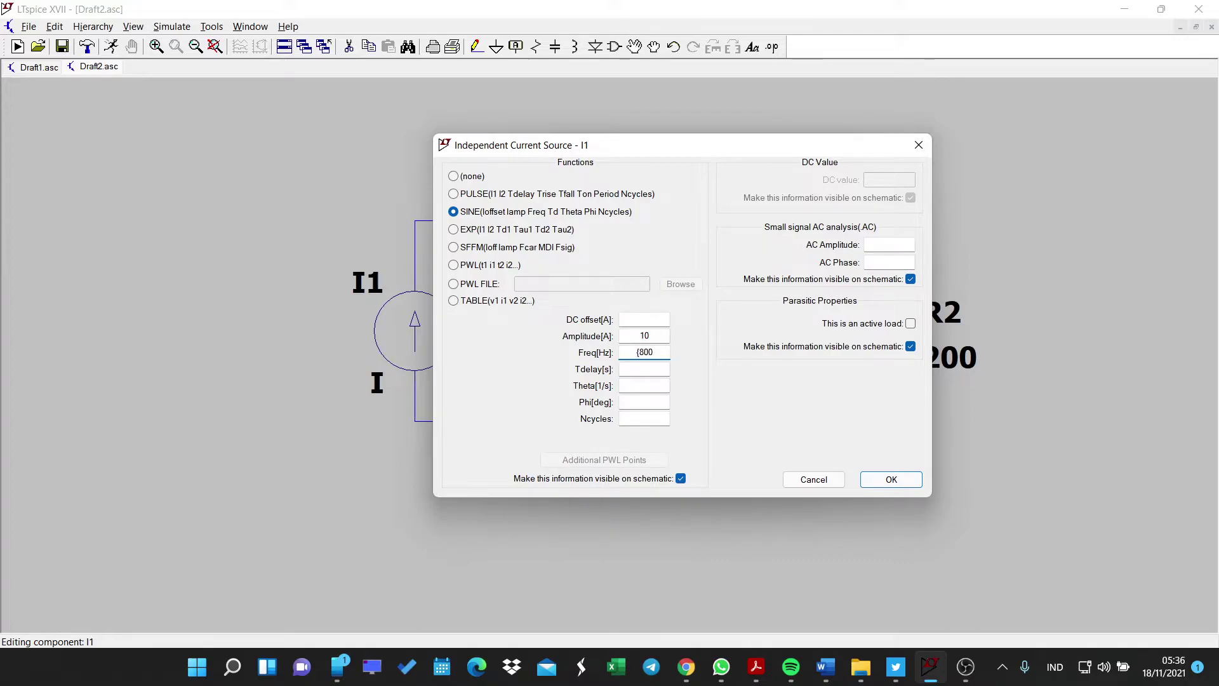
text(/(2*pi)})
- Recheck the source expression in the Word document, set I1's phase angle Phi to 90 degrees in LTspice and apply the source settings
click(640, 401)
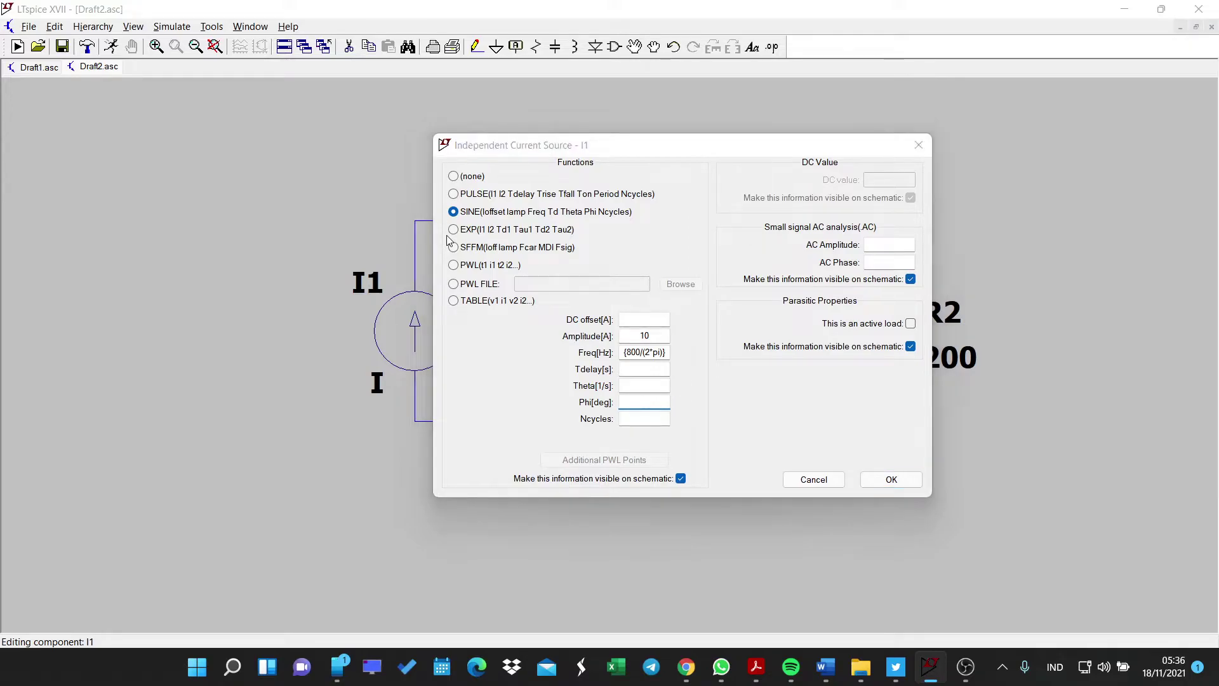
key(alt+Tab)
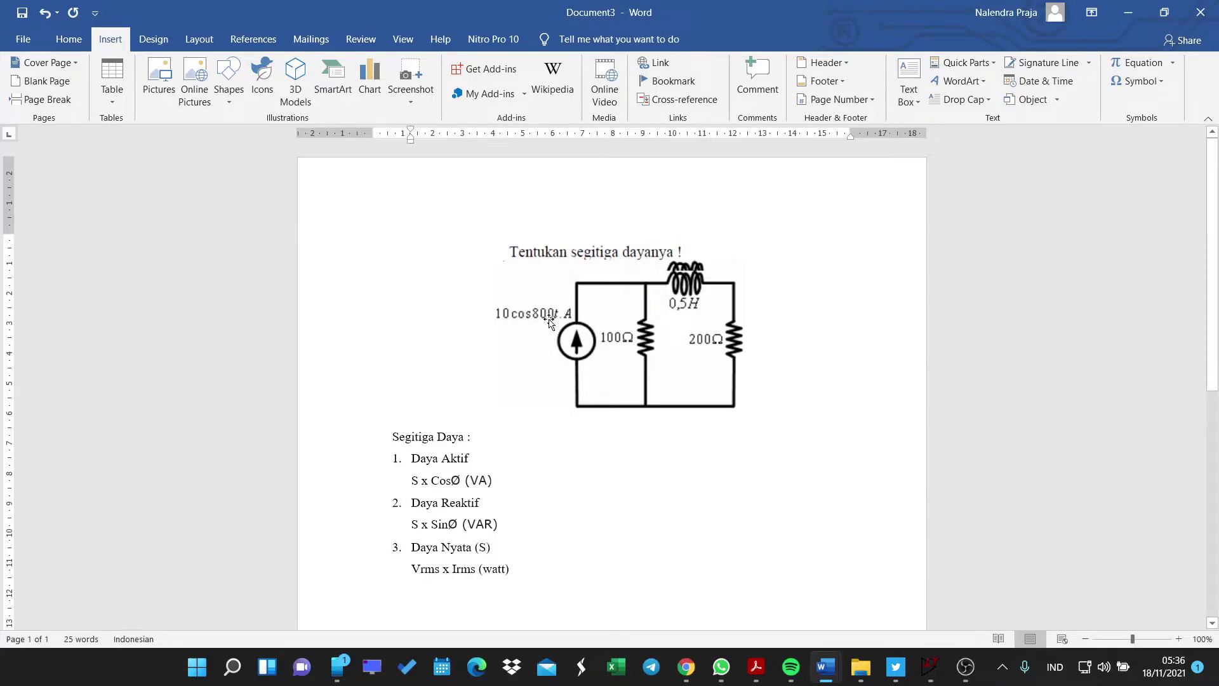
key(alt+Tab)
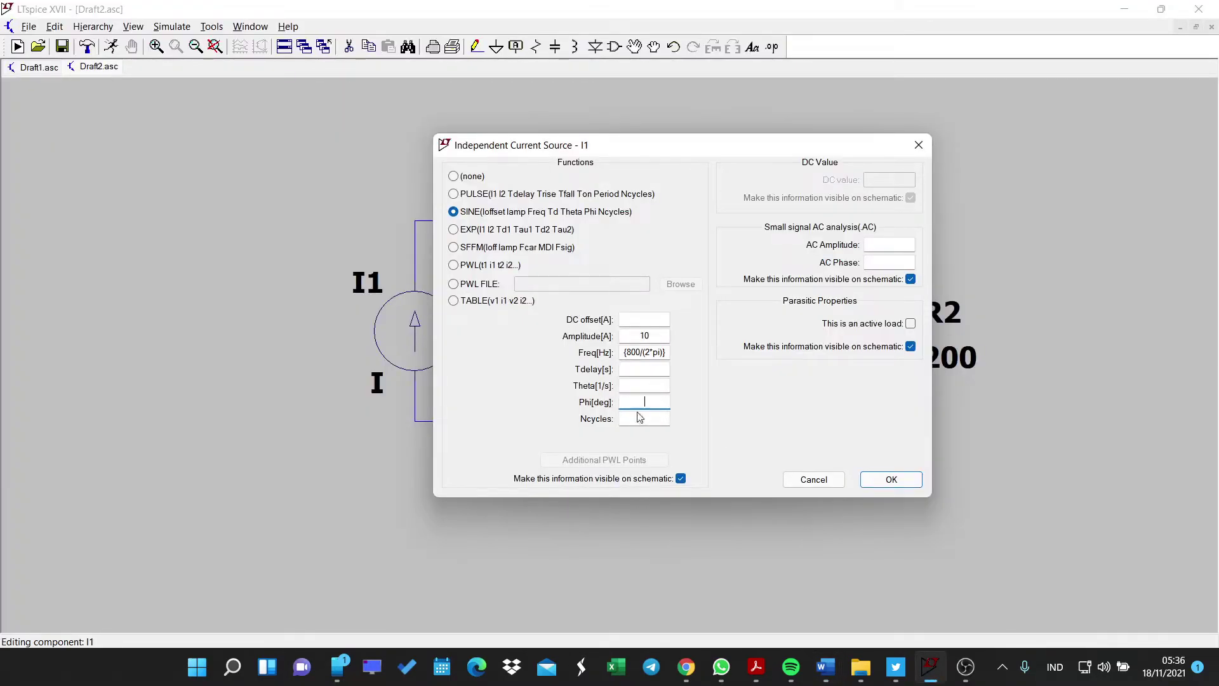
text(0)
click(890, 480)
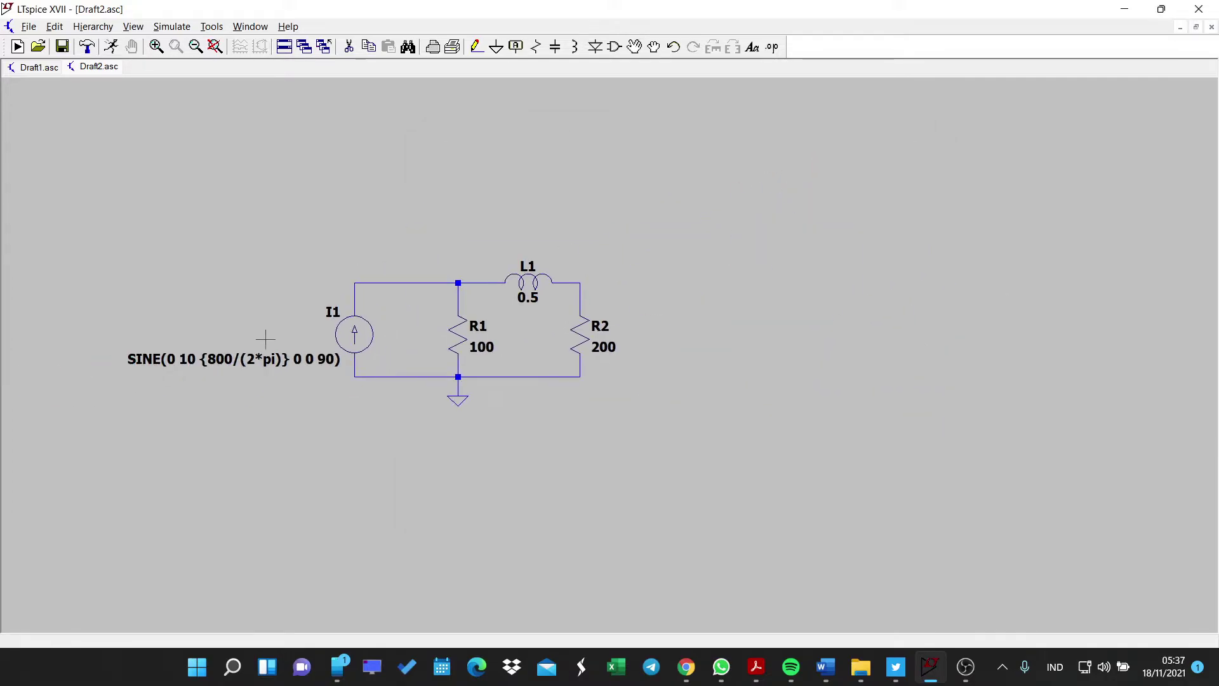
- Run a transient simulation of the circuit with a stop time of 50m
scroll(210, 324, up, 1)
drag(160, 226, 229, 291)
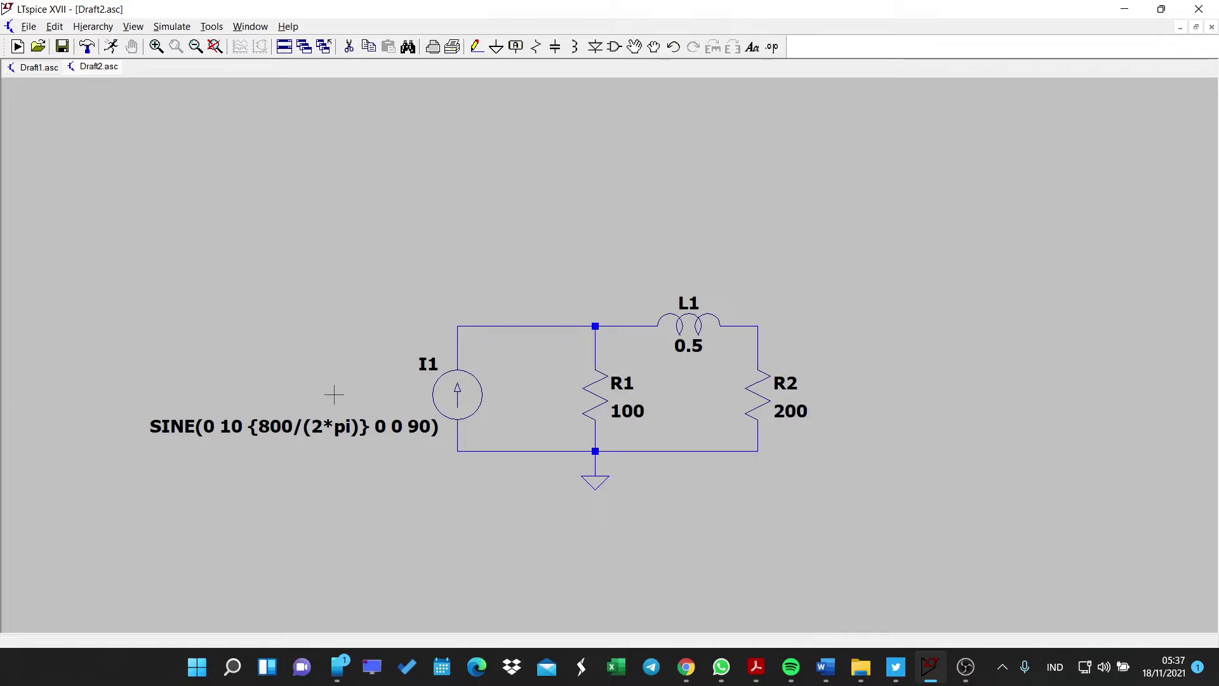
scroll(332, 396, up, 1)
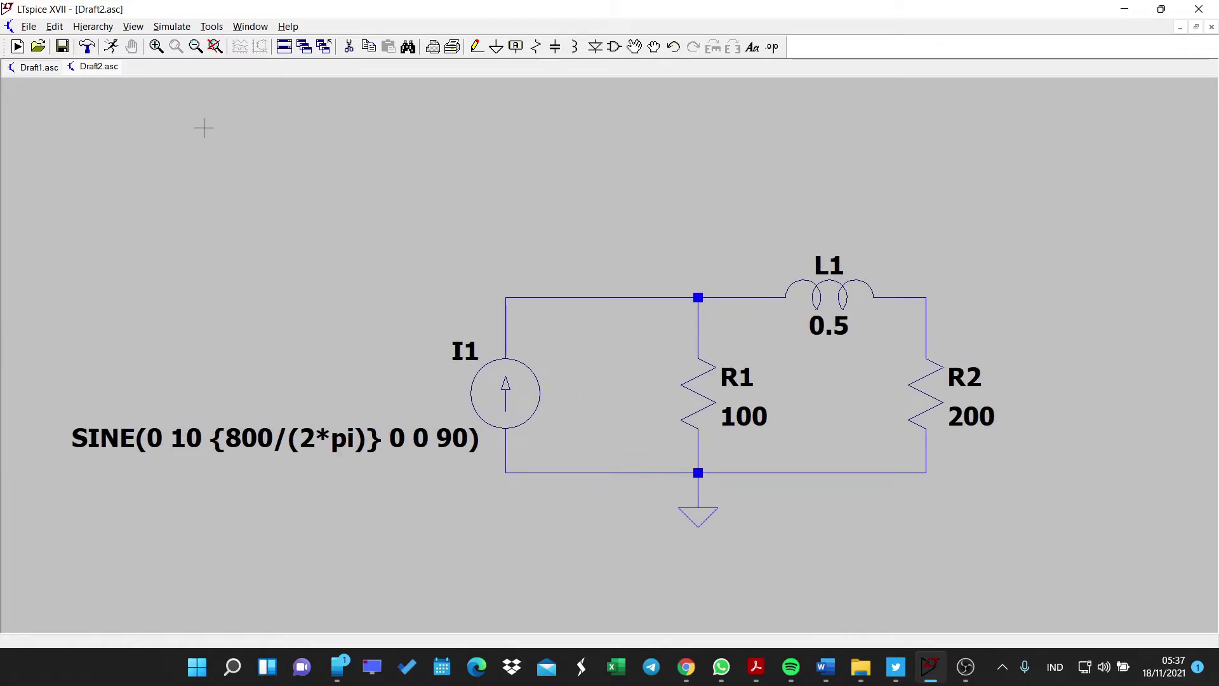
click(111, 48)
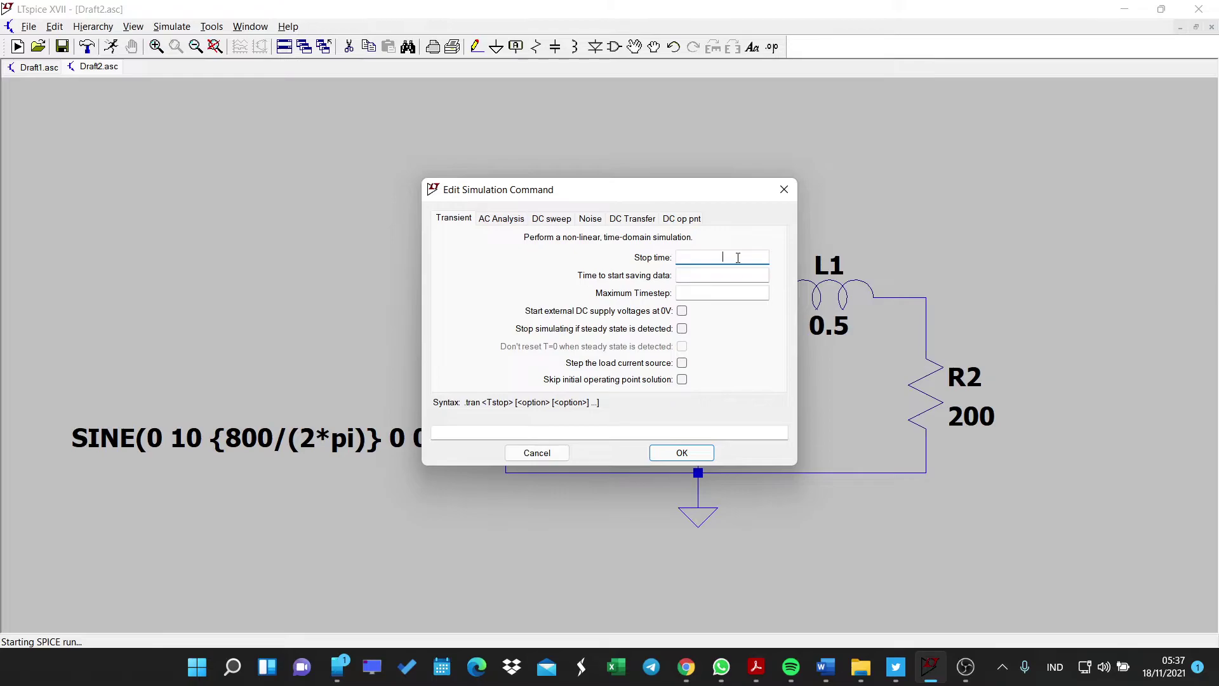
text(50m)
click(681, 453)
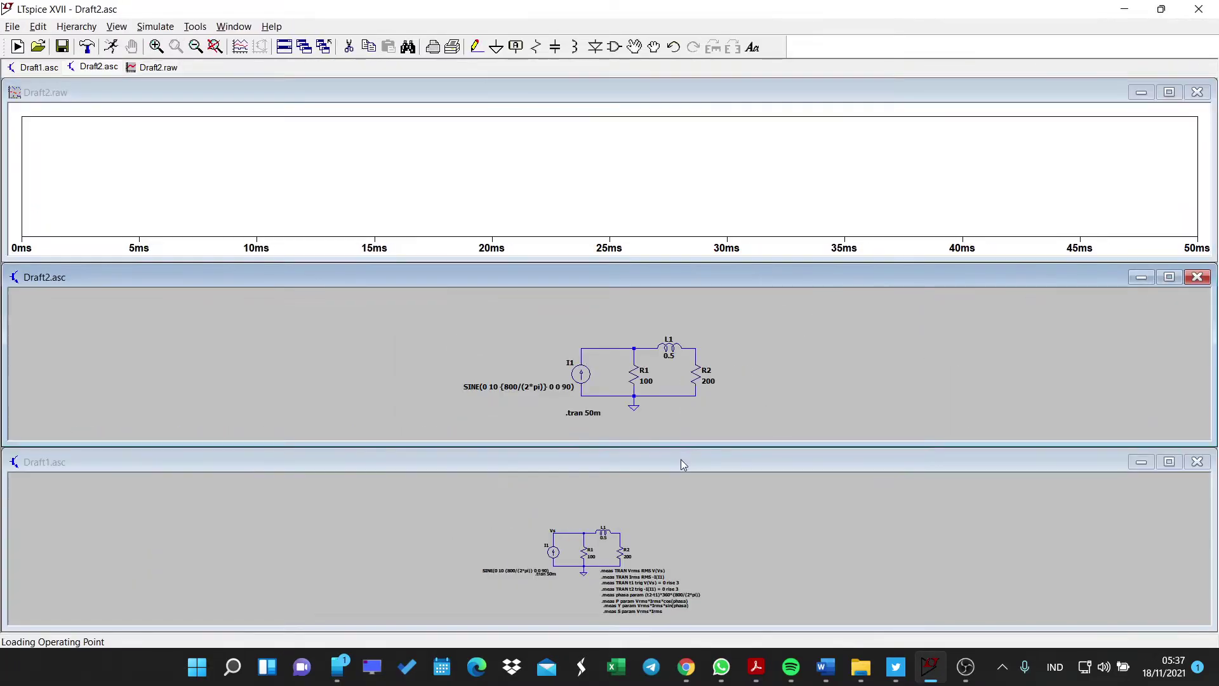
- Maximize the Draft2 schematic, plot the current through R1, view its waveform and return to the schematic
click(1168, 278)
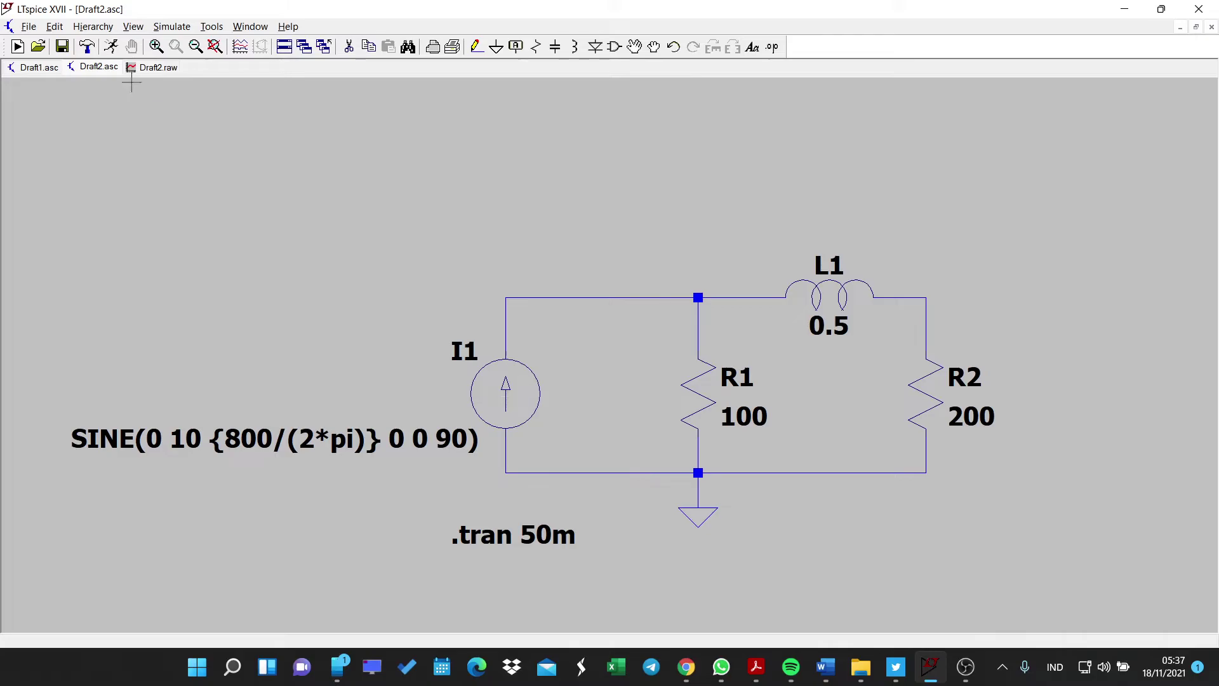
click(702, 384)
click(154, 71)
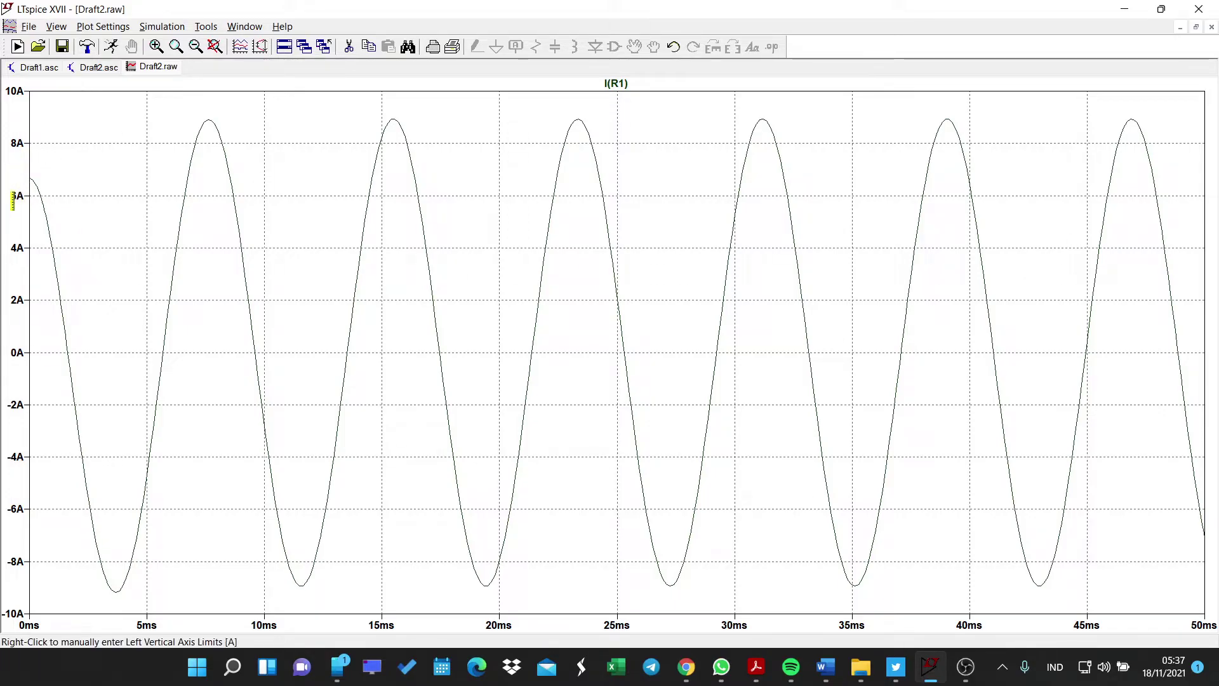
click(99, 69)
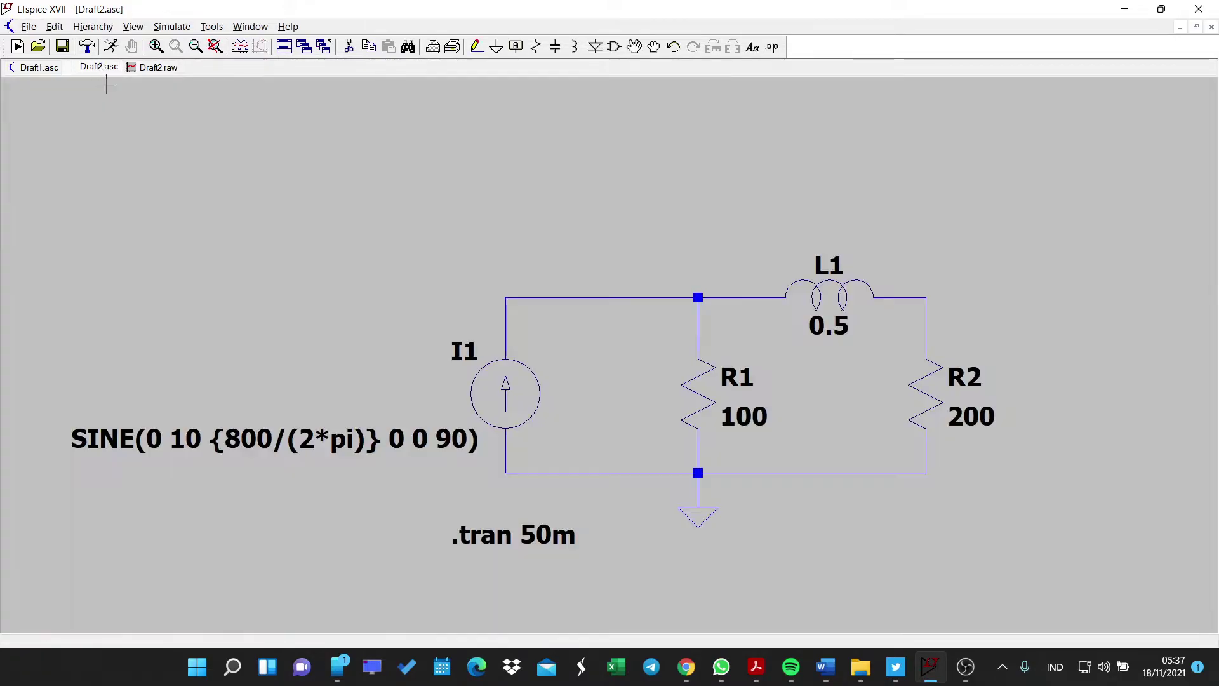
scroll(832, 381, up, 2)
scroll(833, 381, down, 1)
scroll(781, 501, down, 1)
scroll(680, 313, up, 1)
scroll(695, 381, down, 1)
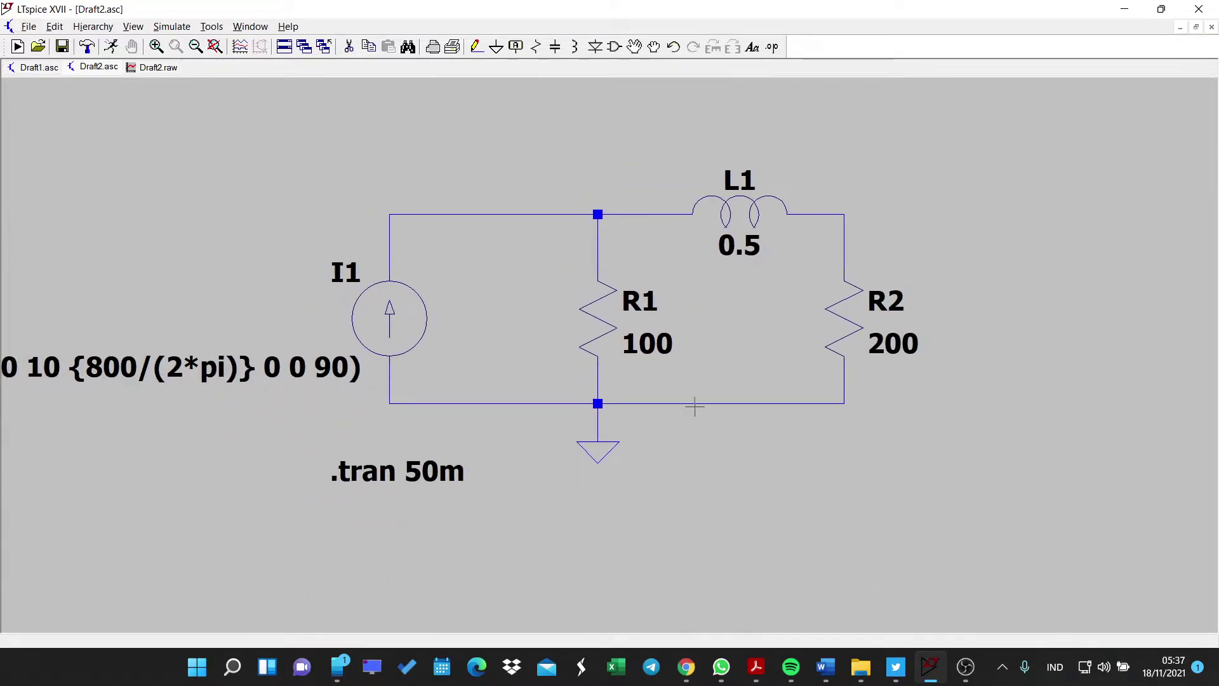
scroll(801, 534, down, 1)
scroll(736, 427, down, 1)
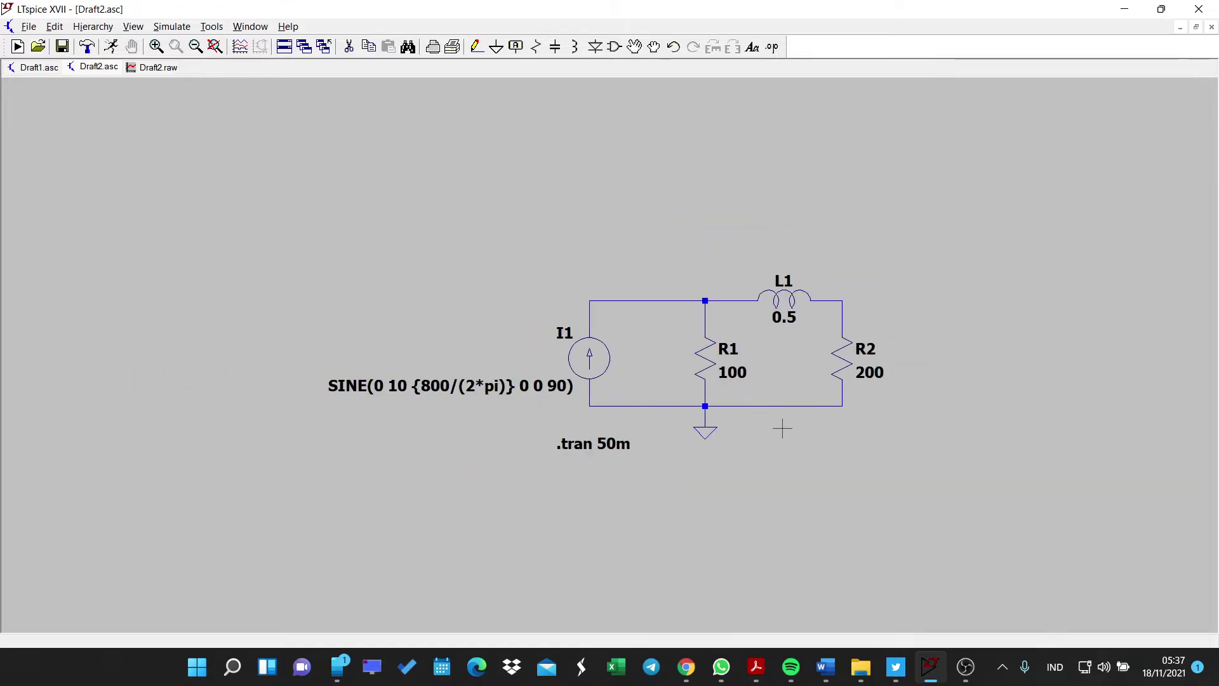
scroll(793, 433, up, 1)
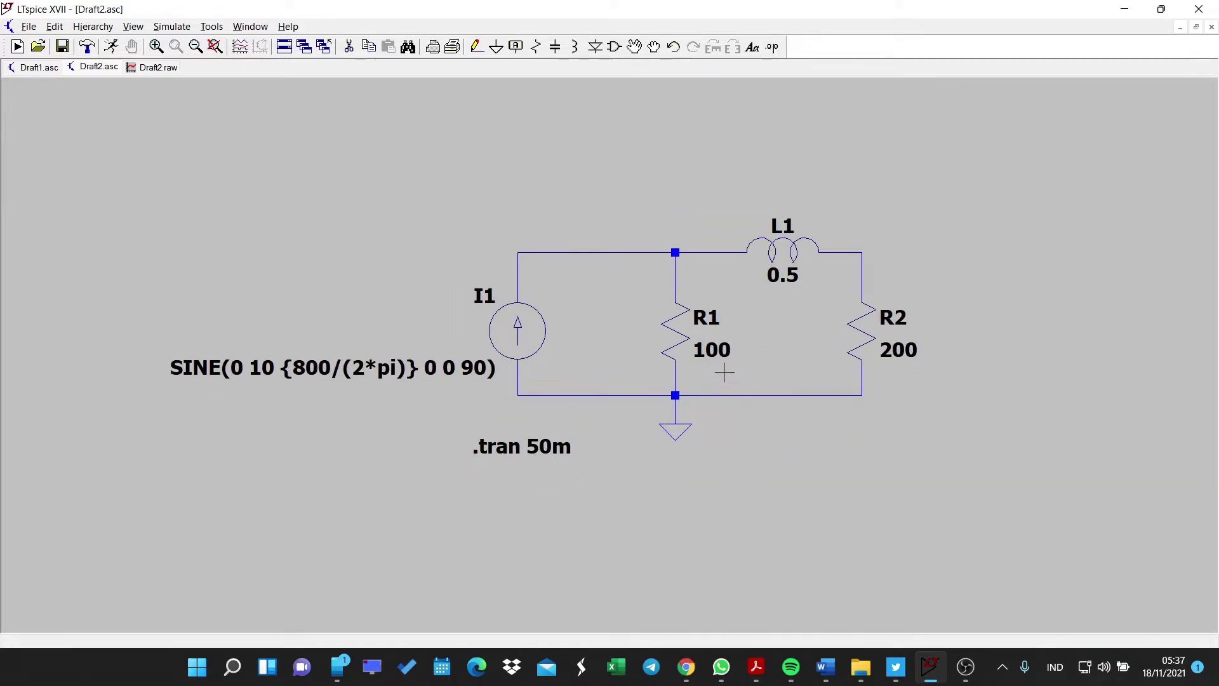
drag(832, 461, 752, 435)
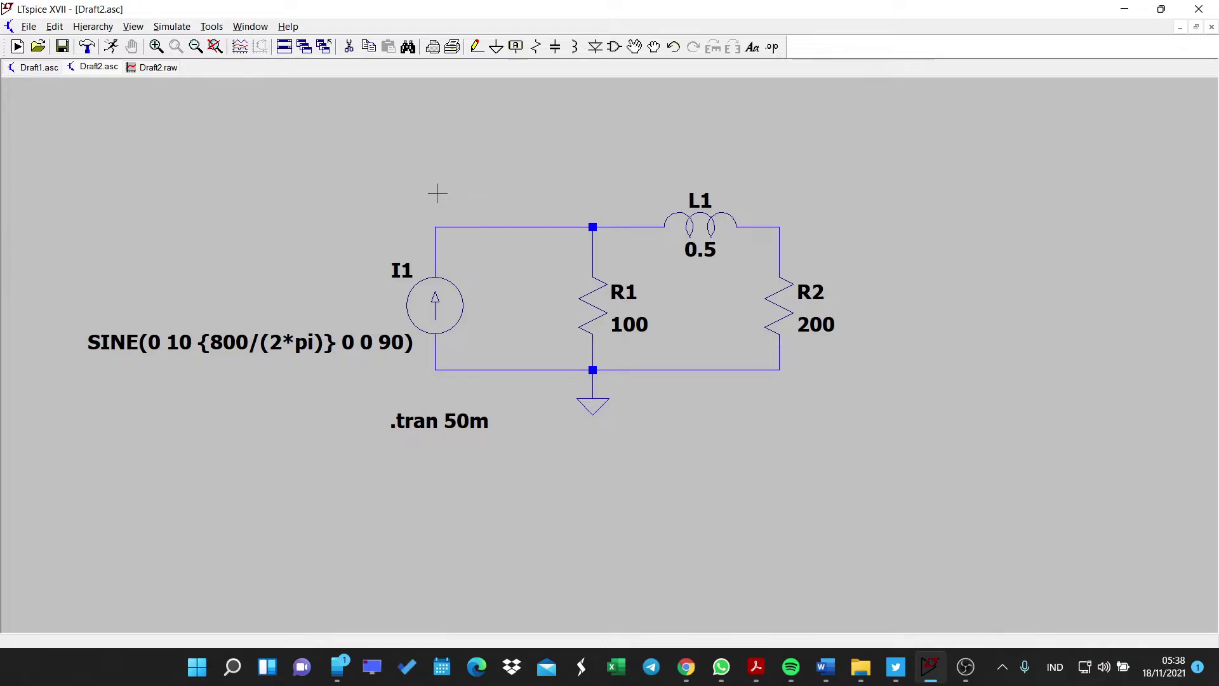
- Label the net at the upper corner above current source I1 as Vs
key(F4)
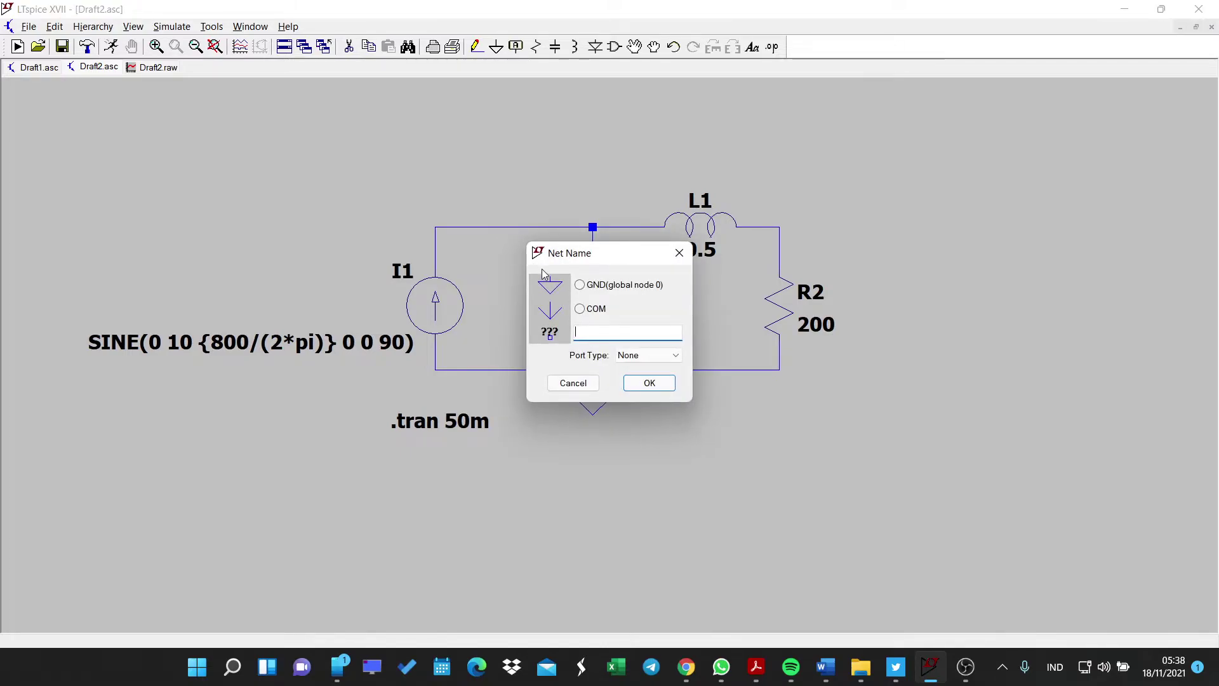
text(Vs)
click(649, 383)
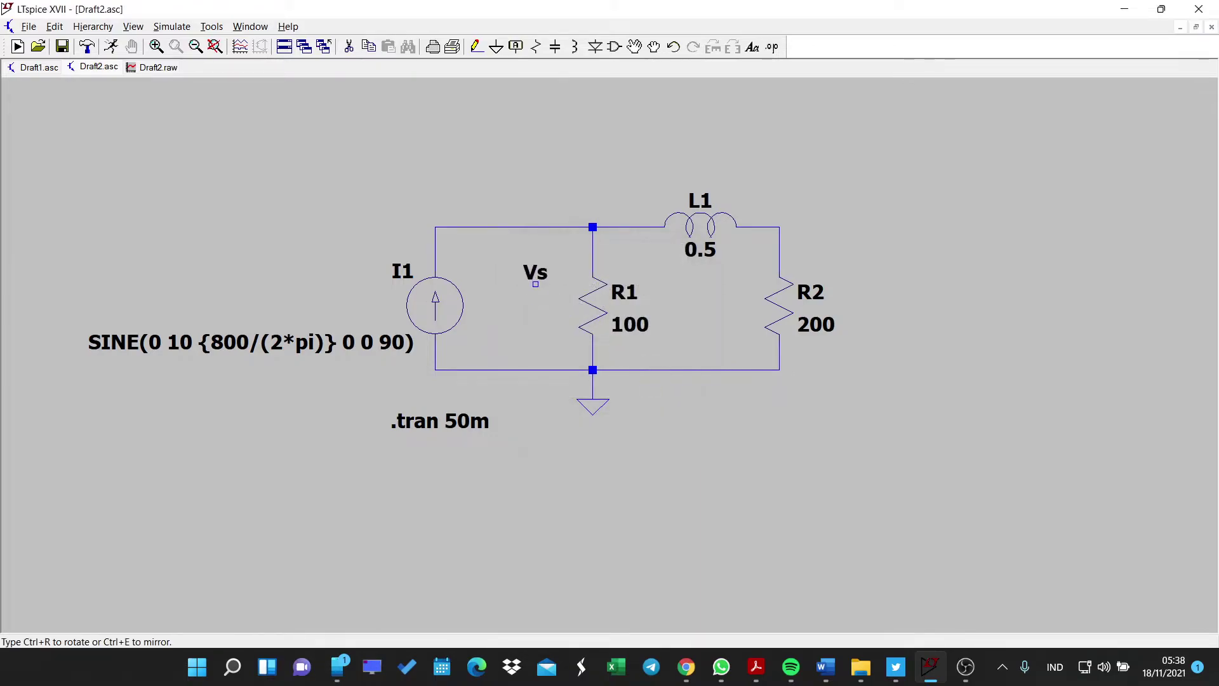
click(436, 226)
key(Escape)
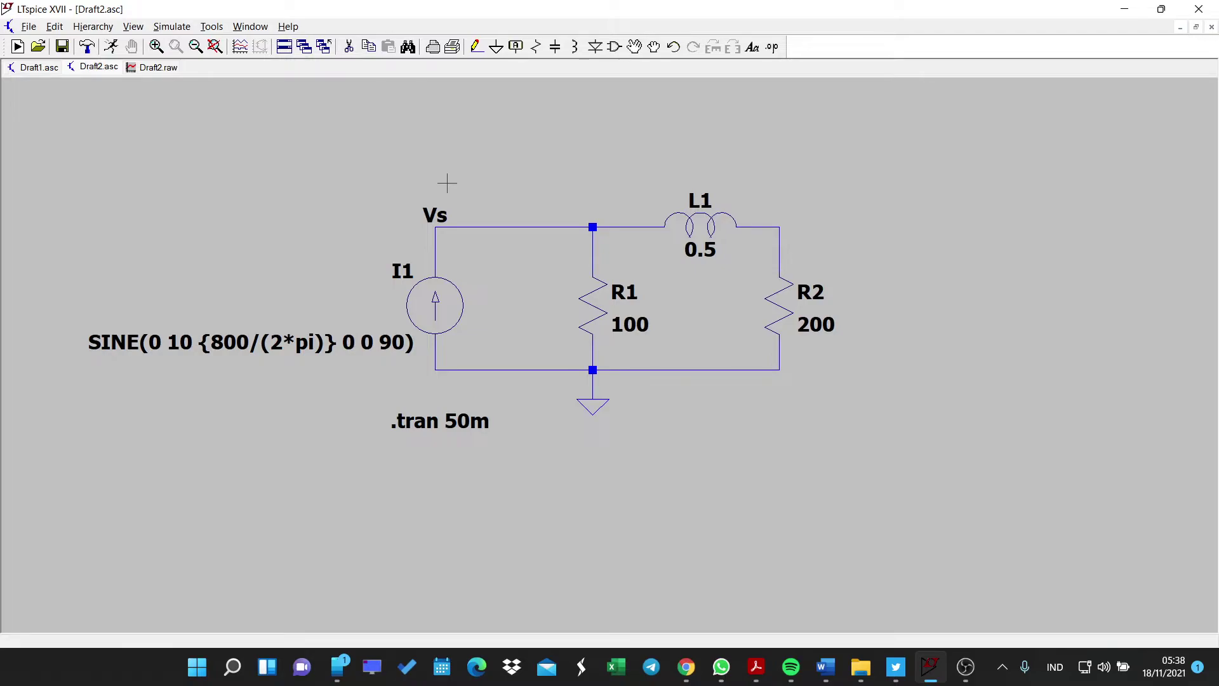
- Open a new SPICE directive for the schematic and move its dialog clear of current source I1
key(s)
drag(410, 171, 508, 161)
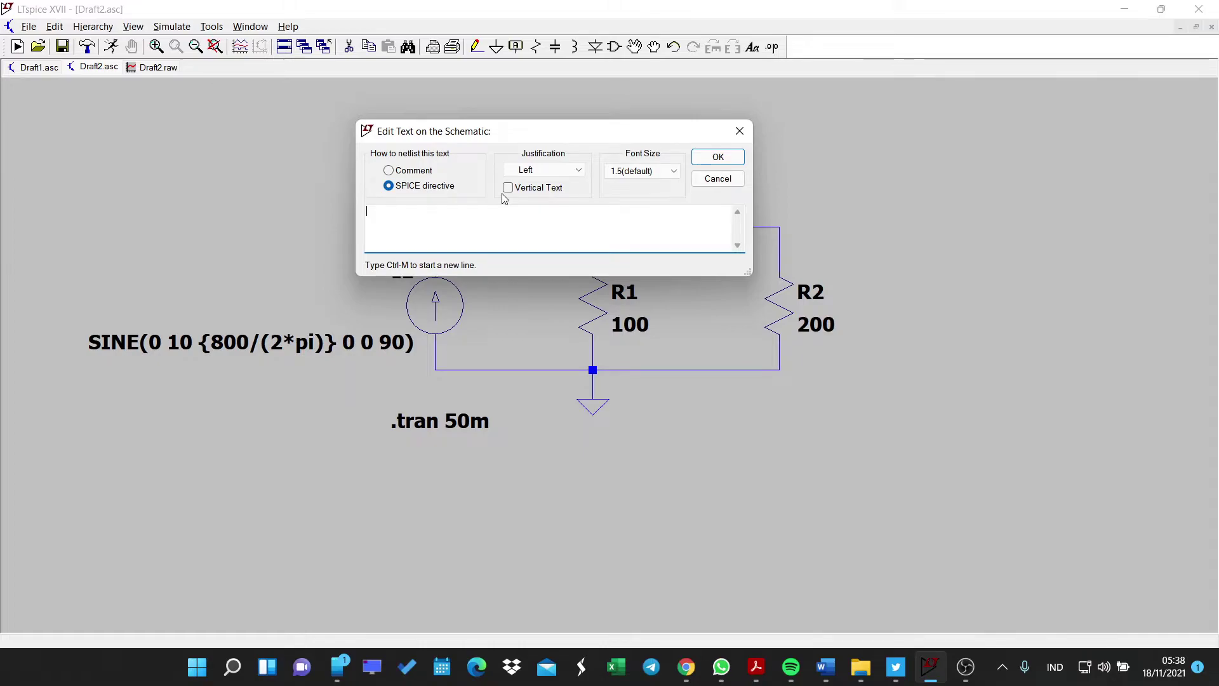
drag(536, 131, 758, 139)
- Review the active, reactive and Vrms x Irms power formulas in the Word document and return to the LTspice directive
key(alt+Tab)
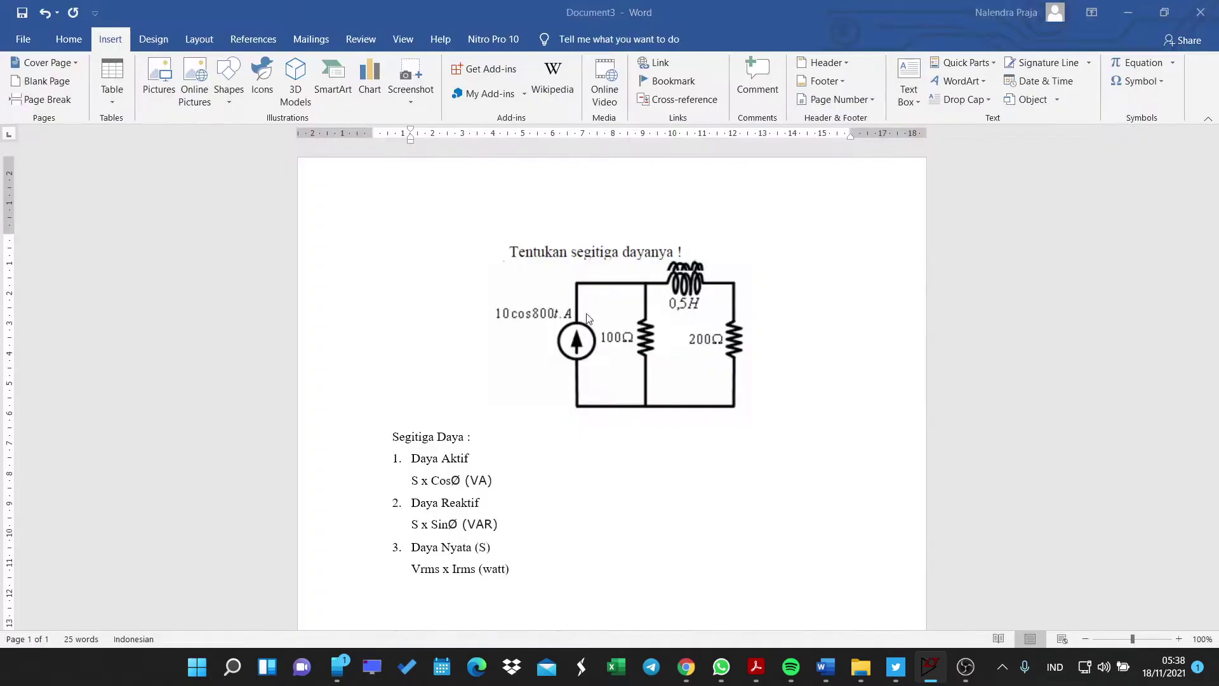
scroll(468, 488, down, 1)
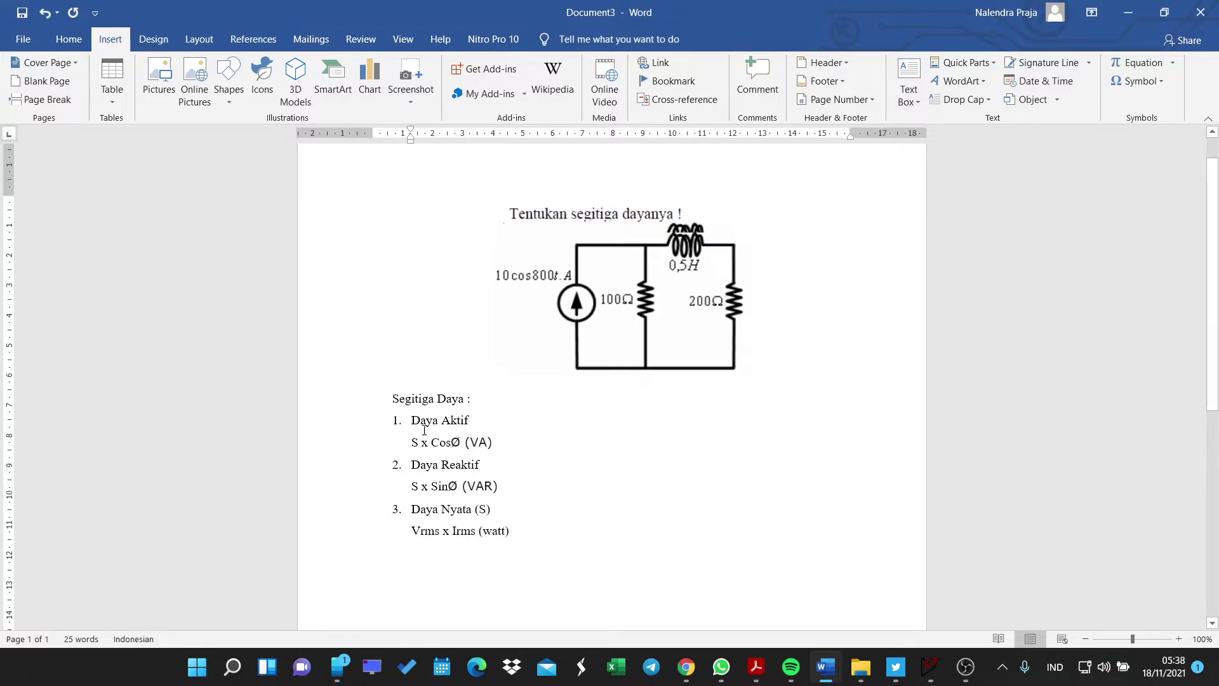
scroll(471, 444, down, 1)
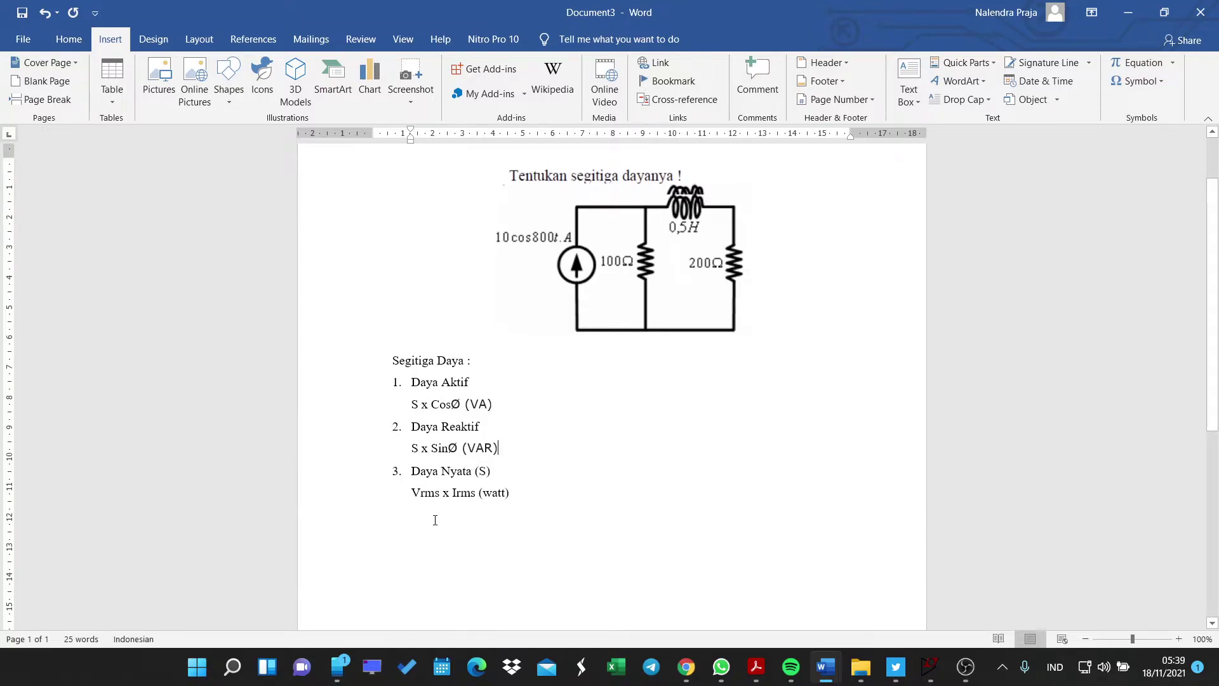
scroll(485, 475, up, 1)
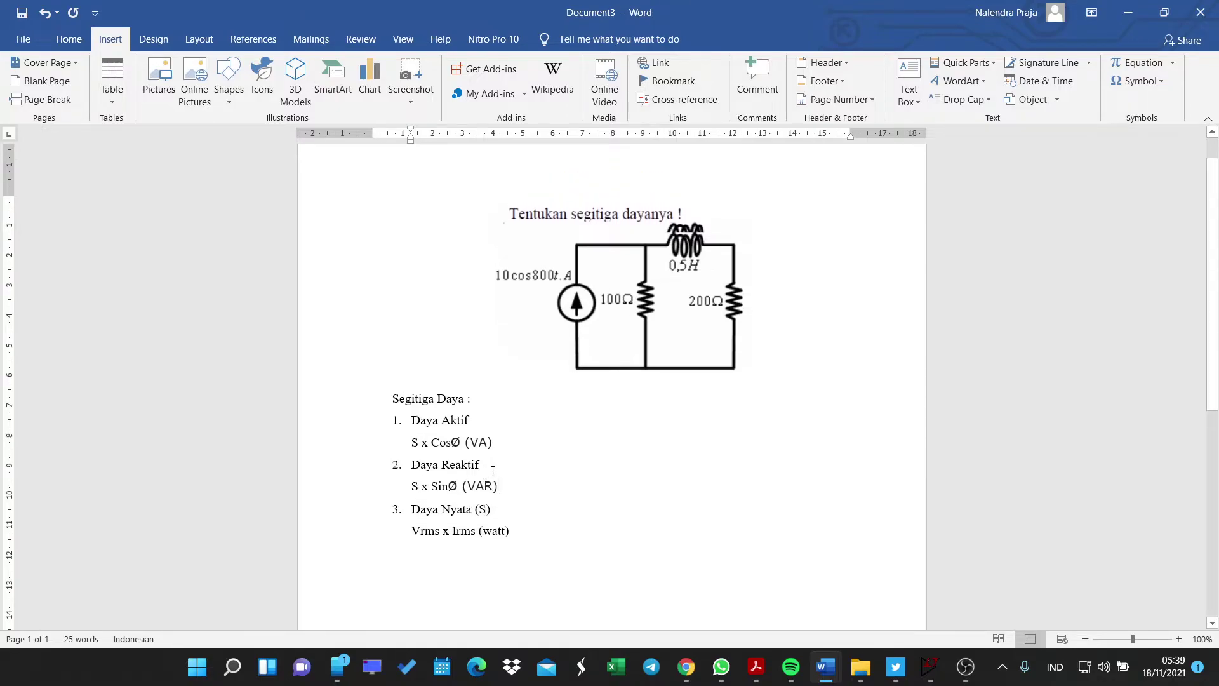
key(alt+Tab)
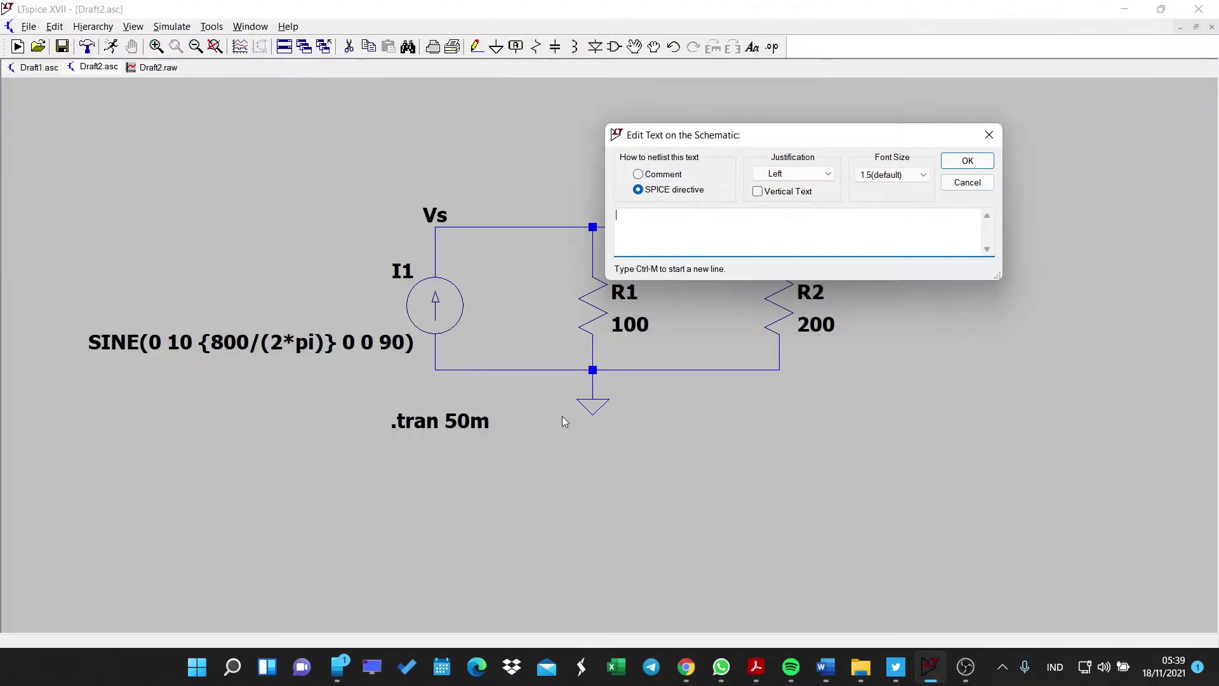
key(alt+Tab)
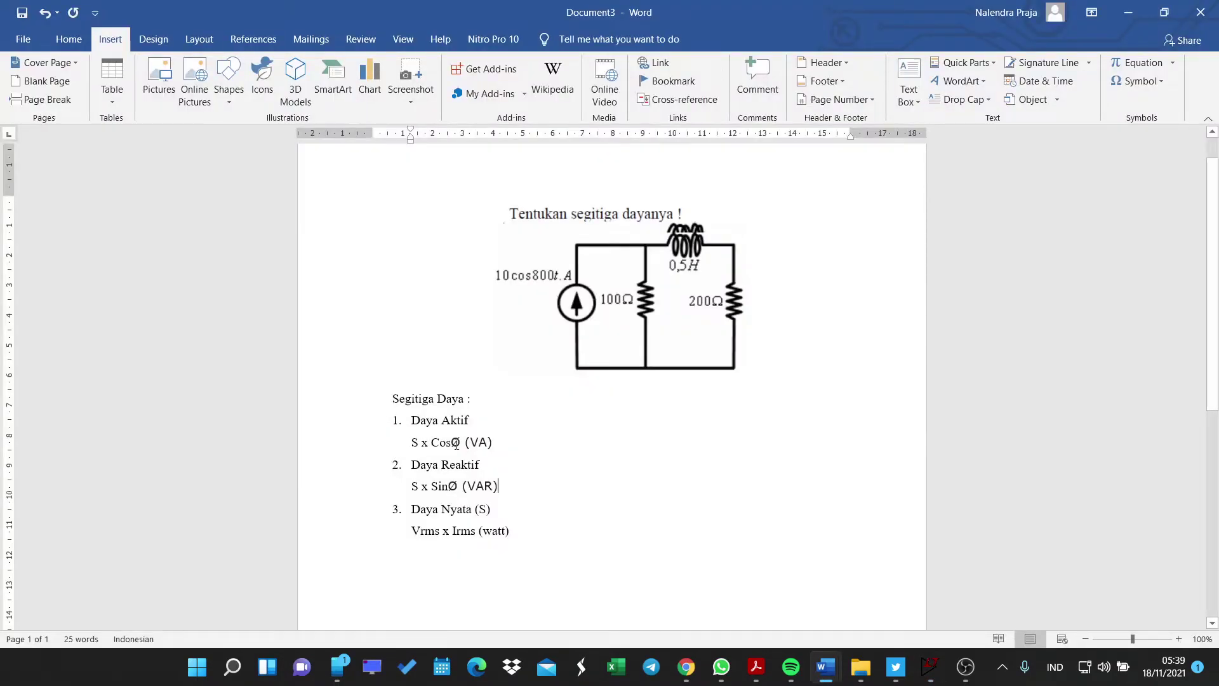
key(alt+Tab)
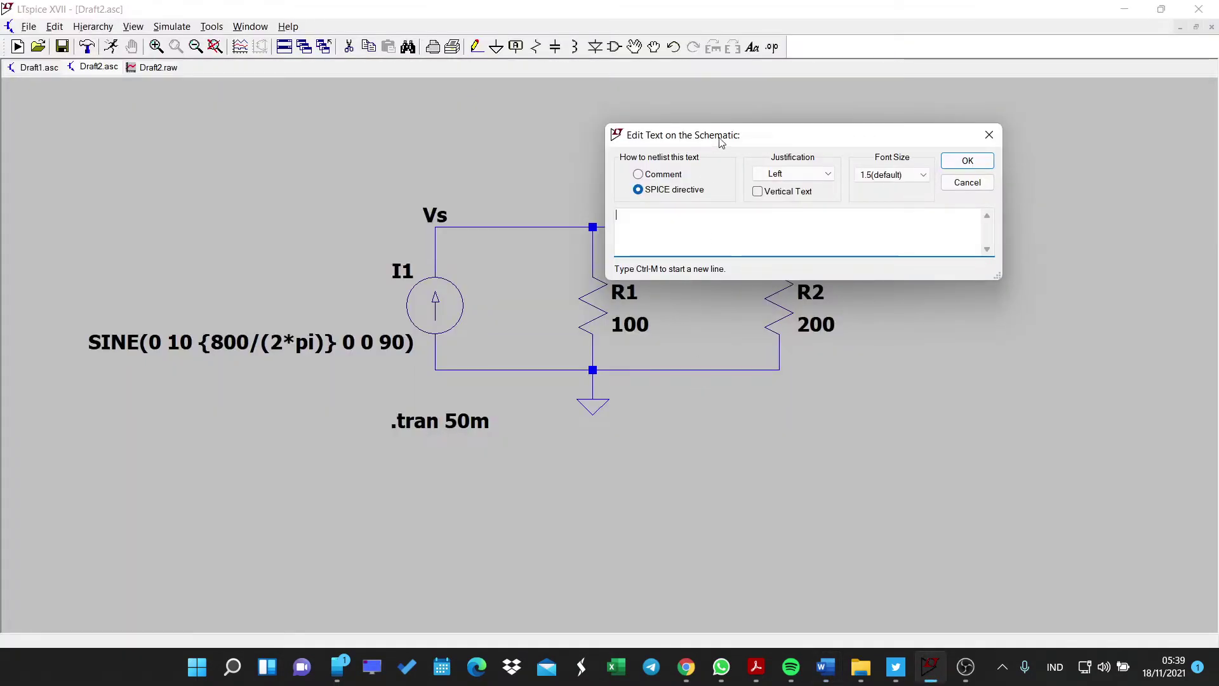
- Write the SPICE directive .meas TRAN Vrms RMS V(Vs) and place it below the R2 branch of the circuit
drag(719, 136, 726, 133)
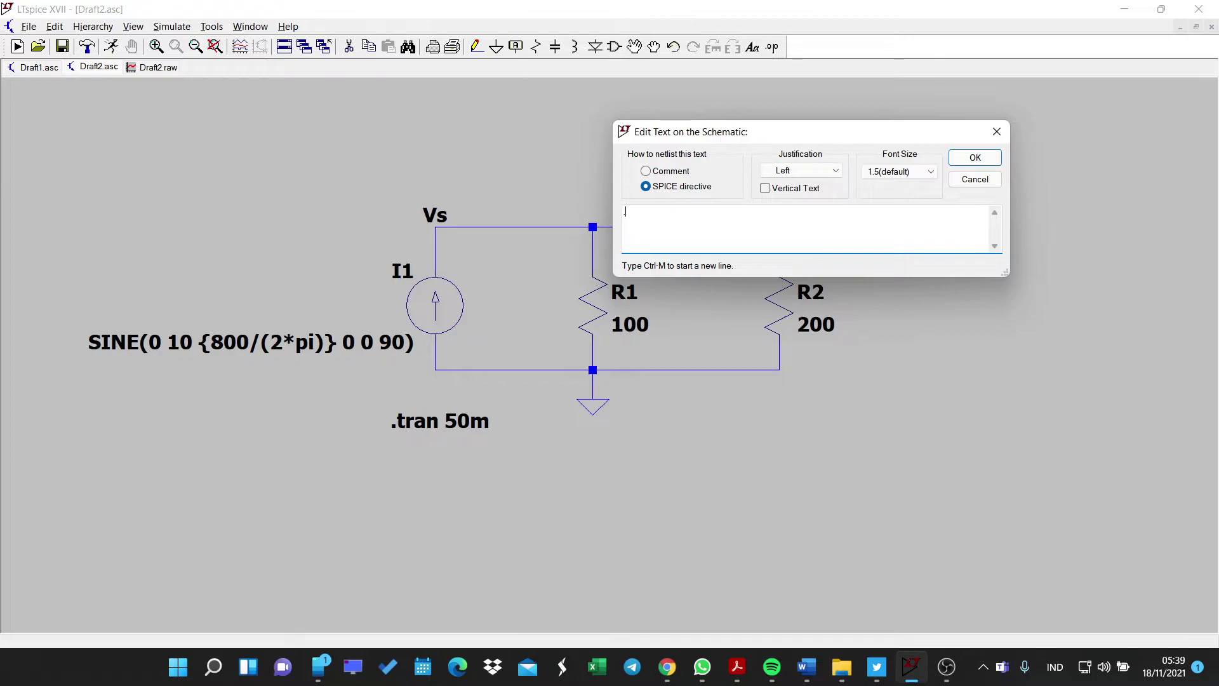
text(.meas TR)
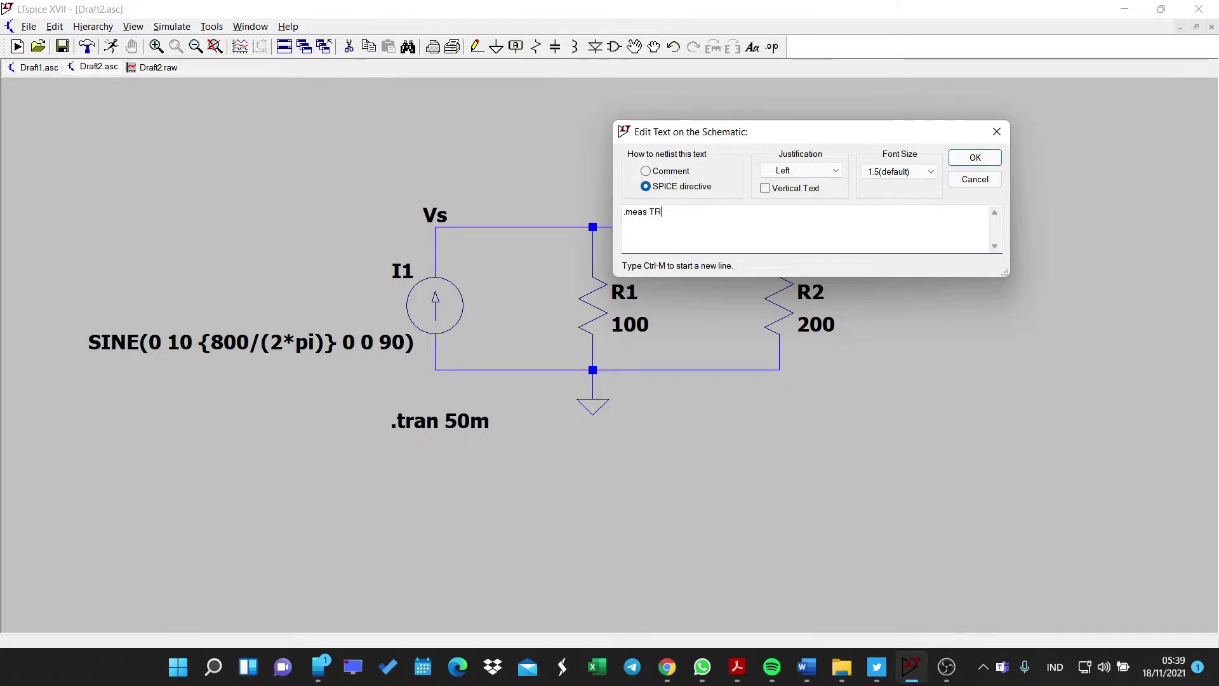
text(AN)
text(RMS V(V)
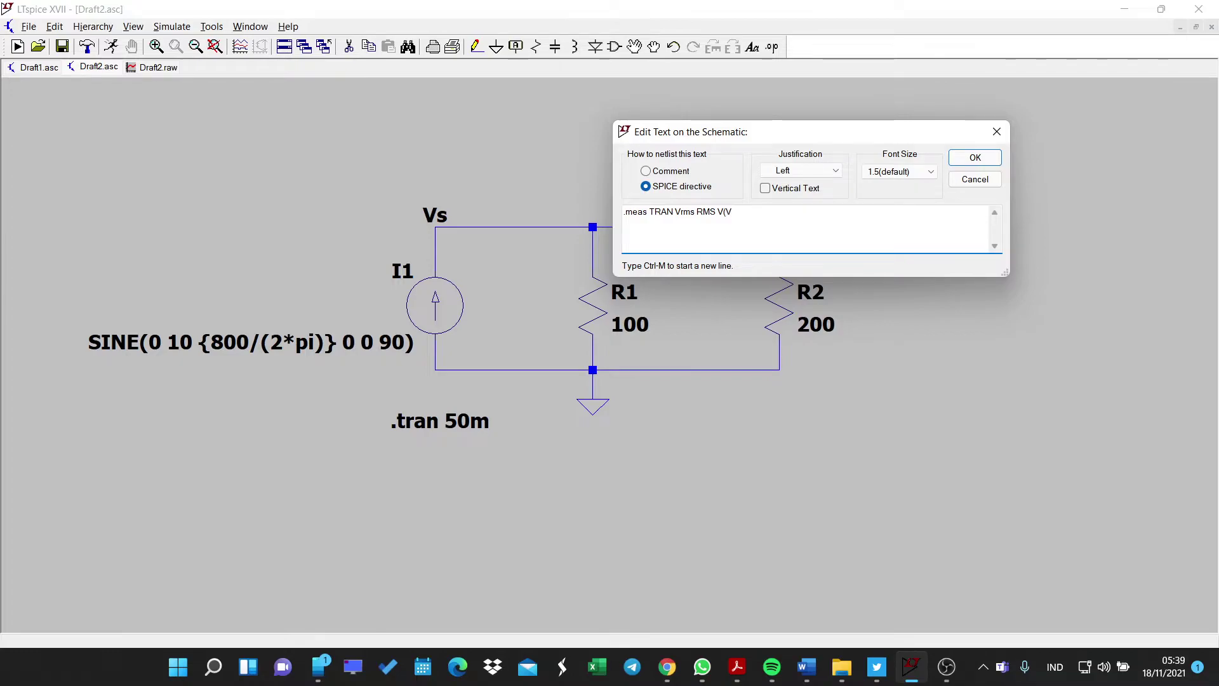
text(s))
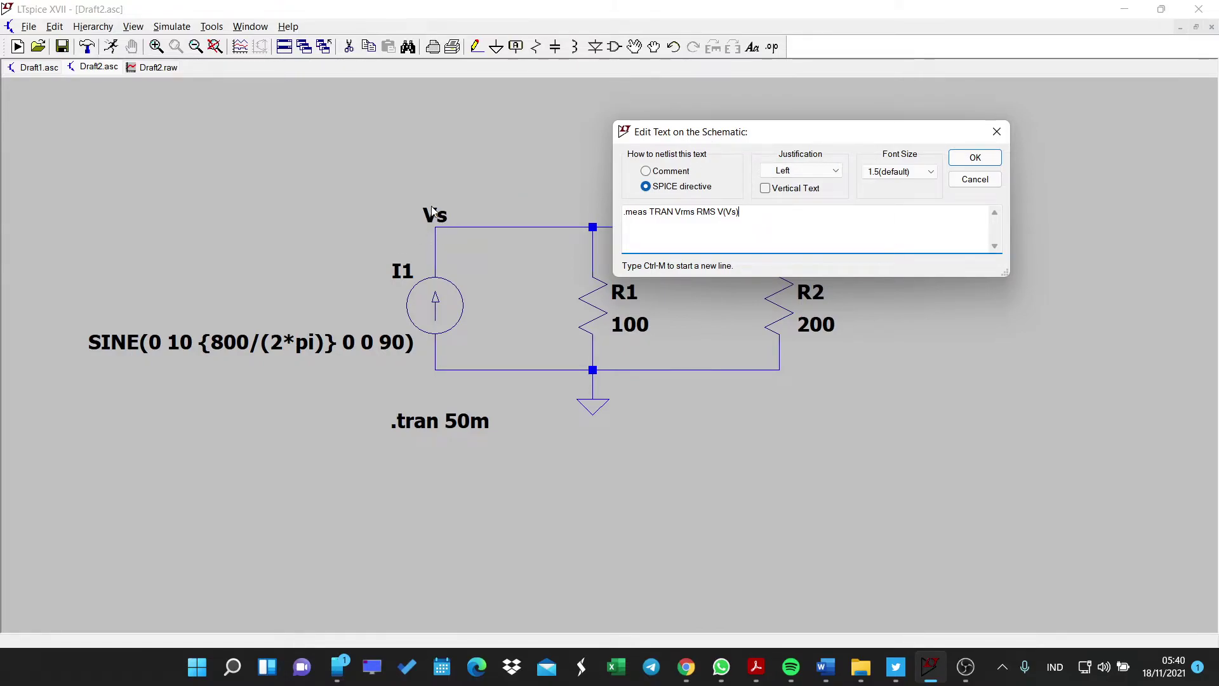
double_click(677, 213)
click(770, 218)
drag(698, 213, 719, 214)
click(764, 216)
double_click(728, 211)
click(758, 219)
key(Return)
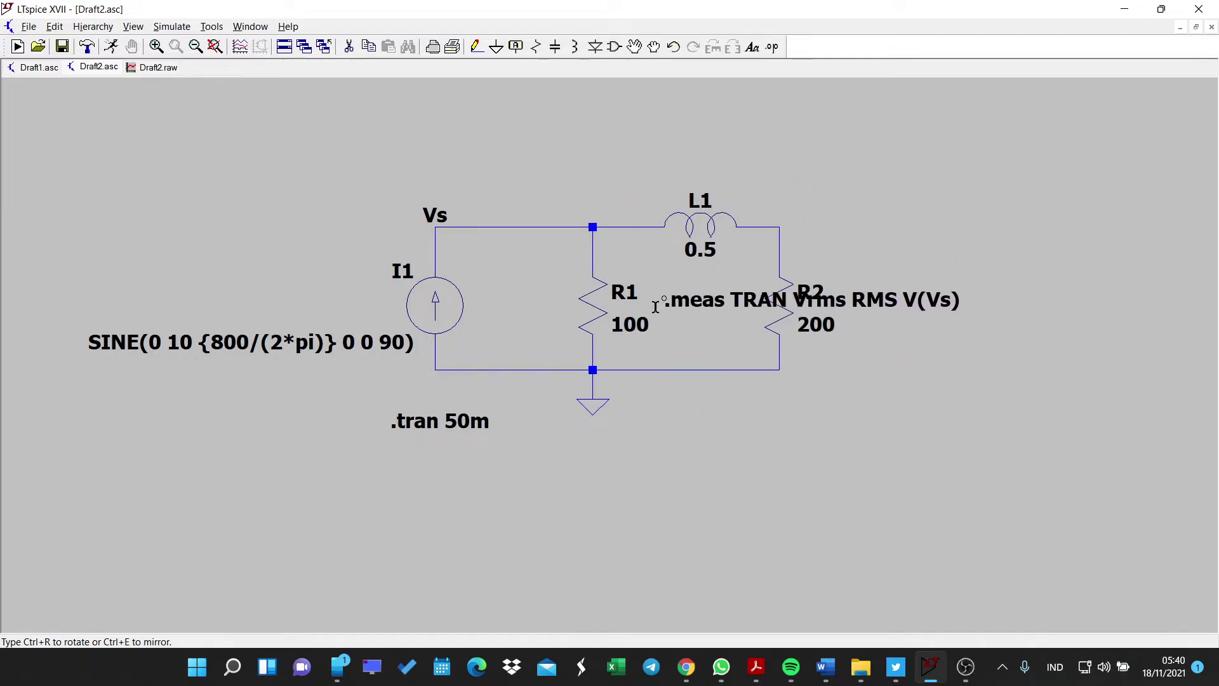
click(641, 393)
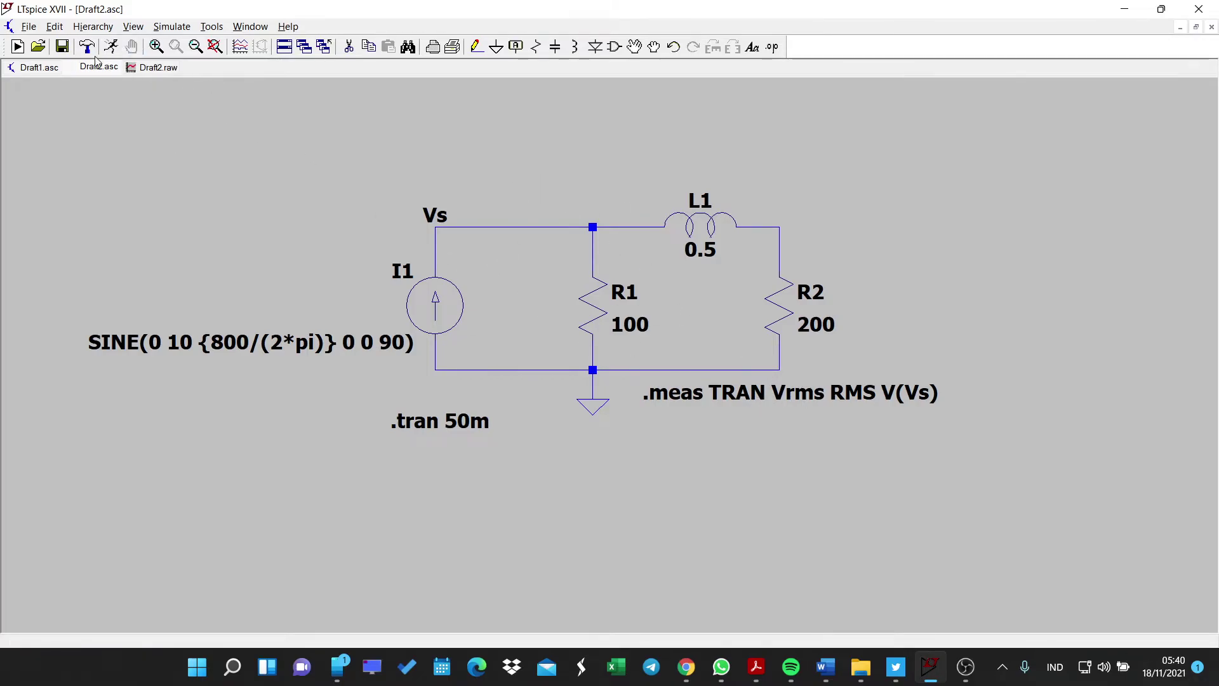
- Run the simulation and examine the Vrms result in the SPICE Error Log of the Draft2 schematic
click(111, 47)
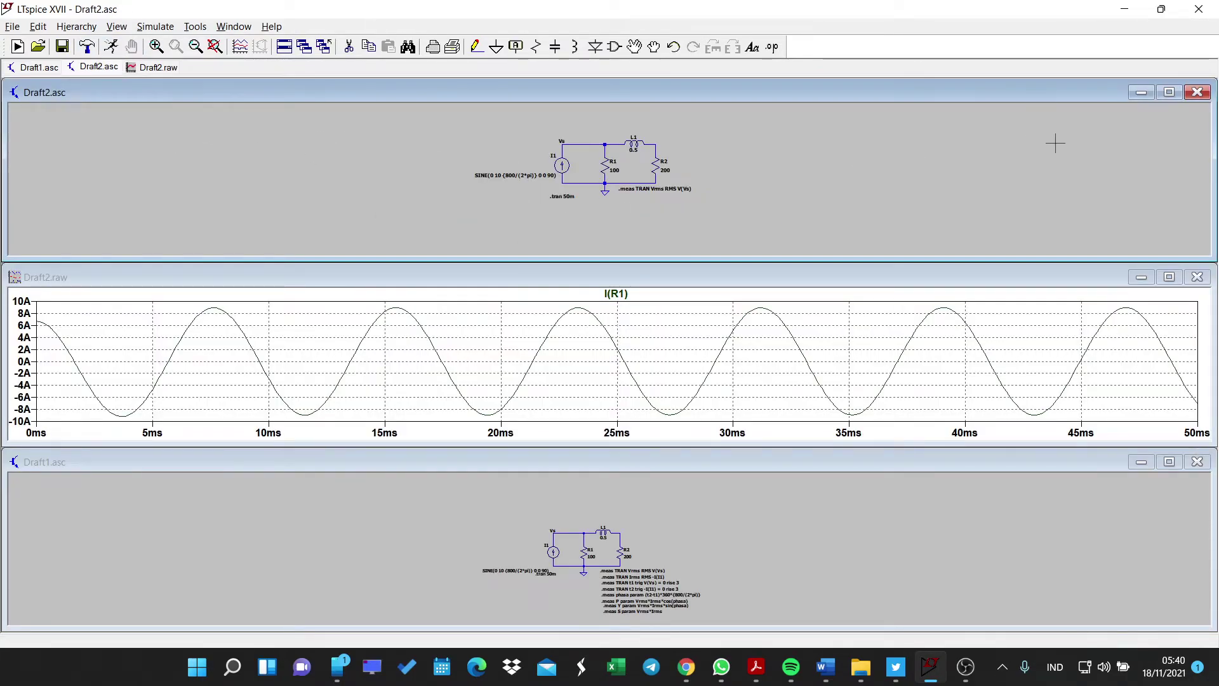
click(1169, 92)
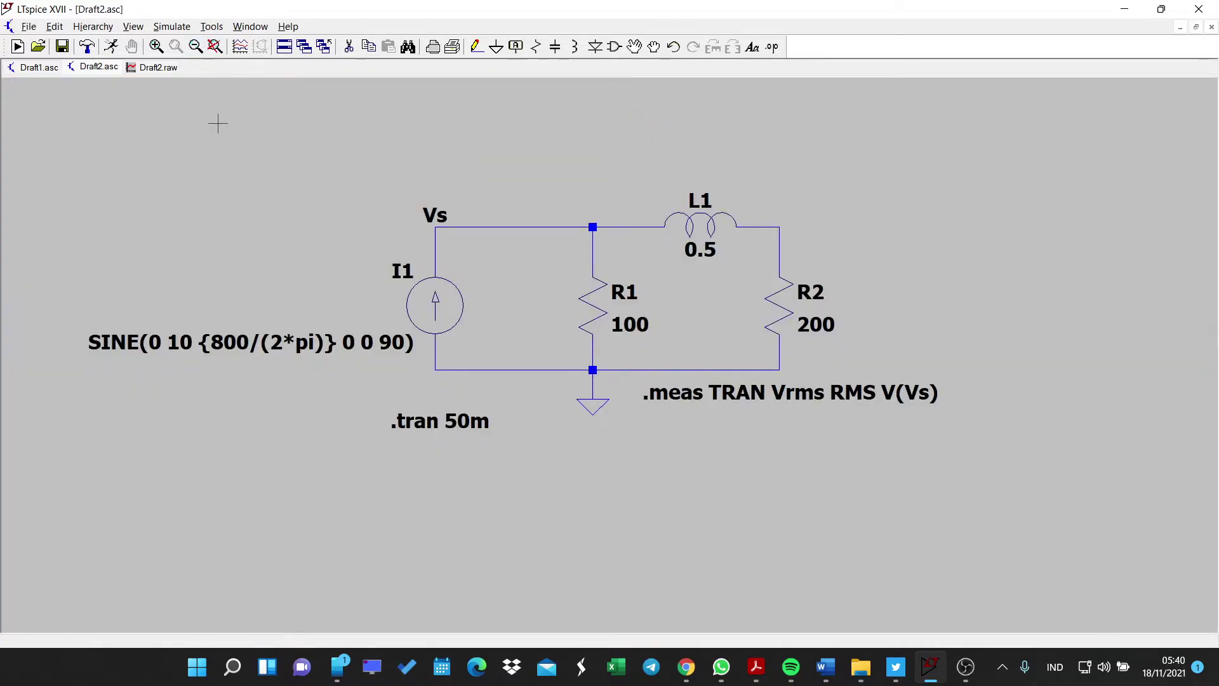
click(134, 27)
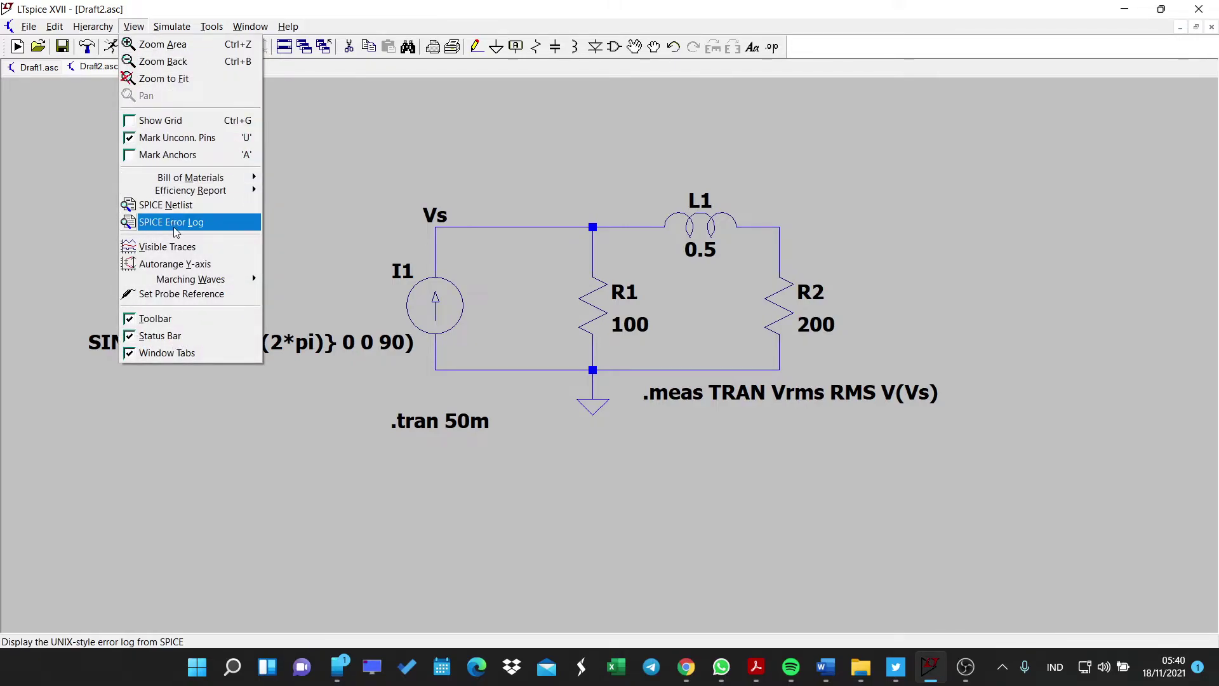
click(207, 227)
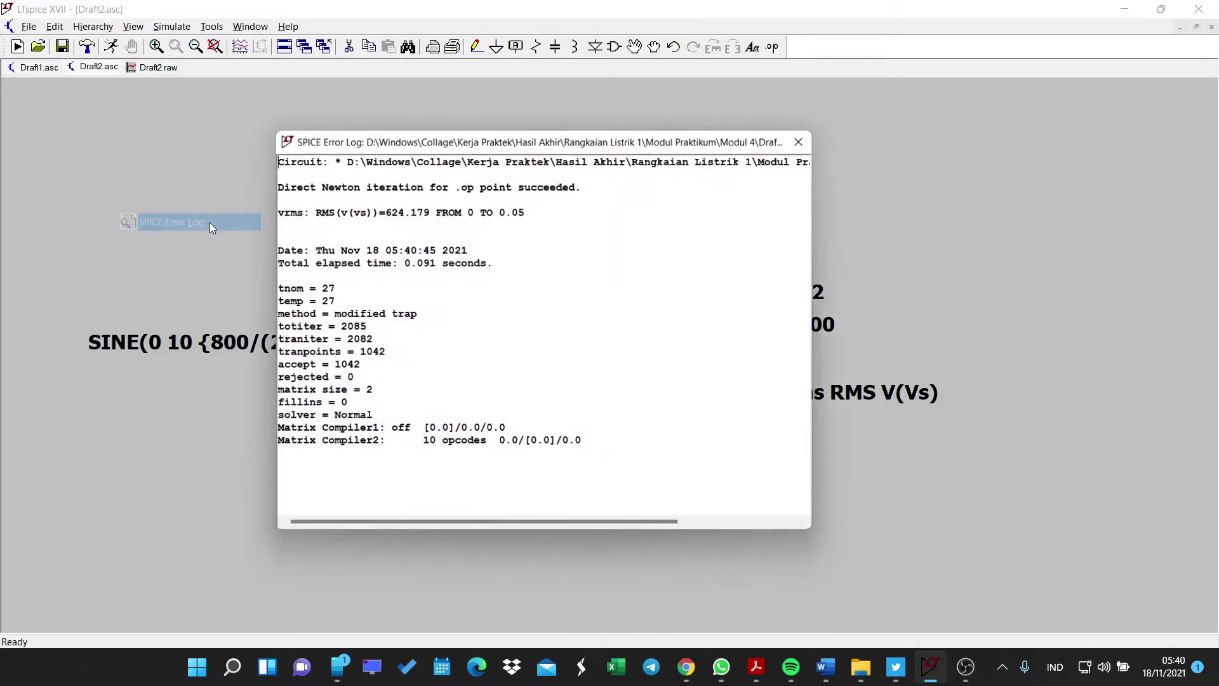
drag(413, 145, 315, 72)
drag(181, 140, 336, 140)
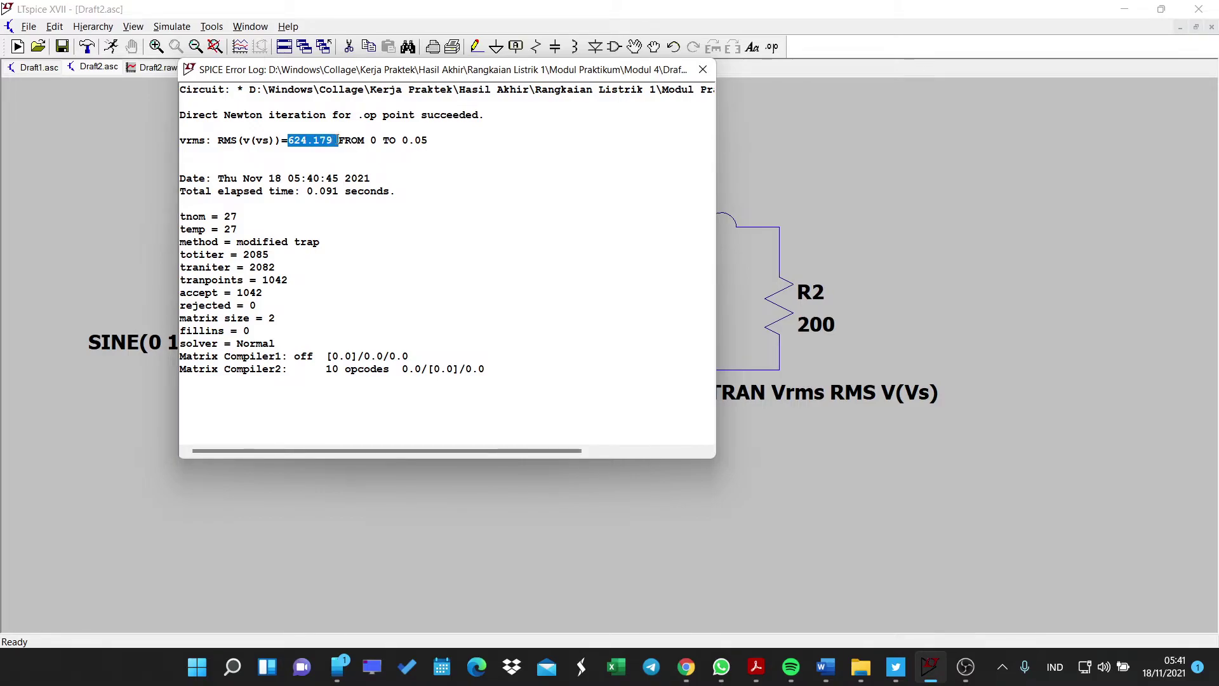
click(610, 94)
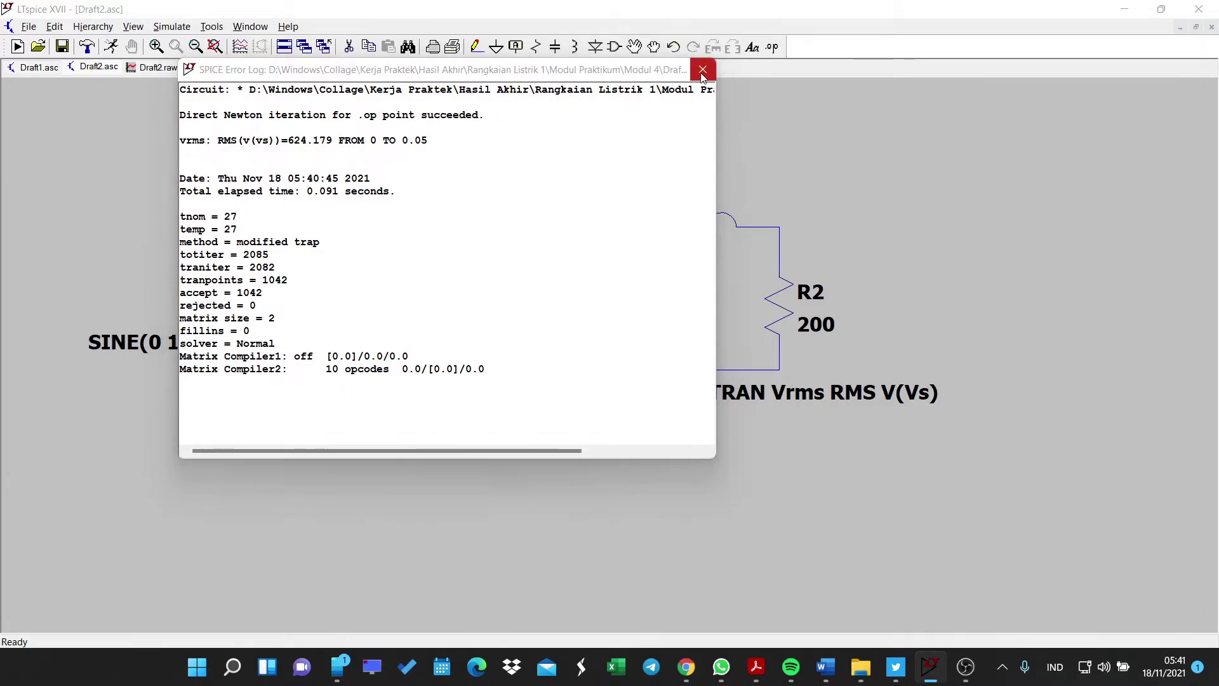
key(Escape)
- Consult the power formulas in Word and add the LTspice directive .meas TRAN Irms RMS -I(I1) directly below the Vrms directive
key(alt+Tab)
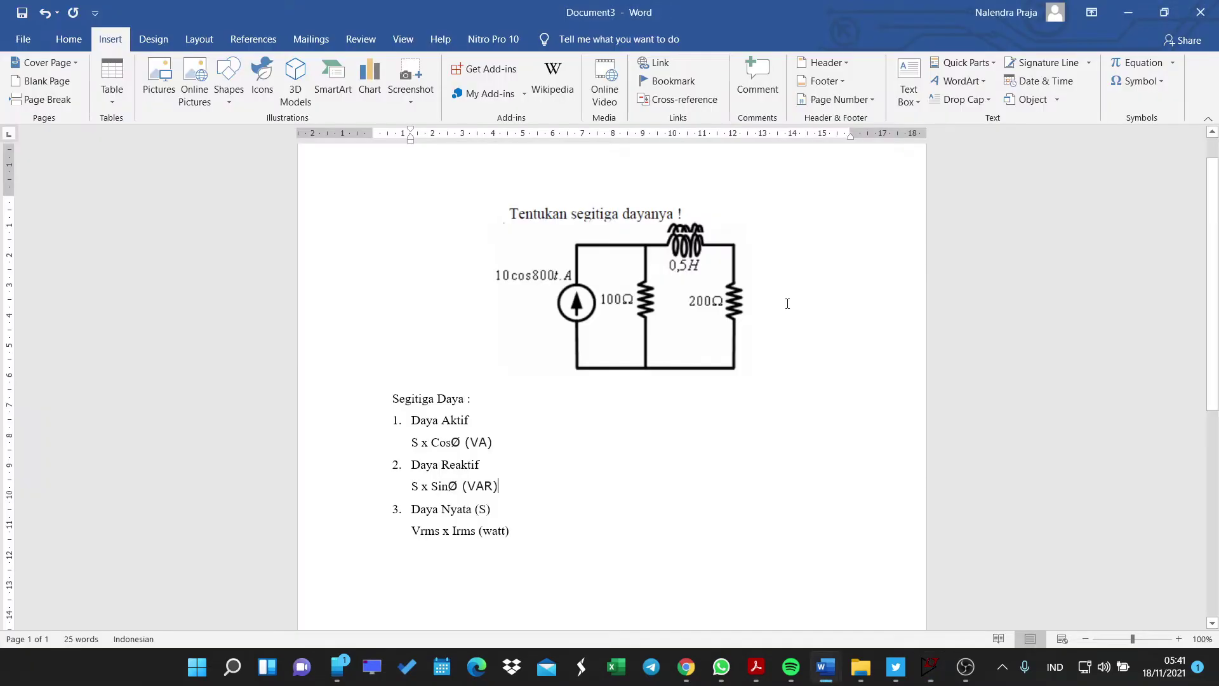
key(alt+Tab)
key(alt+Tab)
key(alt+Tab)
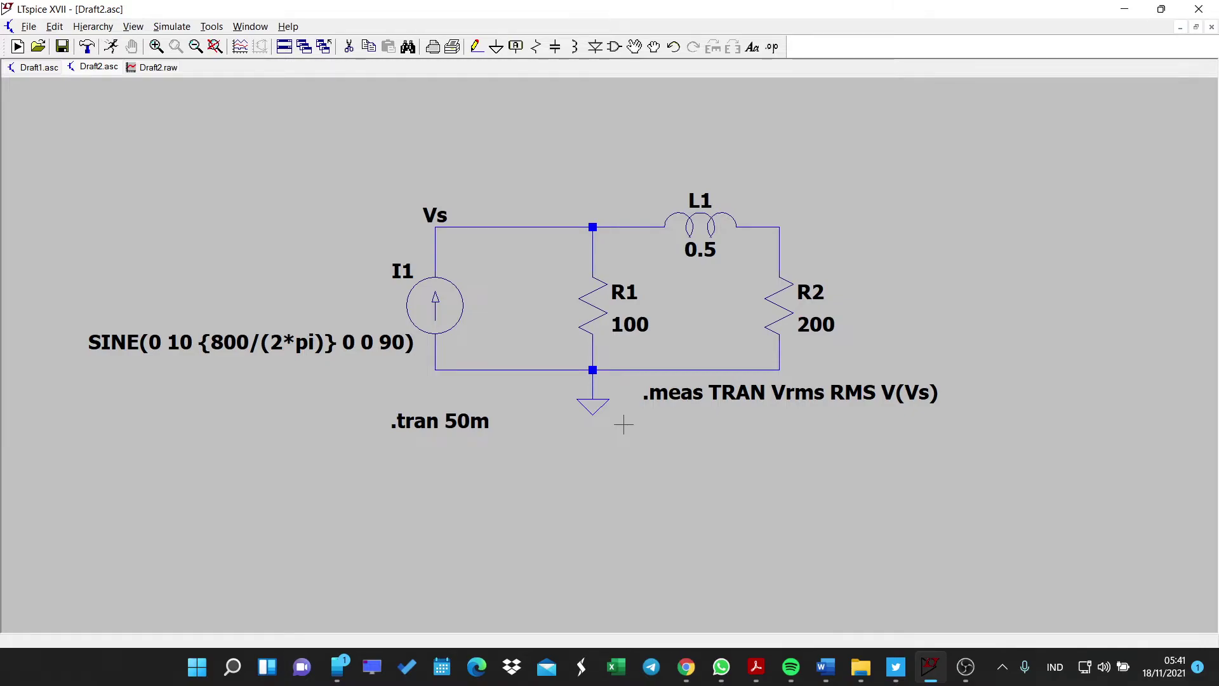
key(s)
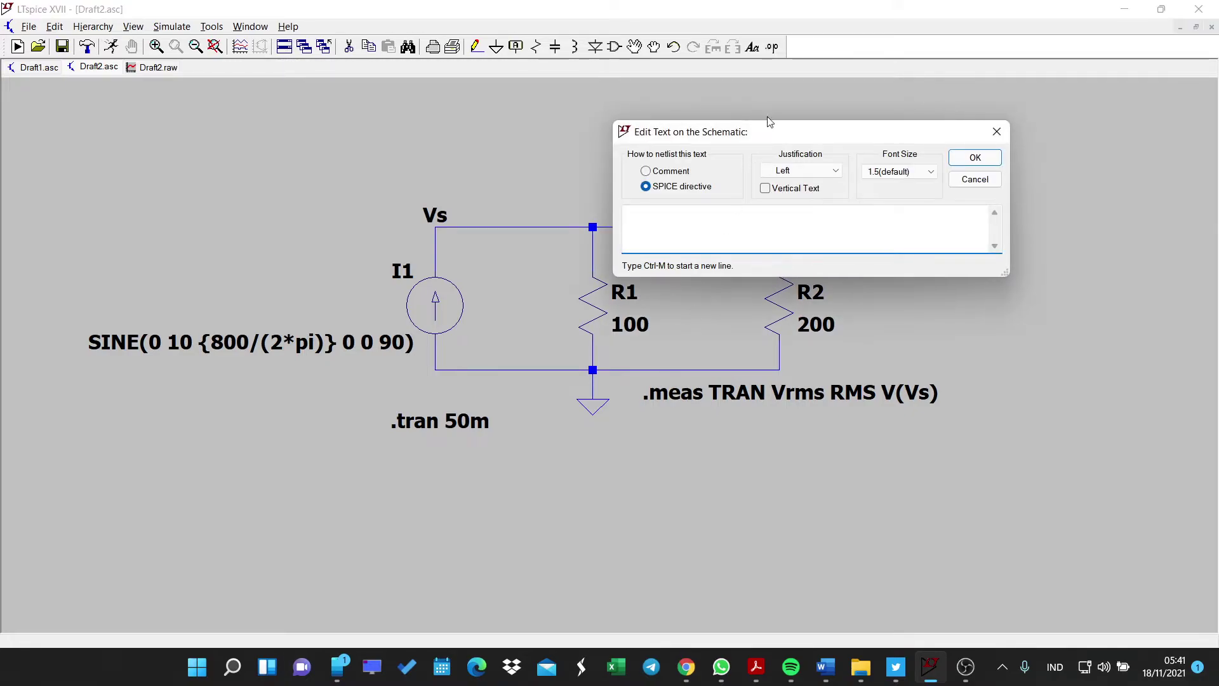
drag(770, 131, 567, 132)
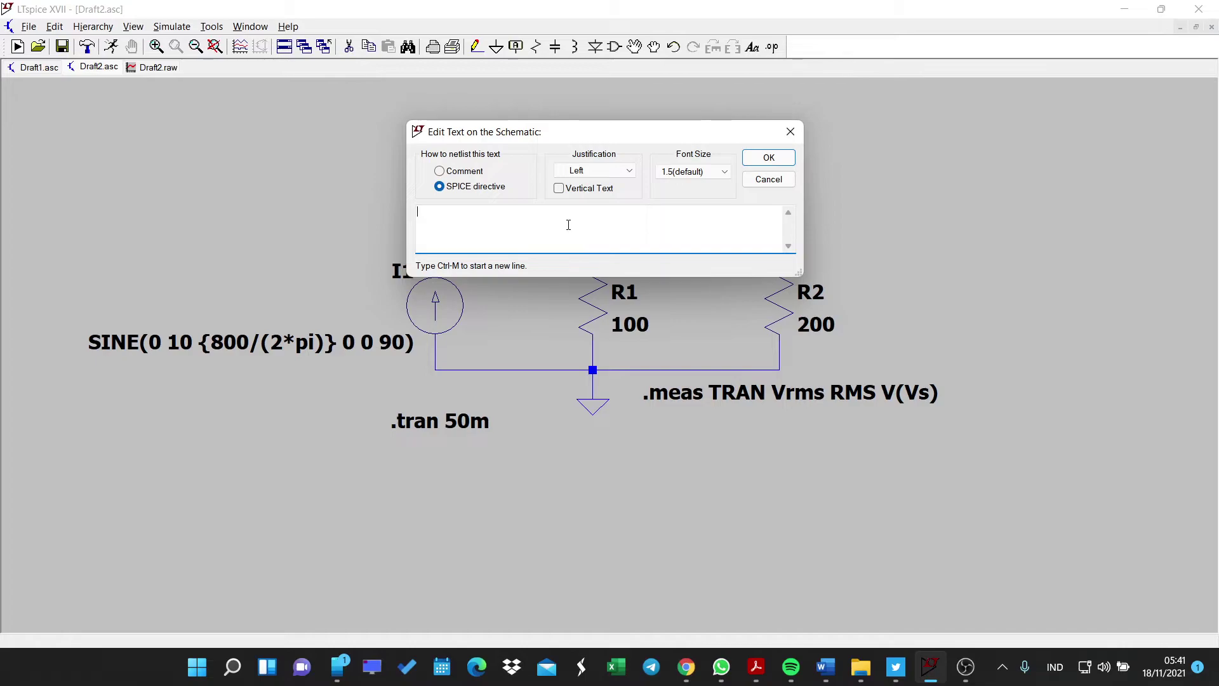
text(.meas TRAN Irms RMS)
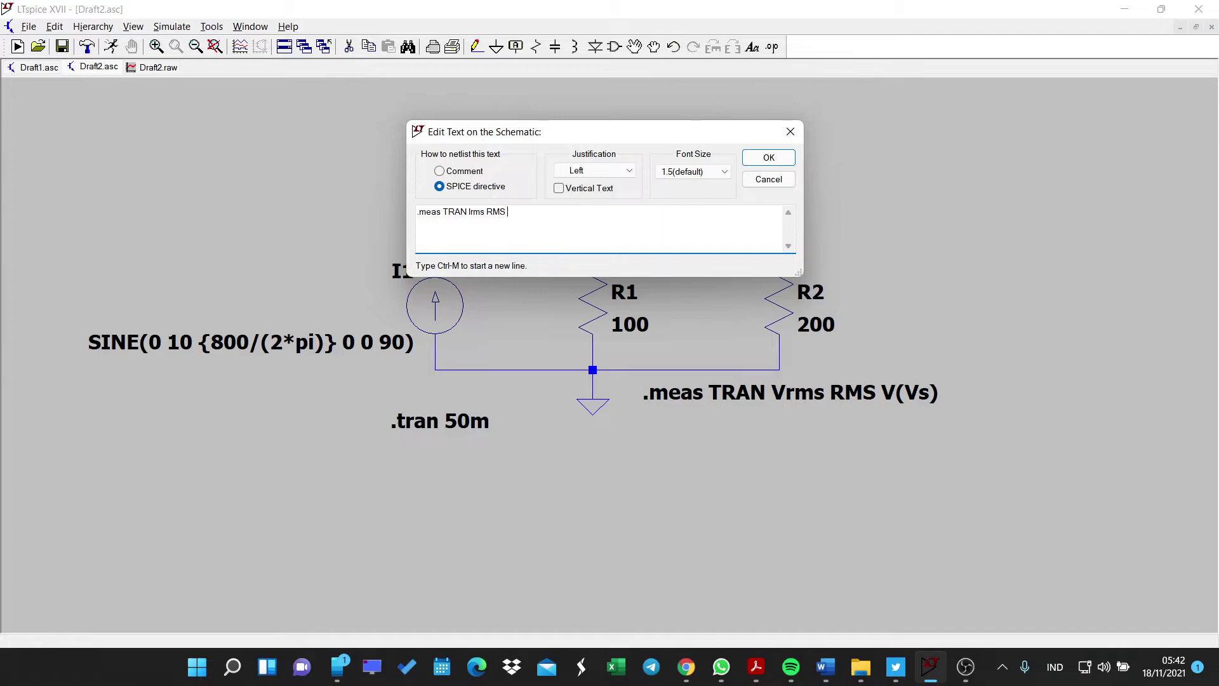
text( -I(I1)
drag(597, 132, 752, 135)
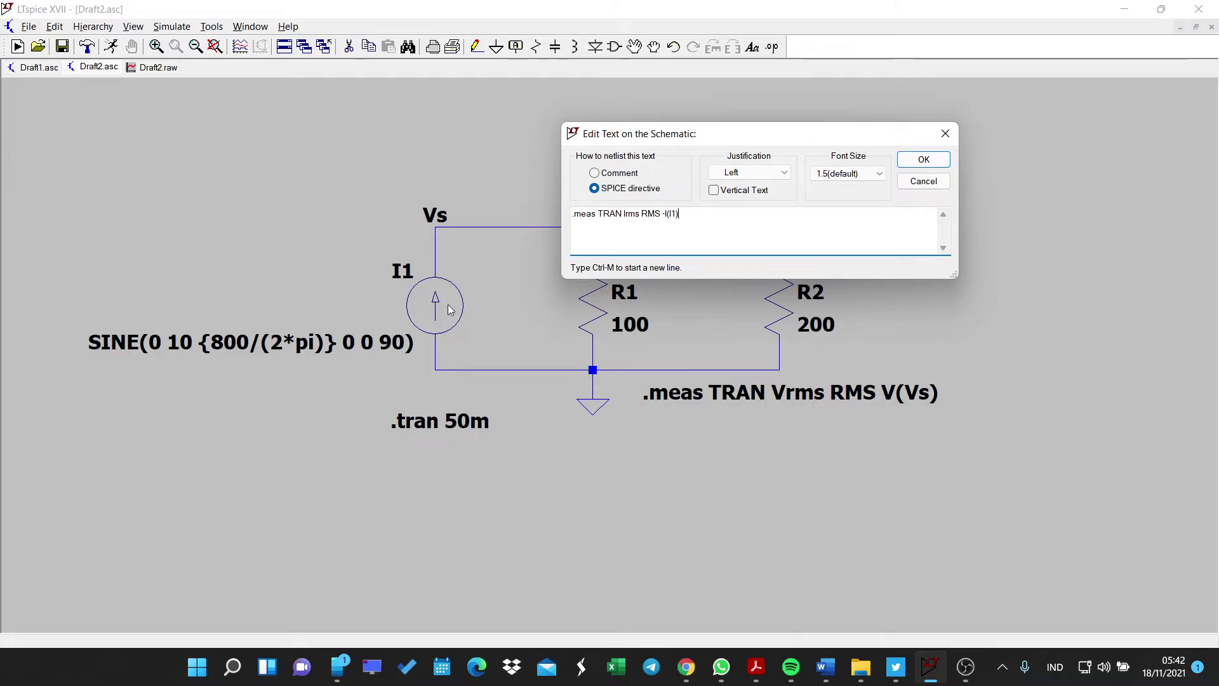
key(Return)
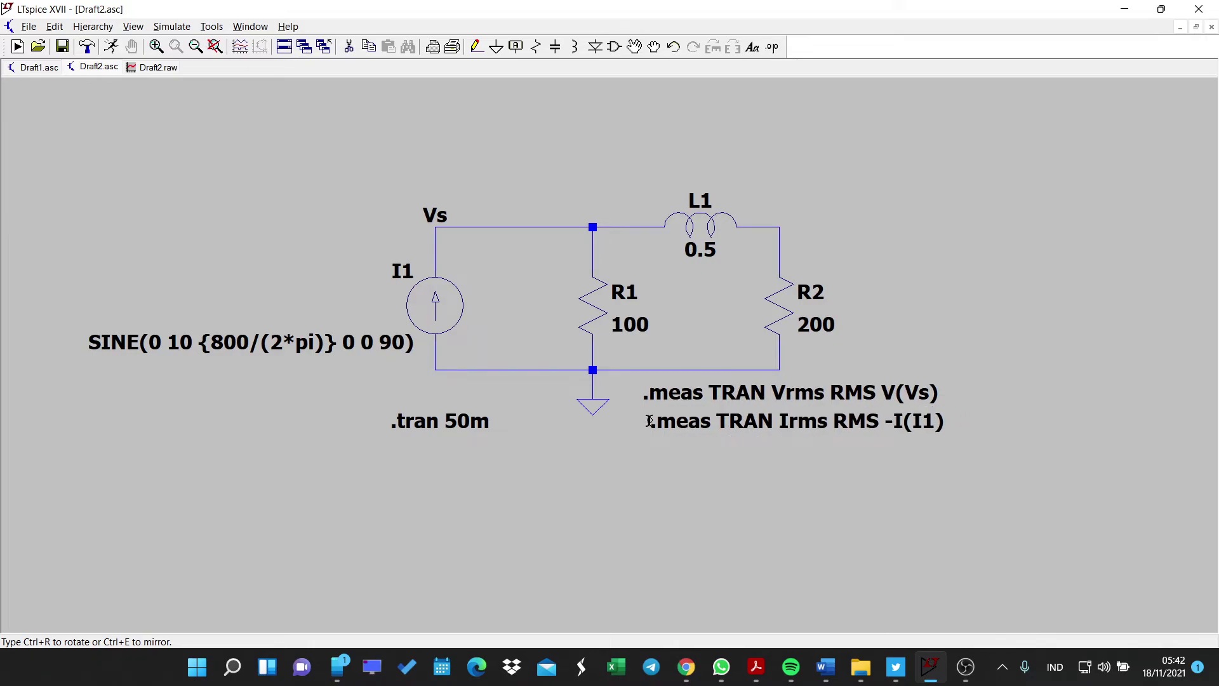
click(648, 421)
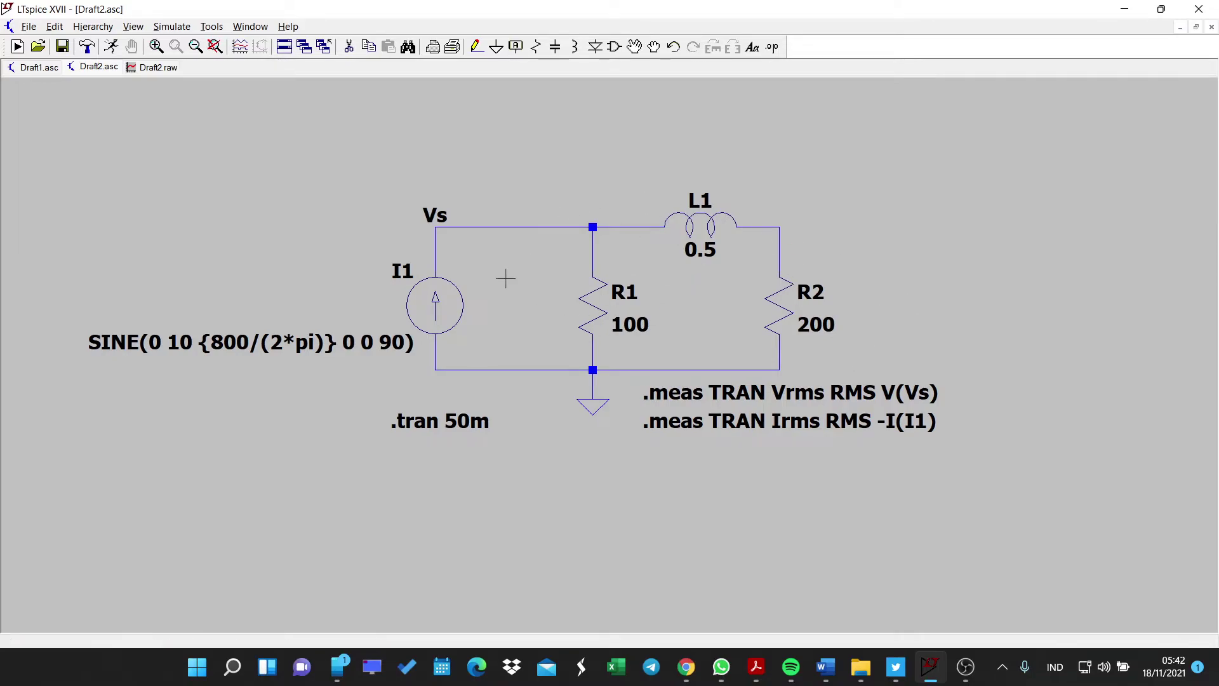
- Glance at the Word formulas and write a new LTspice directive reading .meas TRAN t1 trig V(Vs)=0 rise 3
key(alt+Tab)
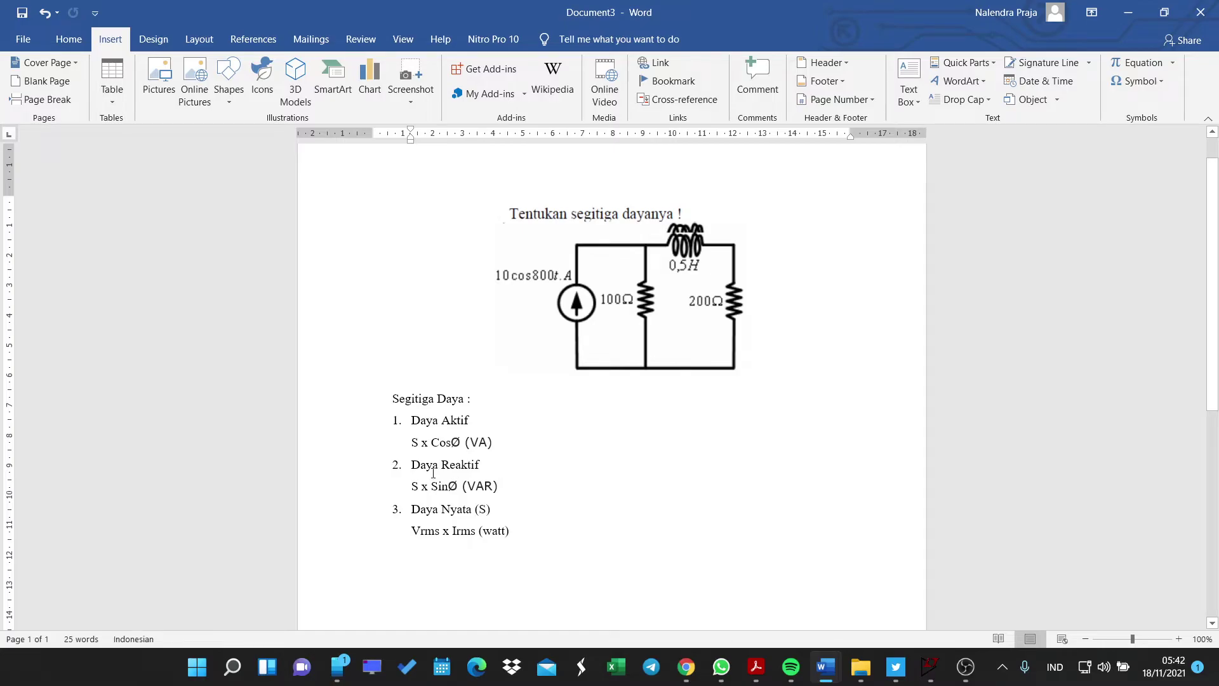
key(alt+Tab)
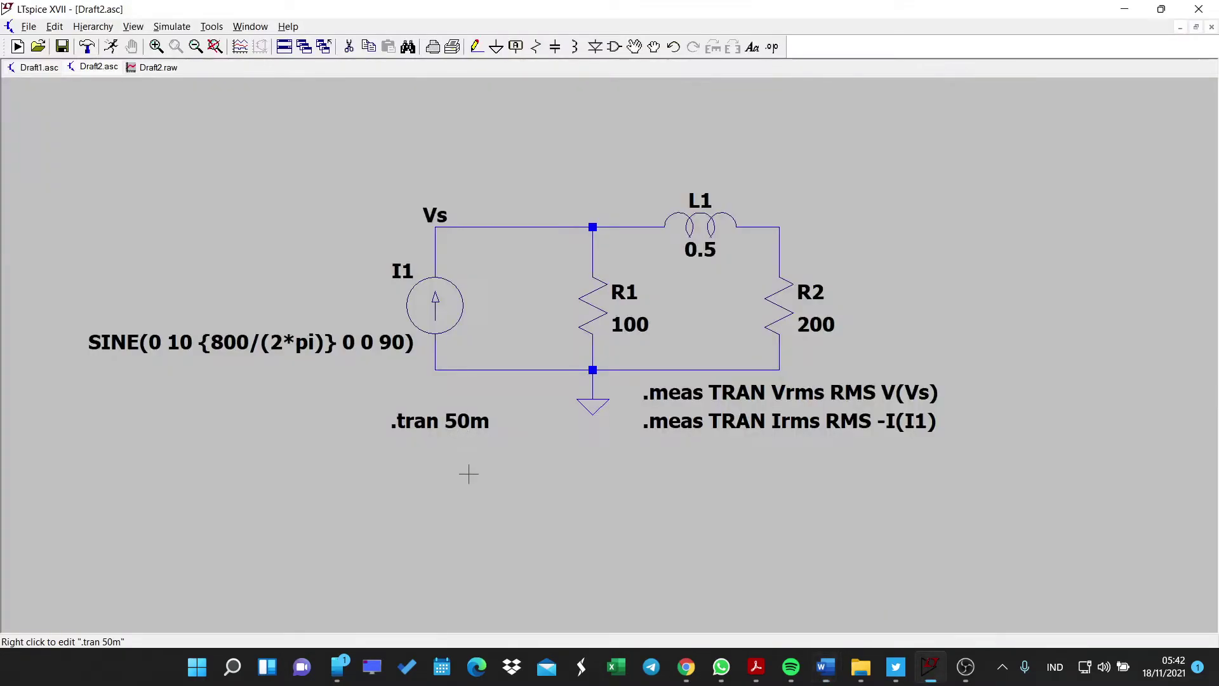
click(631, 451)
key(s)
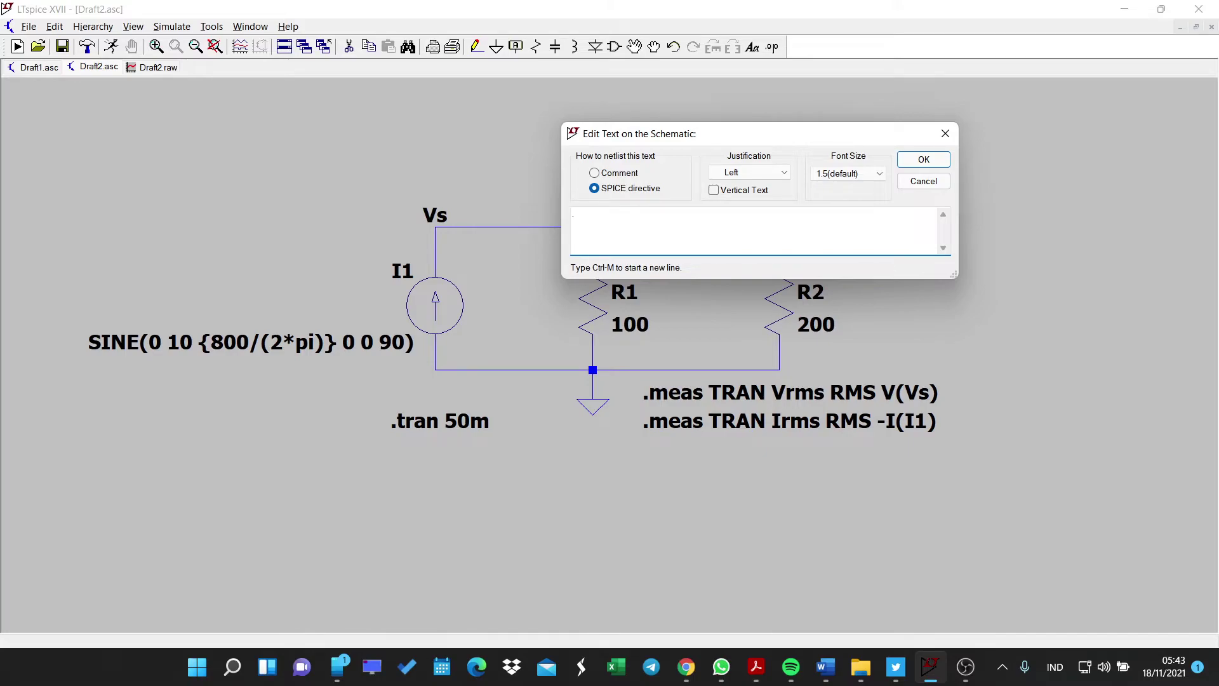
text(.meas TRAN)
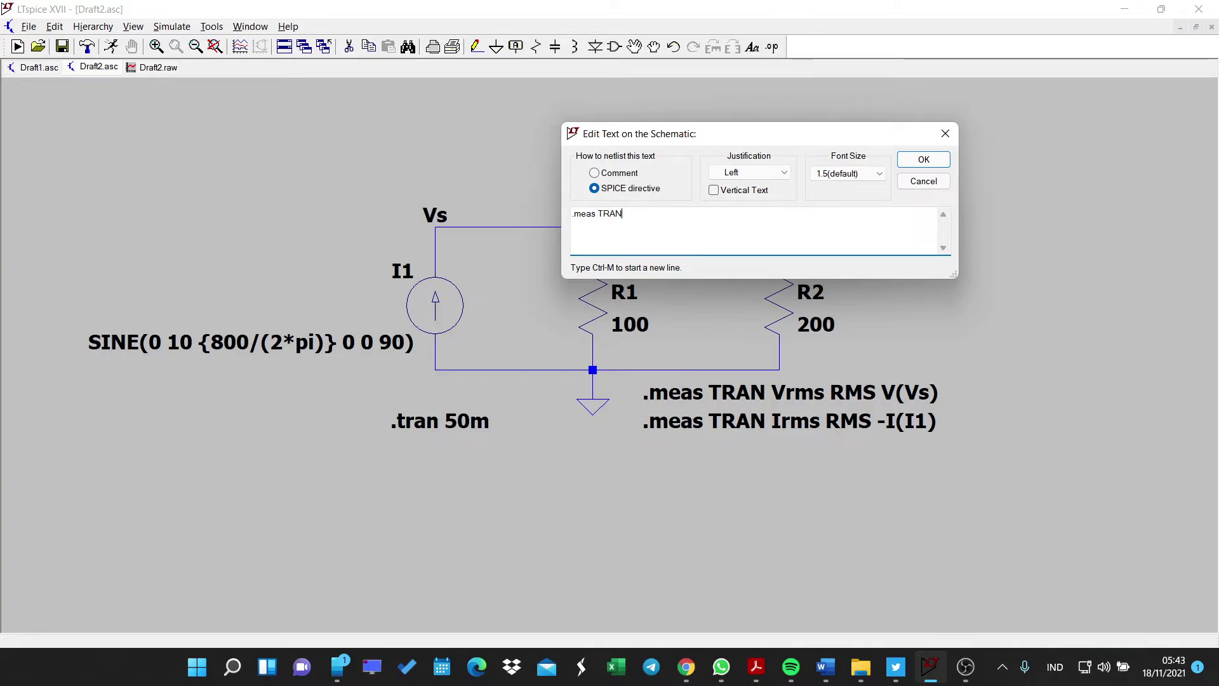
text( t1 trig)
text(V(VS)
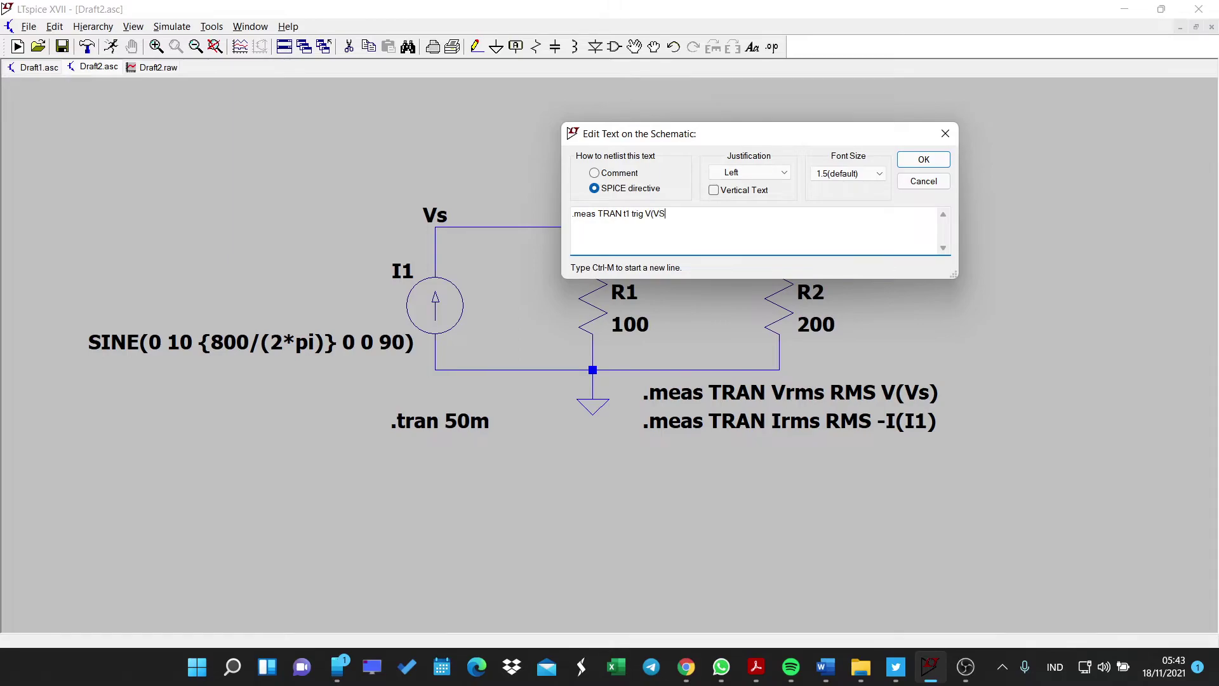
key(BackSpace)
text(s)=0 rise 3)
- Copy the full text of the t1 directive and place the directive directly below the Irms directive
key(shift+Left)
key(shift+Left)
key(shift+Left)
key(shift+Left)
key(shift+Left)
key(shift+Left)
key(shift+Left)
key(shift+Left)
key(shift+Left)
key(shift+Left)
key(shift+Left)
key(shift+Left)
key(shift+Left)
key(shift+Left)
key(shift+Left)
key(shift+Left)
key(shift+Left)
key(shift+Left)
key(shift+Left)
key(shift+Left)
key(shift+Left)
key(shift+Left)
key(shift+Left)
key(shift+Left)
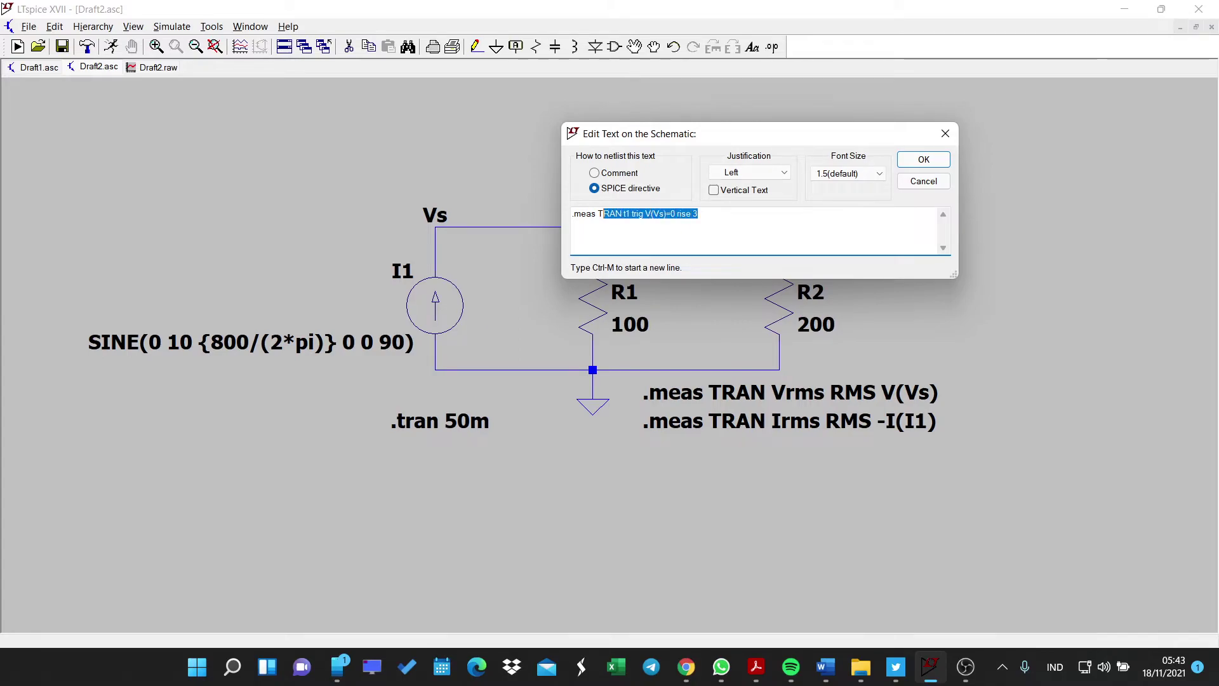
key(shift+Left)
key(ctrl+c)
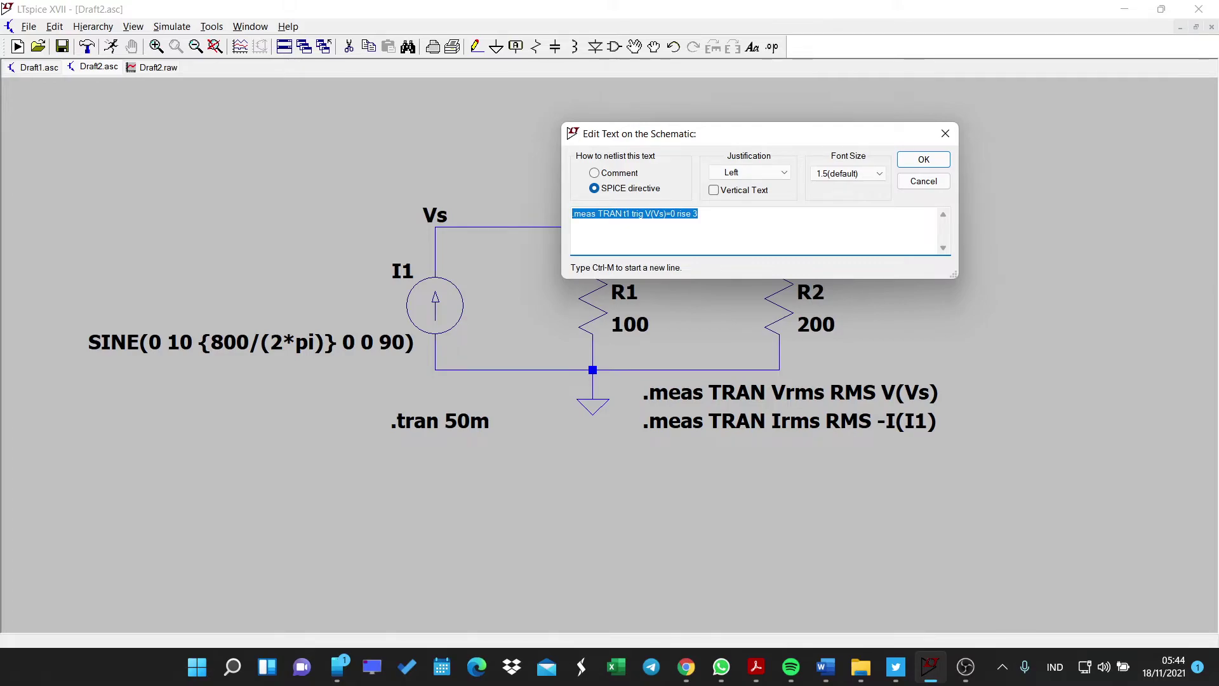
click(753, 216)
key(Return)
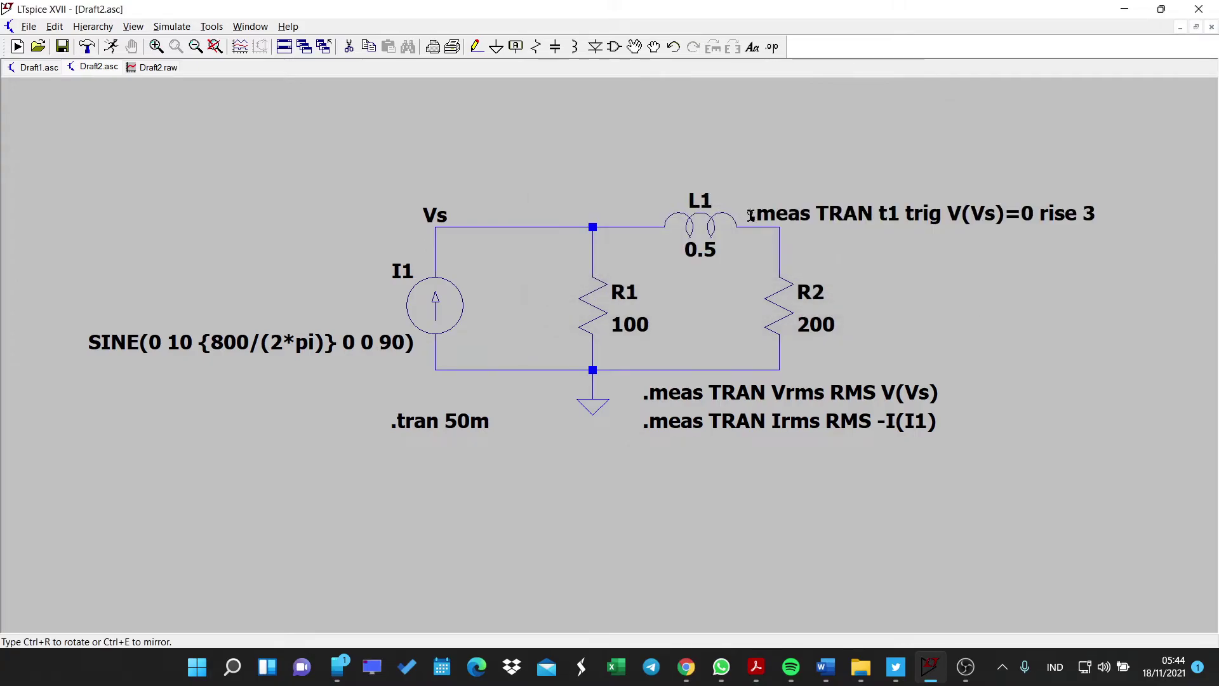
click(644, 446)
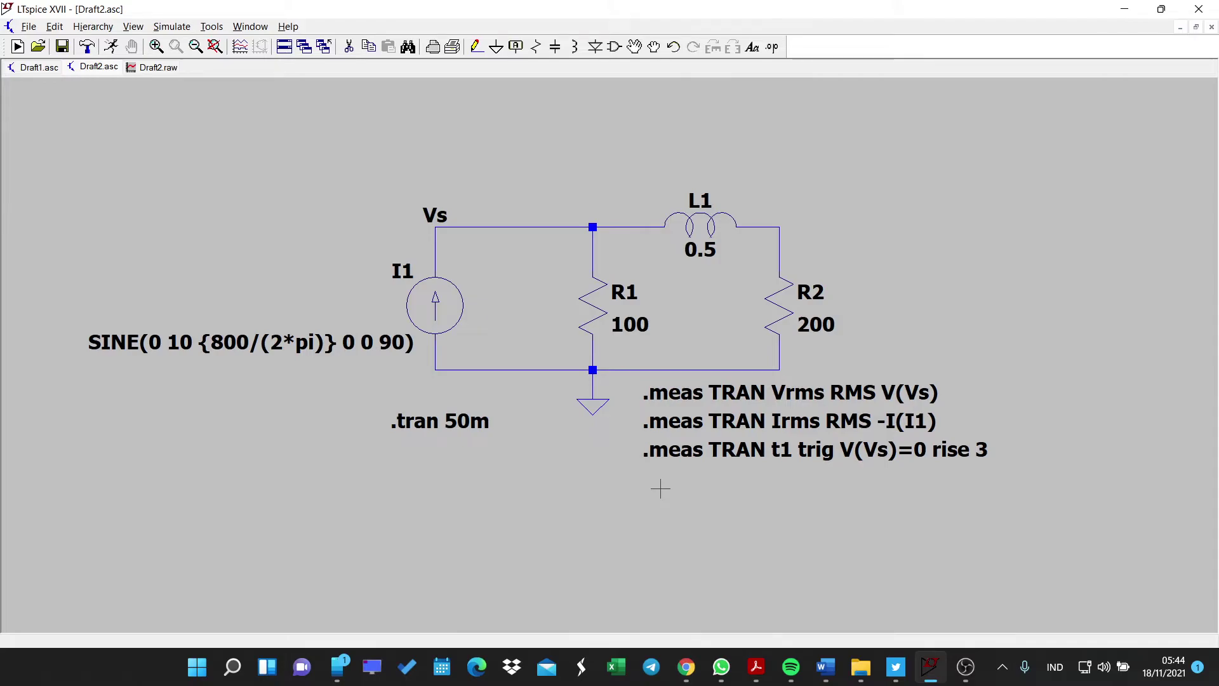
- Open a new SPICE directive, paste the copied t1 text into it and move its dialog clear of the existing directives
key(s)
drag(737, 133, 467, 142)
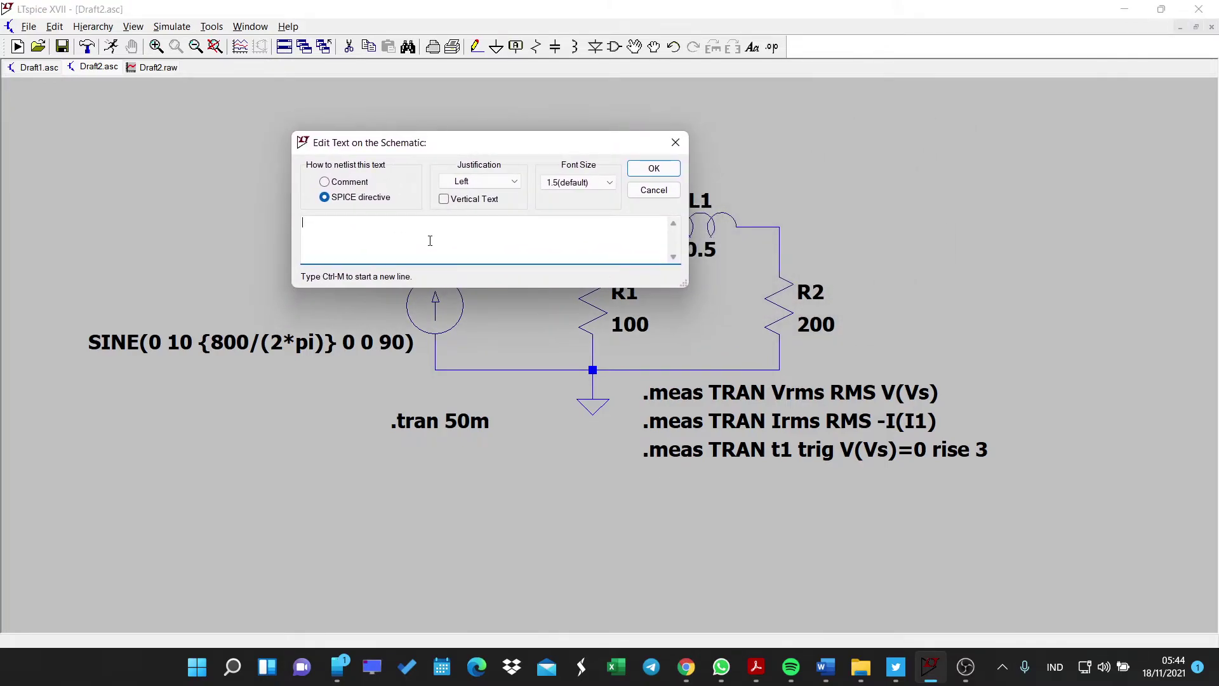
key(ctrl+v)
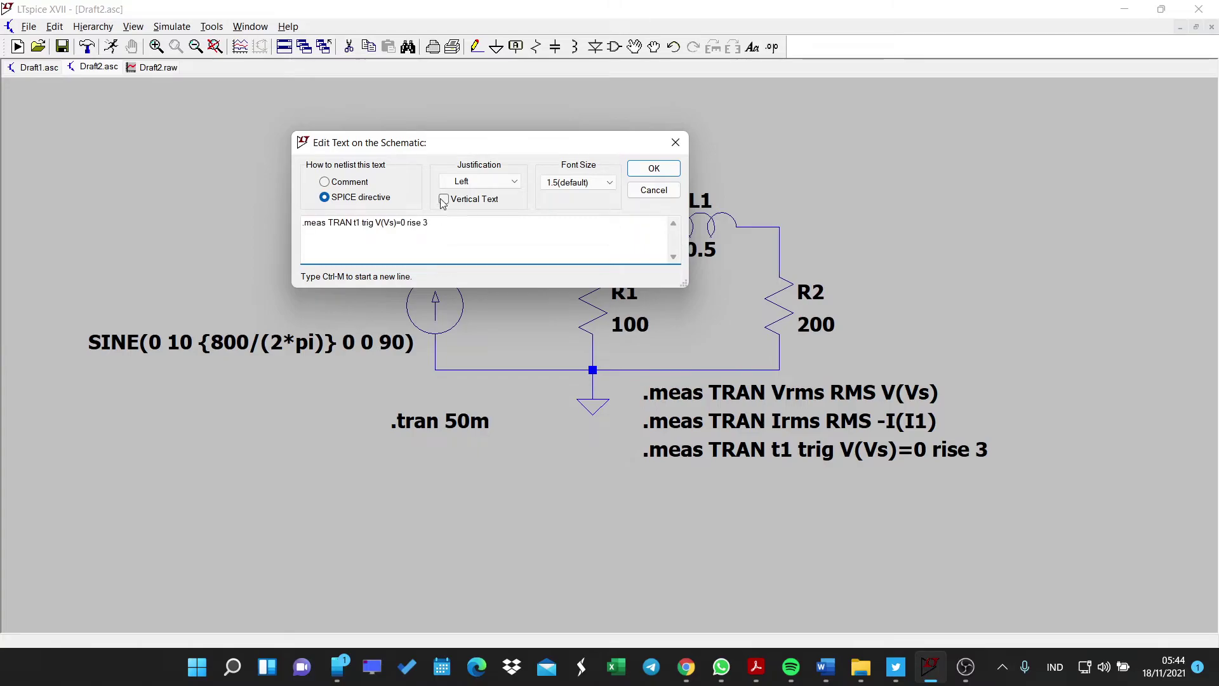
drag(477, 146, 526, 177)
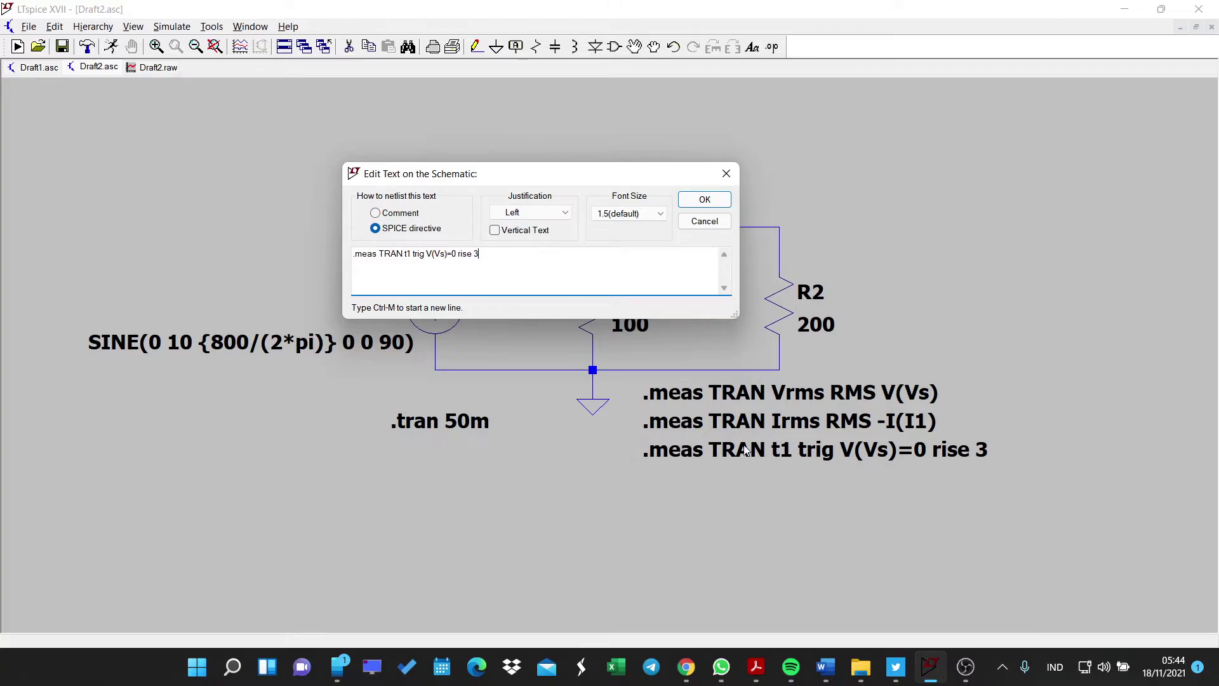
drag(565, 182, 503, 205)
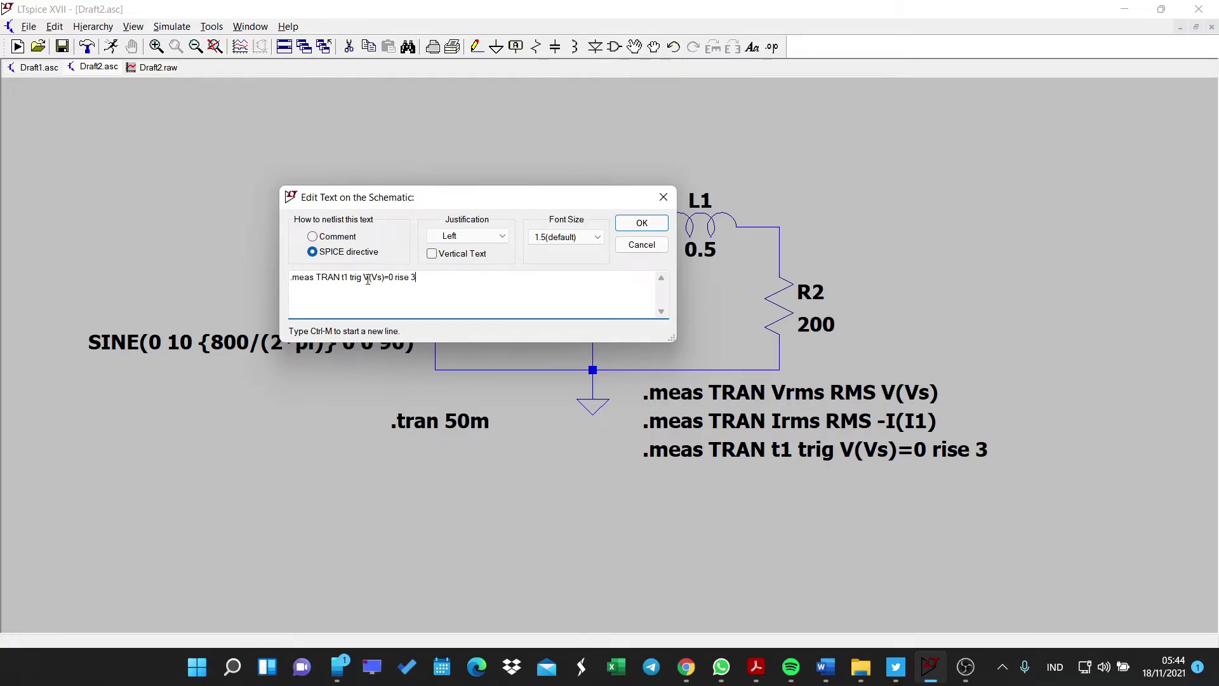
- Change the pasted directive to .meas TRAN t2 trig -I(I1)=0 rise 3 and place it below the t1 directive
key(BackSpace)
text(-I)
key(BackSpace)
text(I1)
key(BackSpace)
click(366, 277)
click(348, 277)
key(BackSpace)
text(2)
key(Return)
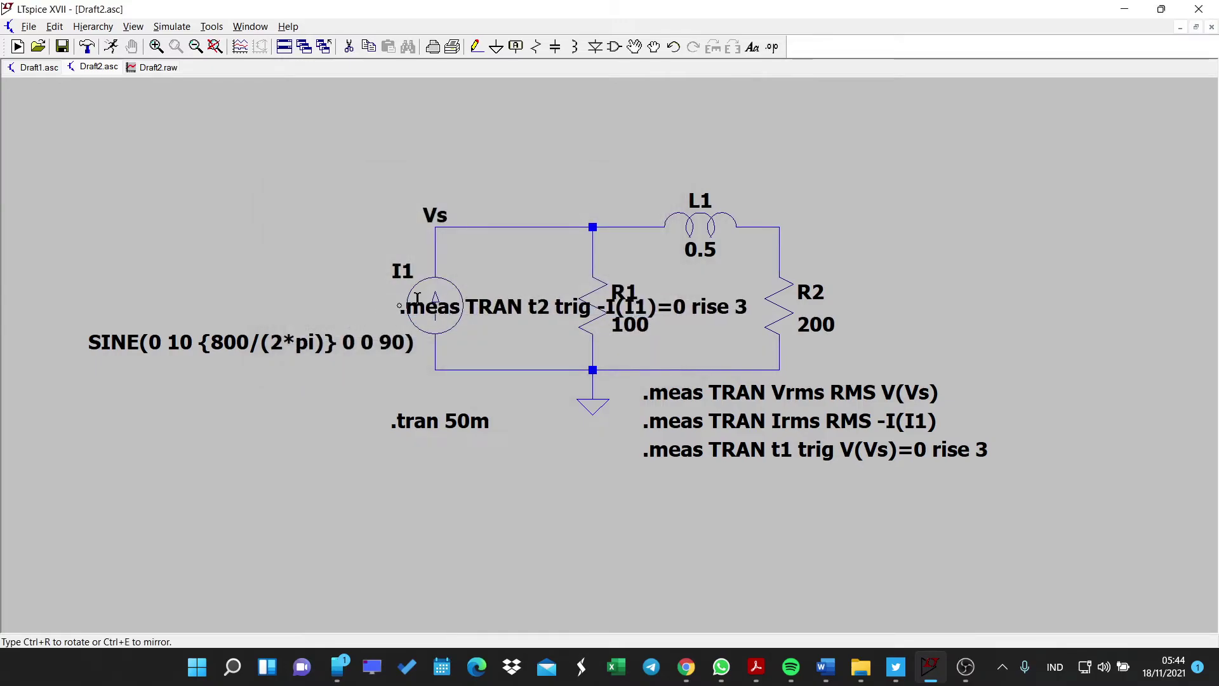
click(641, 478)
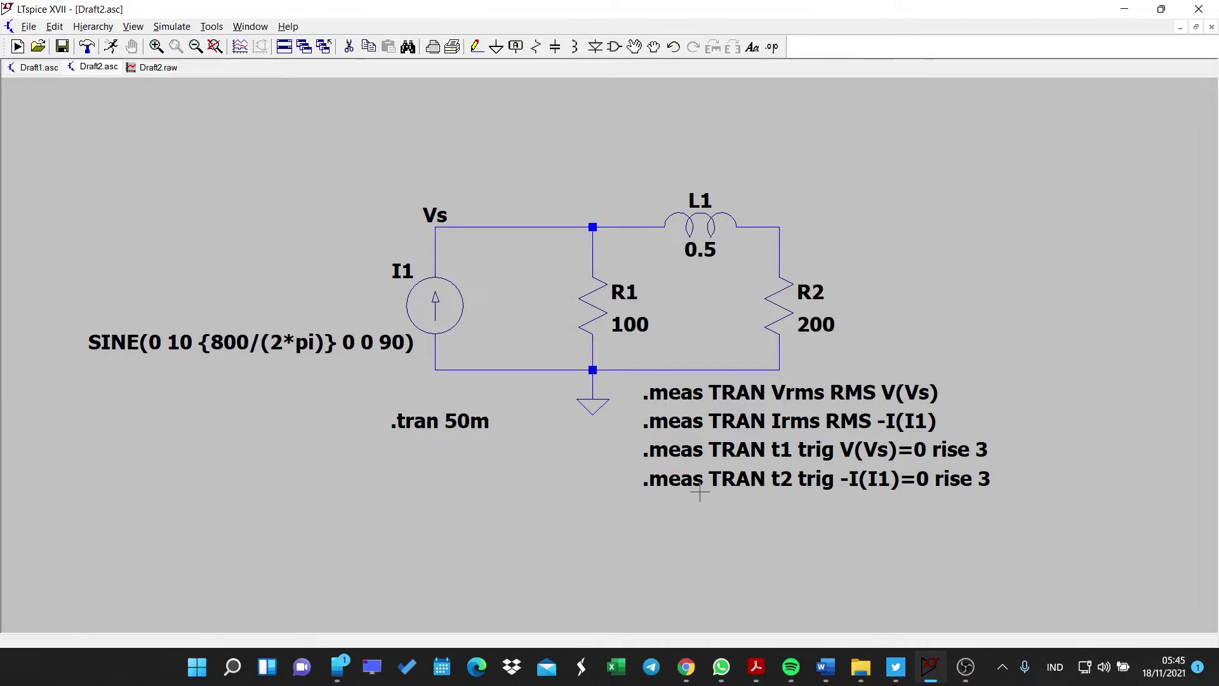
- Add the SPICE directive .meas phasa param (t2-t1)*360*{800/(2*pi)} and place it directly below the t2 directive
key(s)
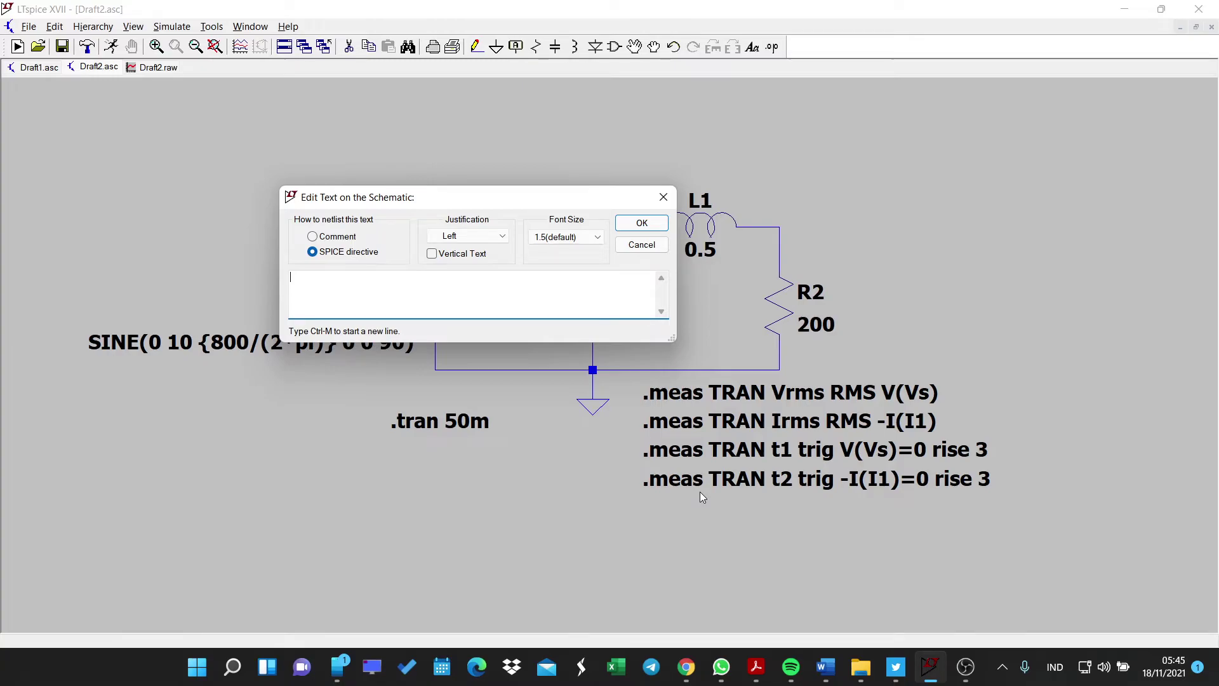
text(.meas phasa param (t2-t1)
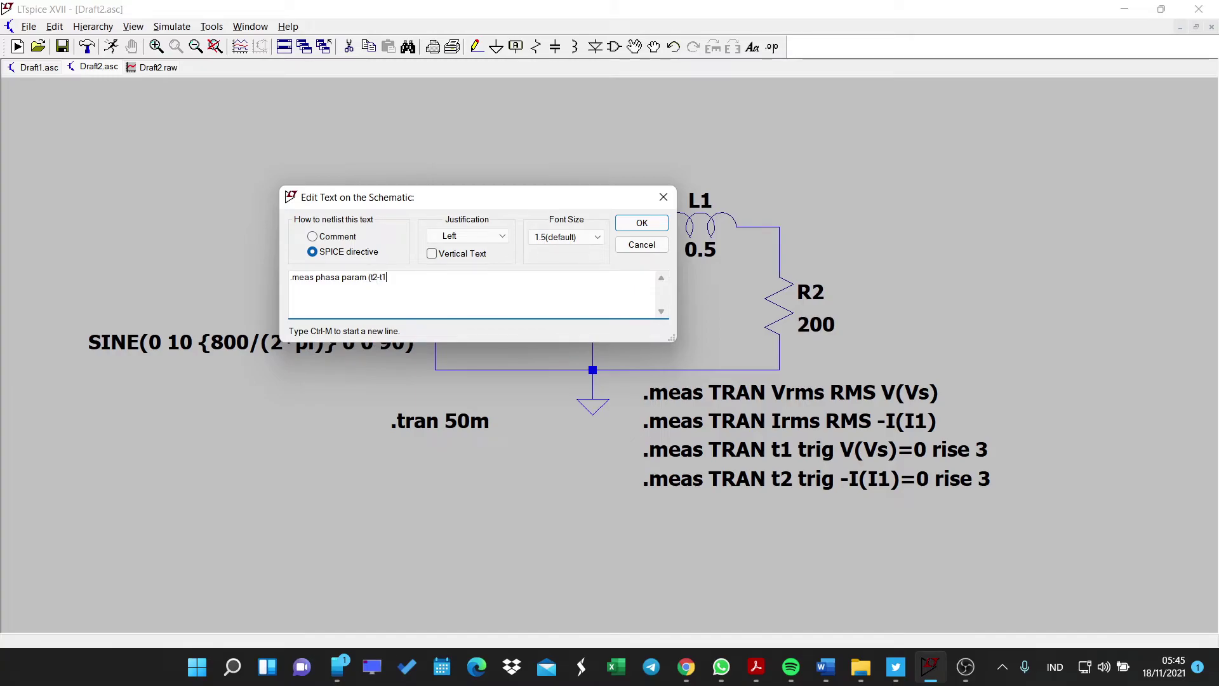
text()*36)
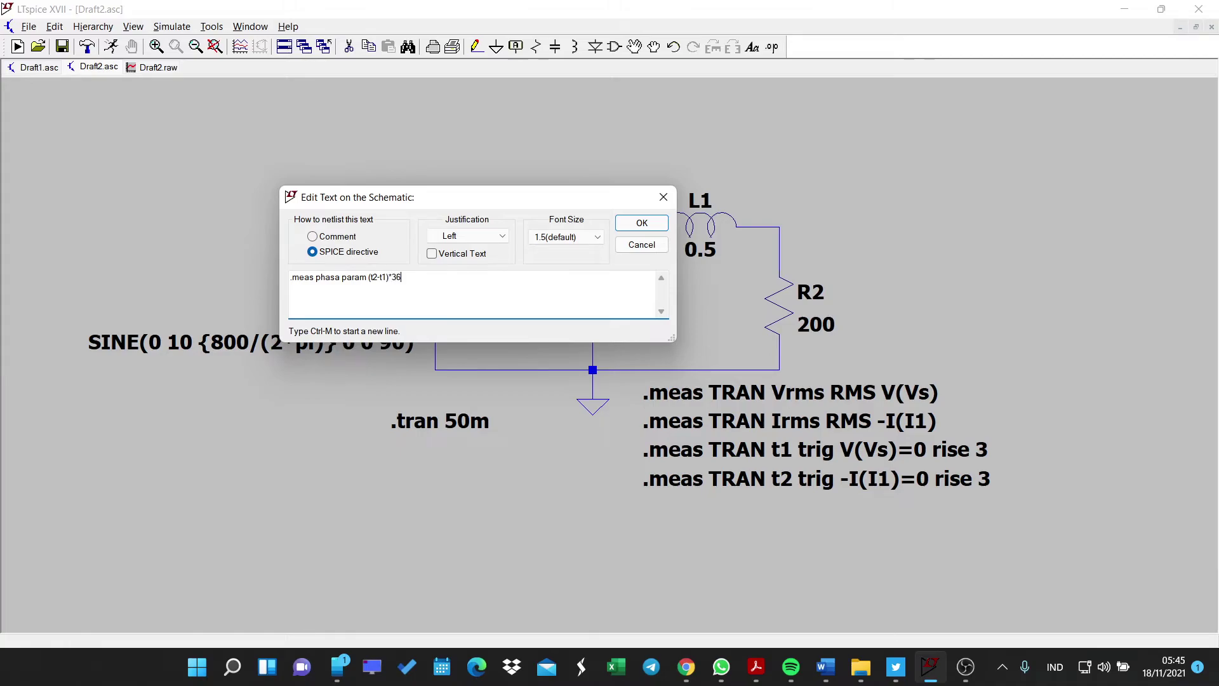
text(0*()
drag(518, 186, 668, 134)
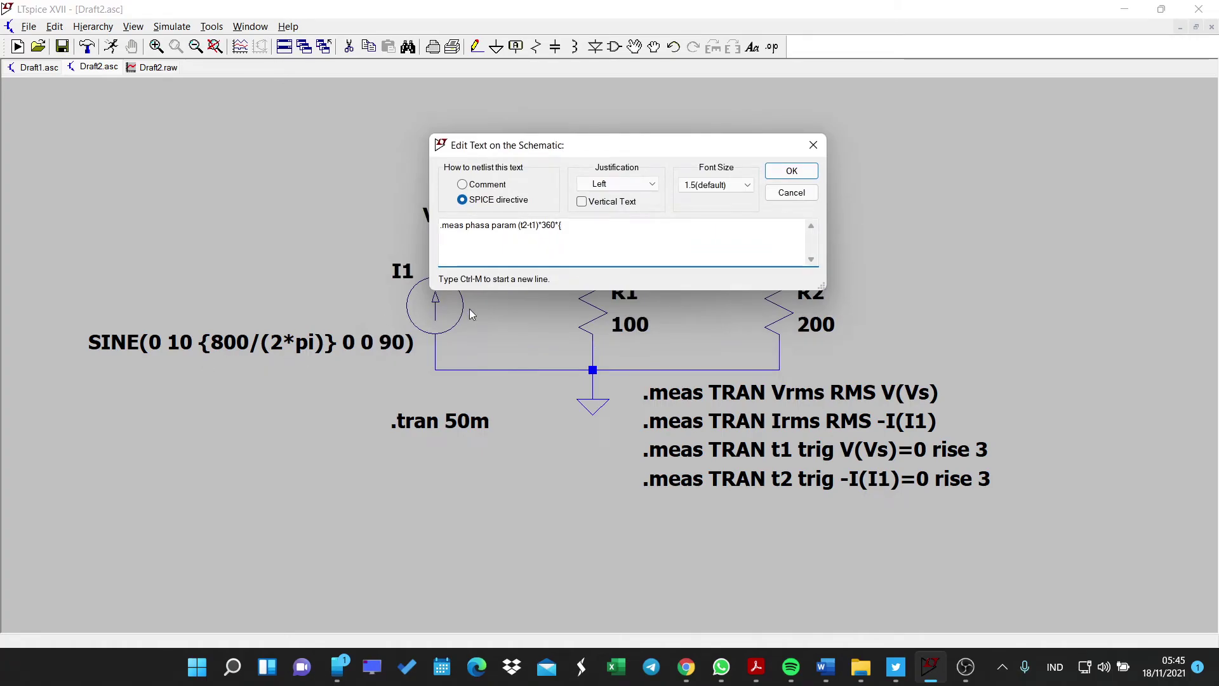
text(800/(2*pi)
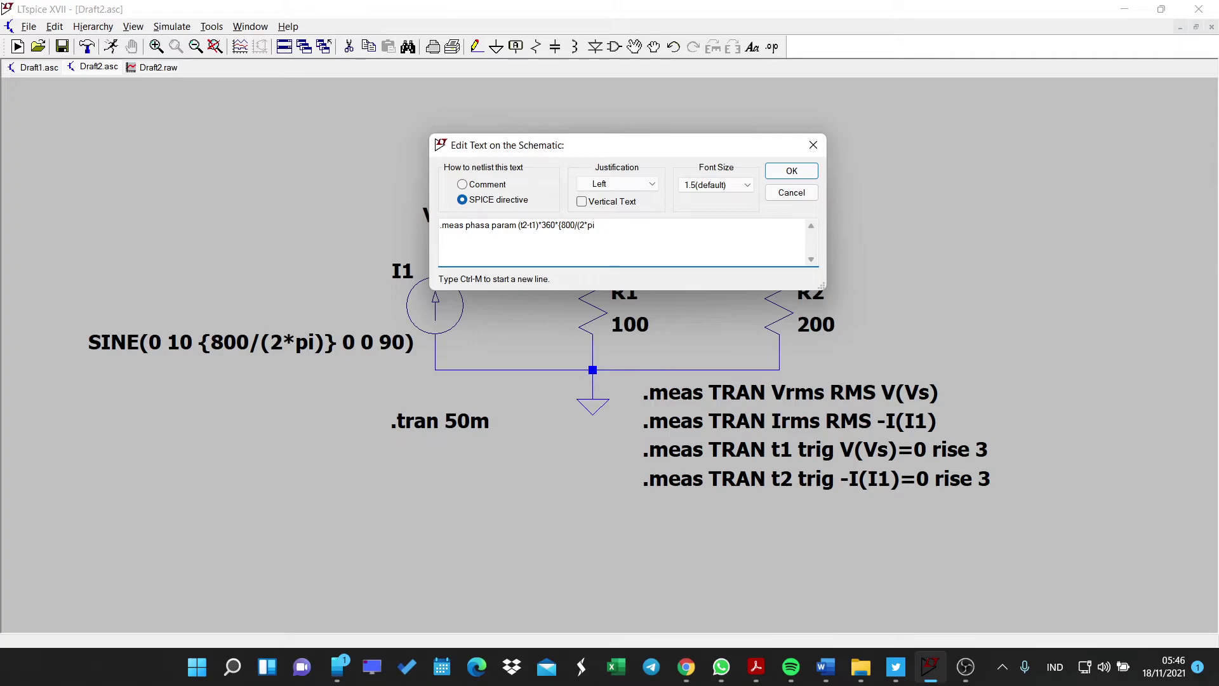
text()})
key(Return)
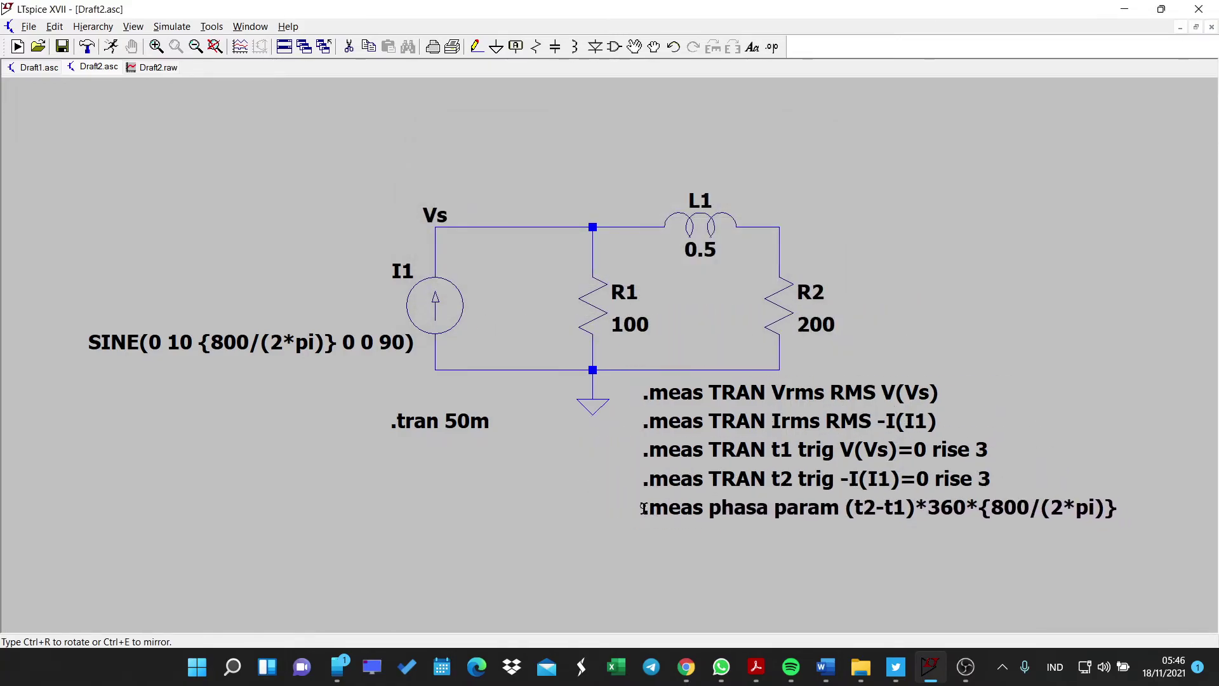
click(642, 508)
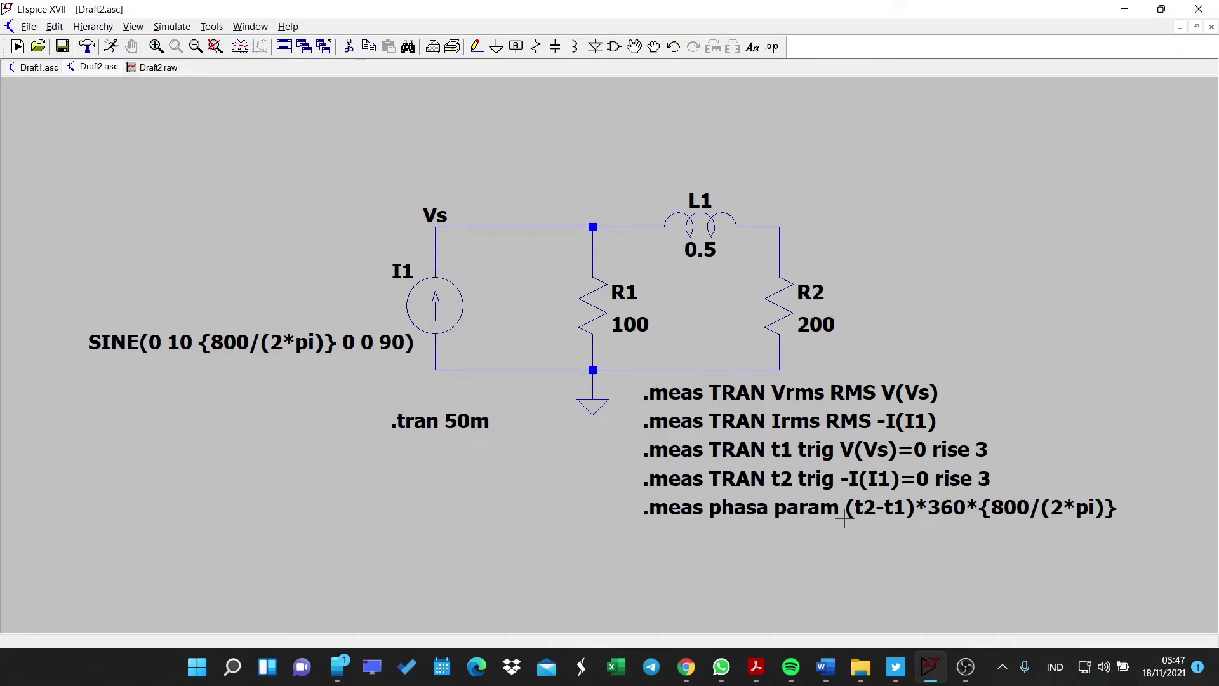
- Consult the power formulas in Word, and in LTspice add .meas P param Vrms*Irms*cos(phasa) directly below the phasa directive
key(alt+Tab)
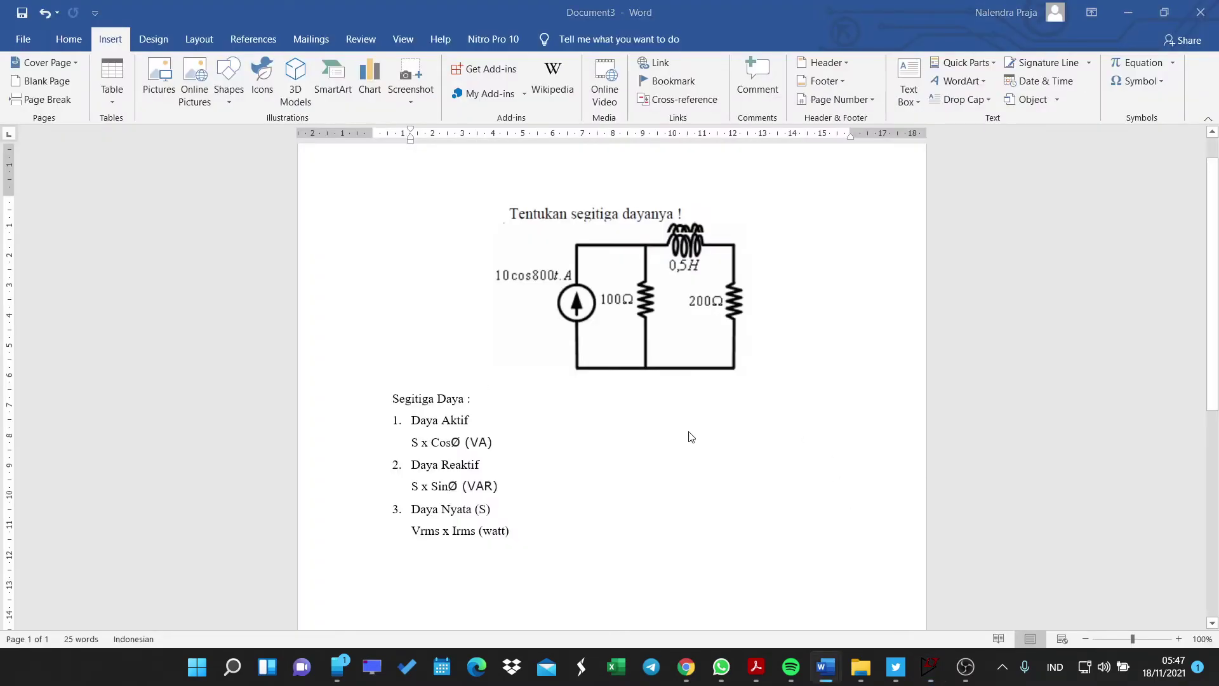
key(alt+Tab)
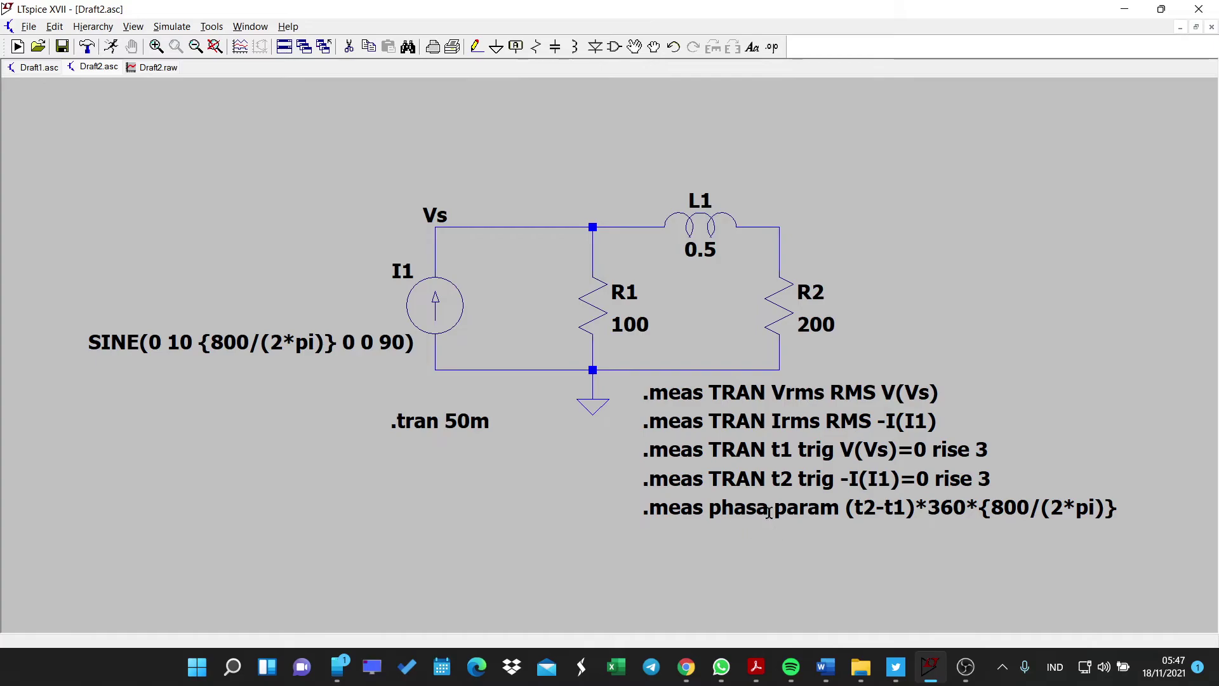
key(alt+Tab)
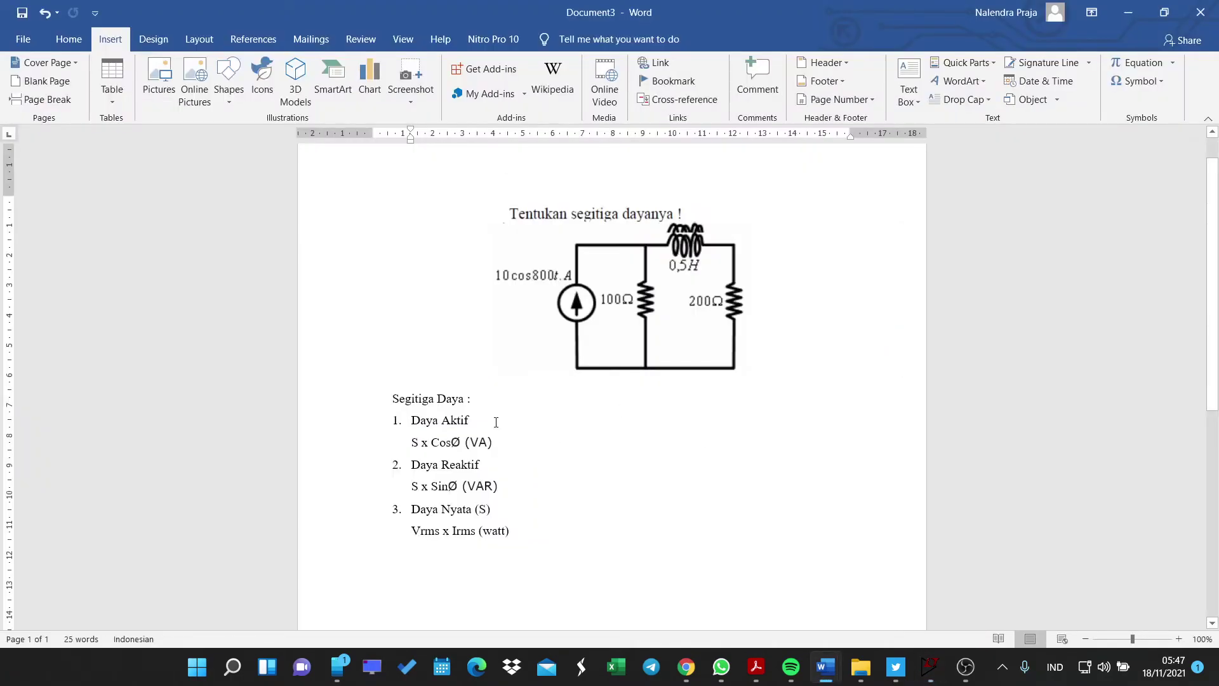
key(alt+Tab)
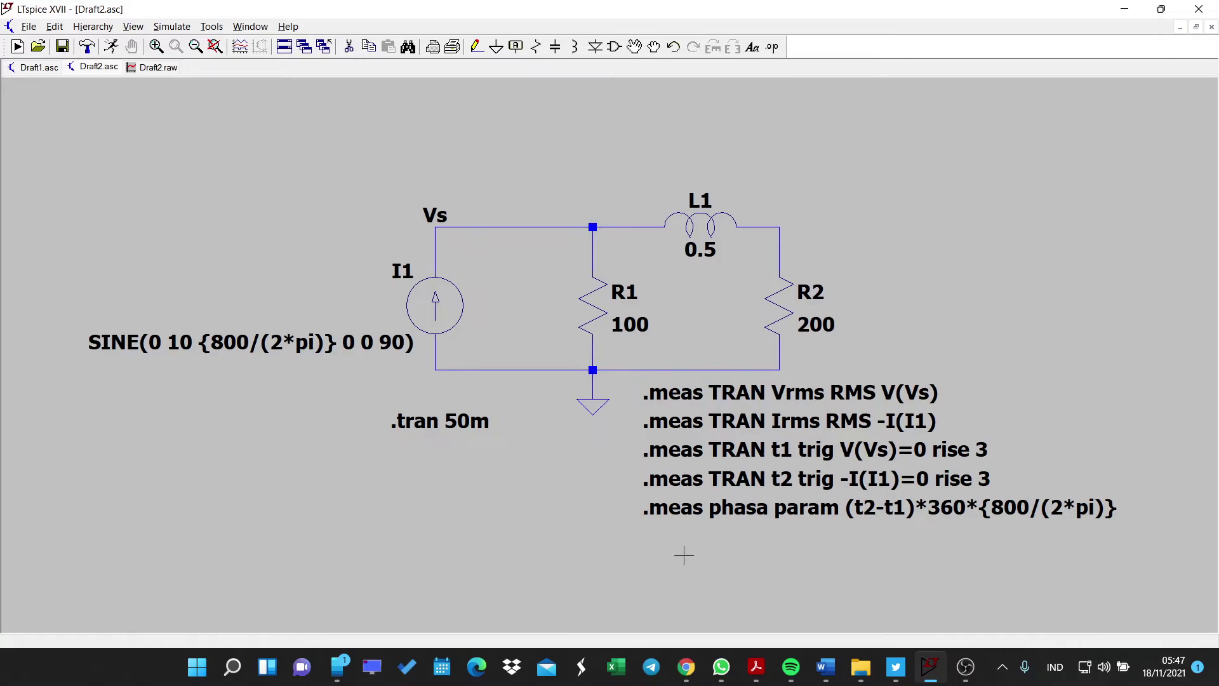
key(s)
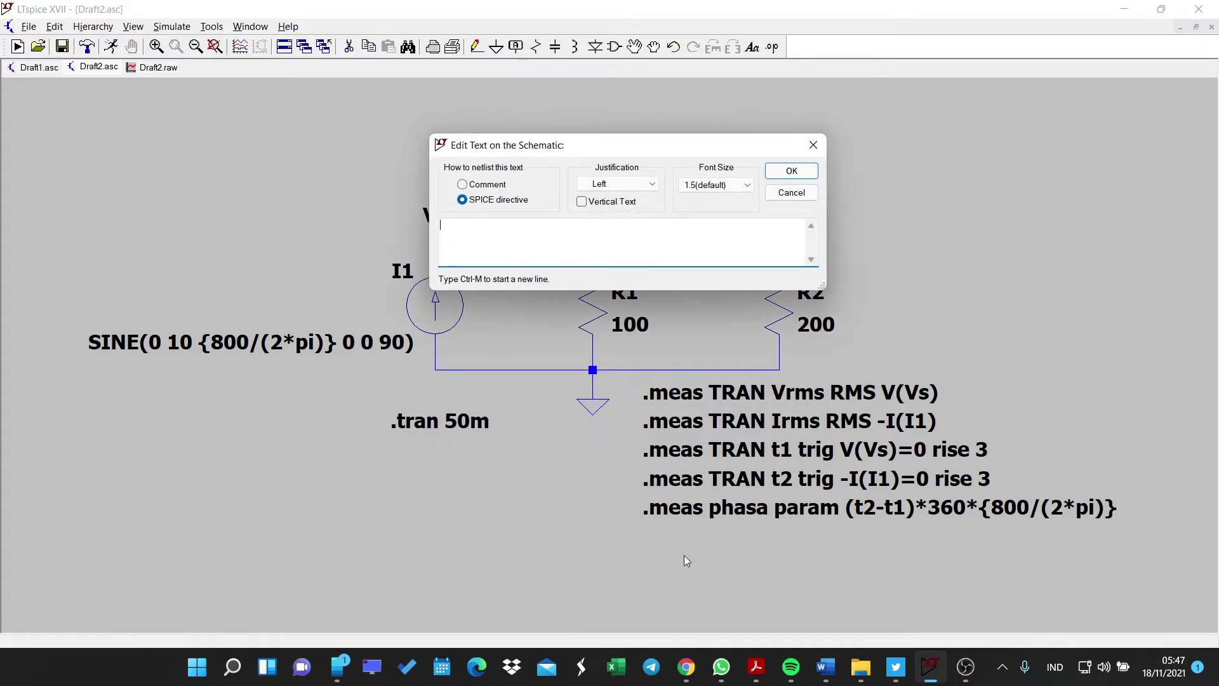
text(.meas)
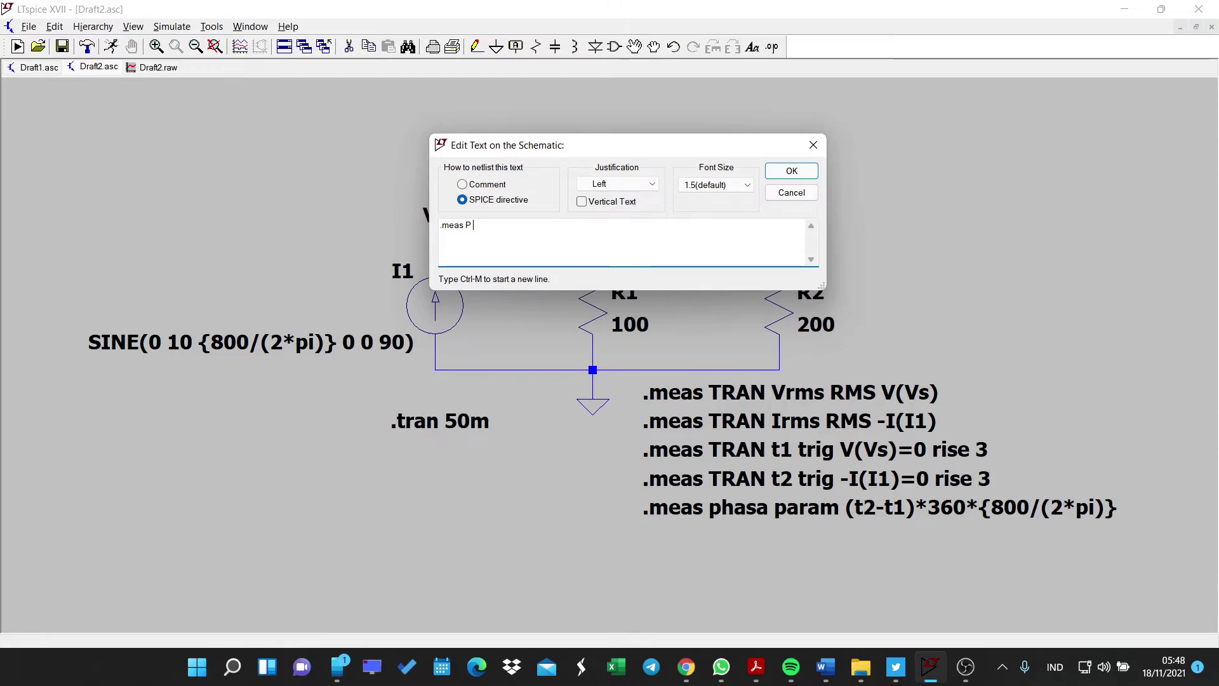
text(param )
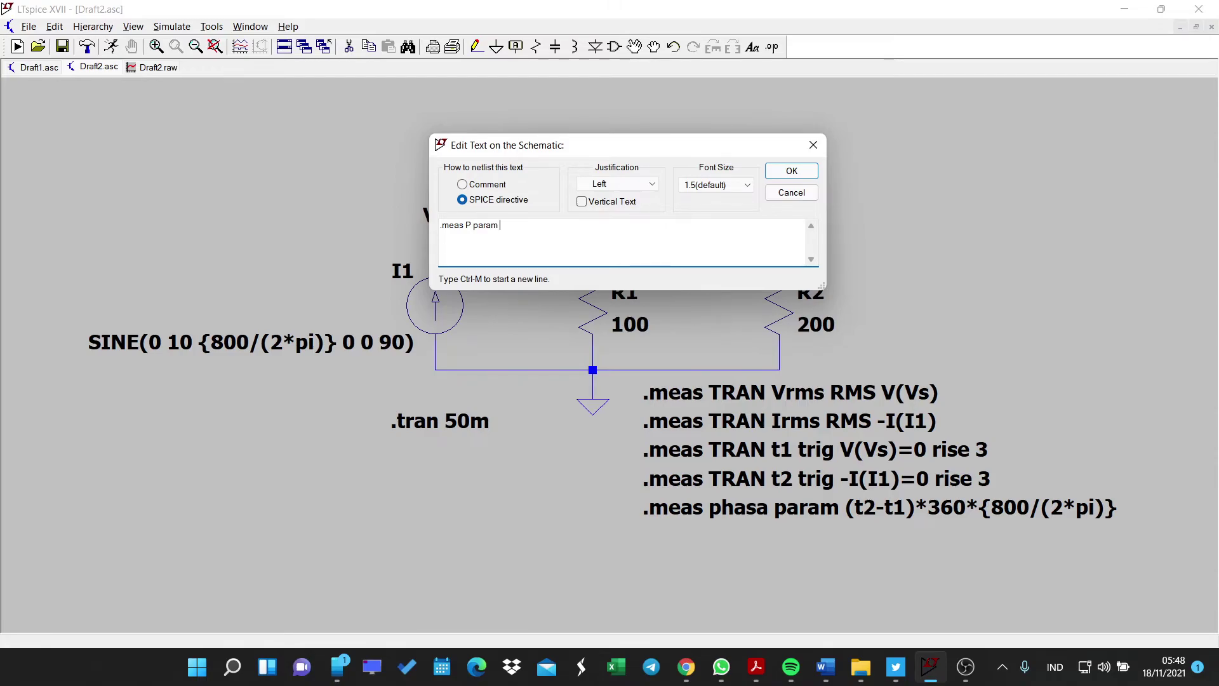
text(Vrms*Irms*cos(phasa)
click(791, 171)
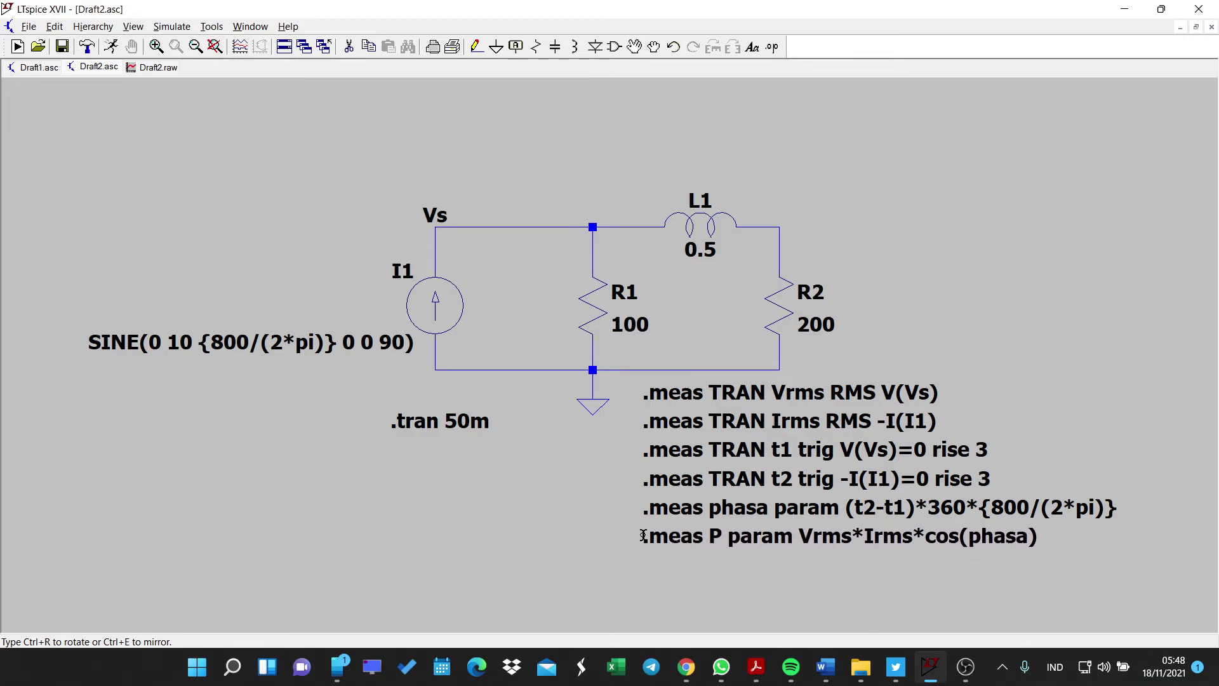
click(644, 536)
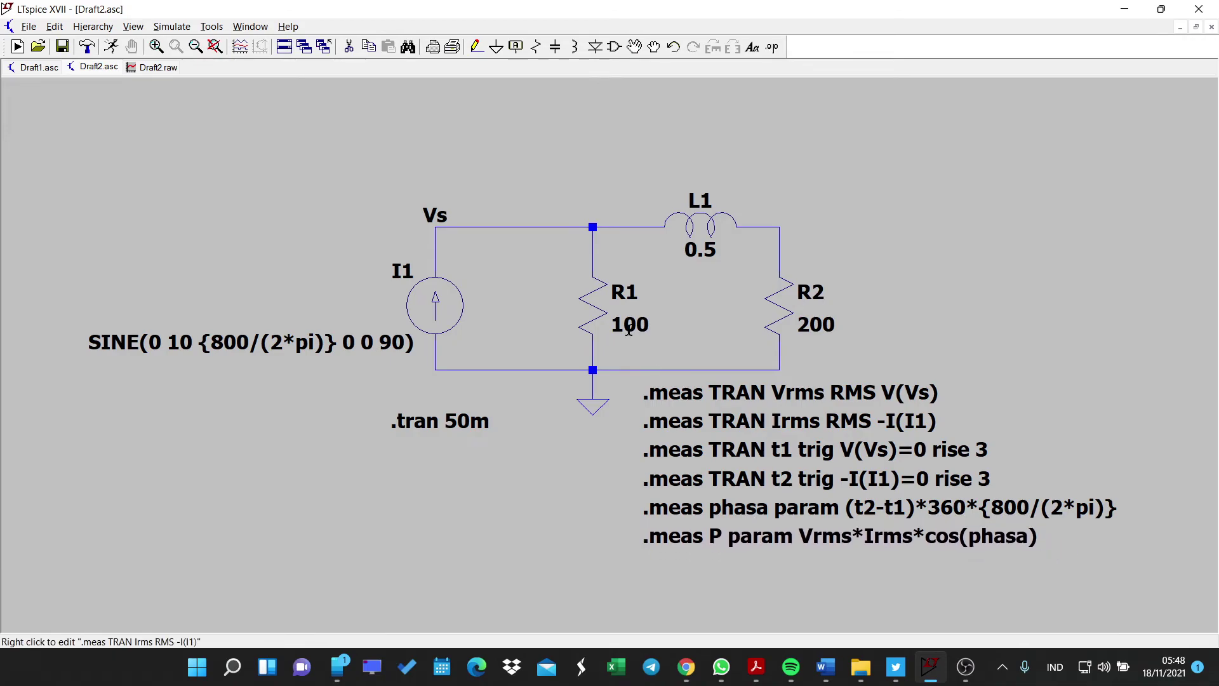
click(129, 28)
click(166, 222)
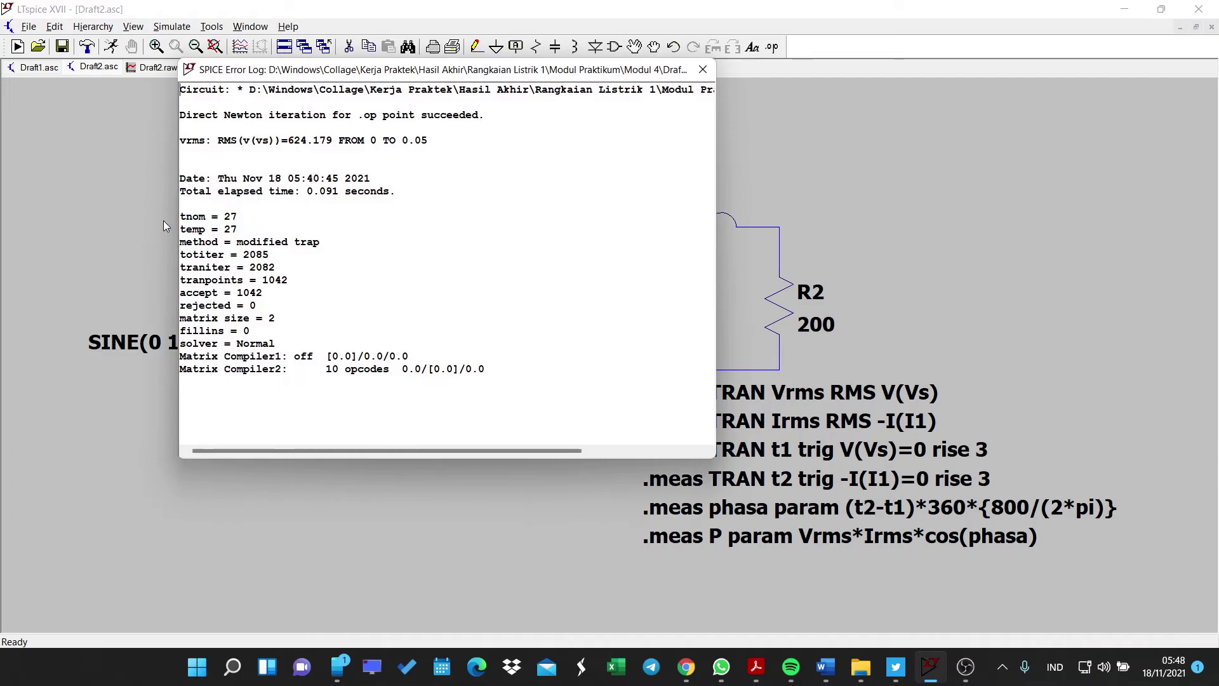
click(703, 70)
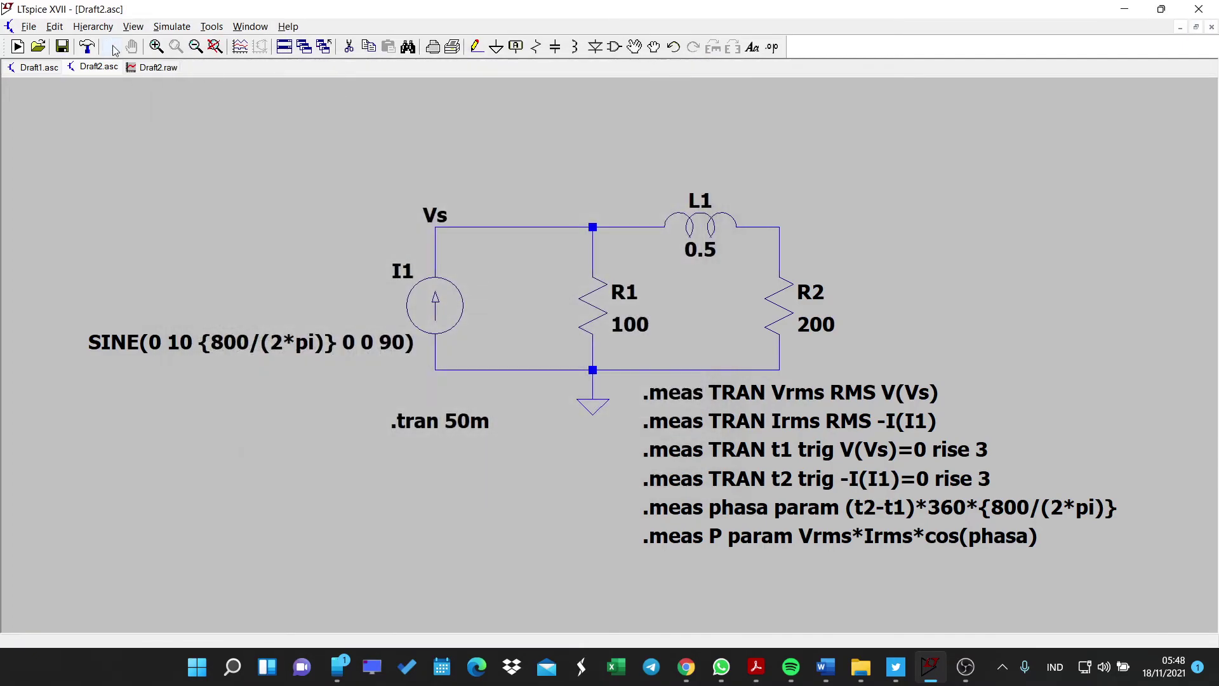
- Run the simulation, maximize the Draft2.asc schematic and open the SPICE error log clear of the measurement directives
click(111, 48)
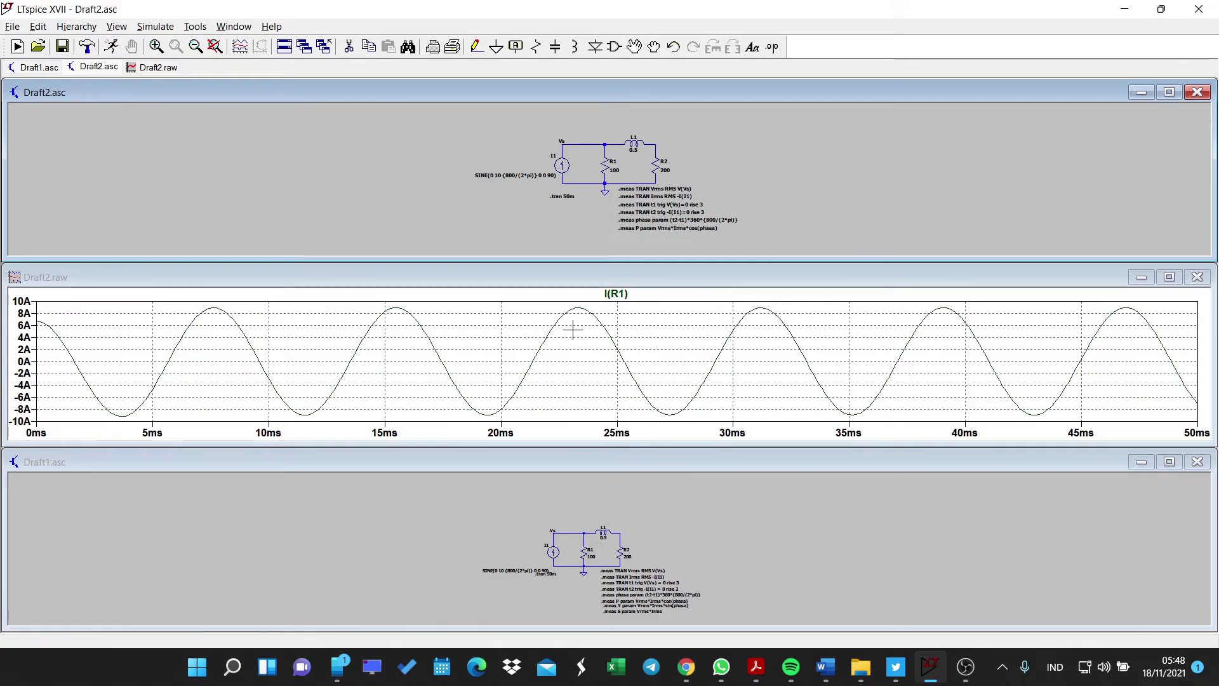
click(1169, 93)
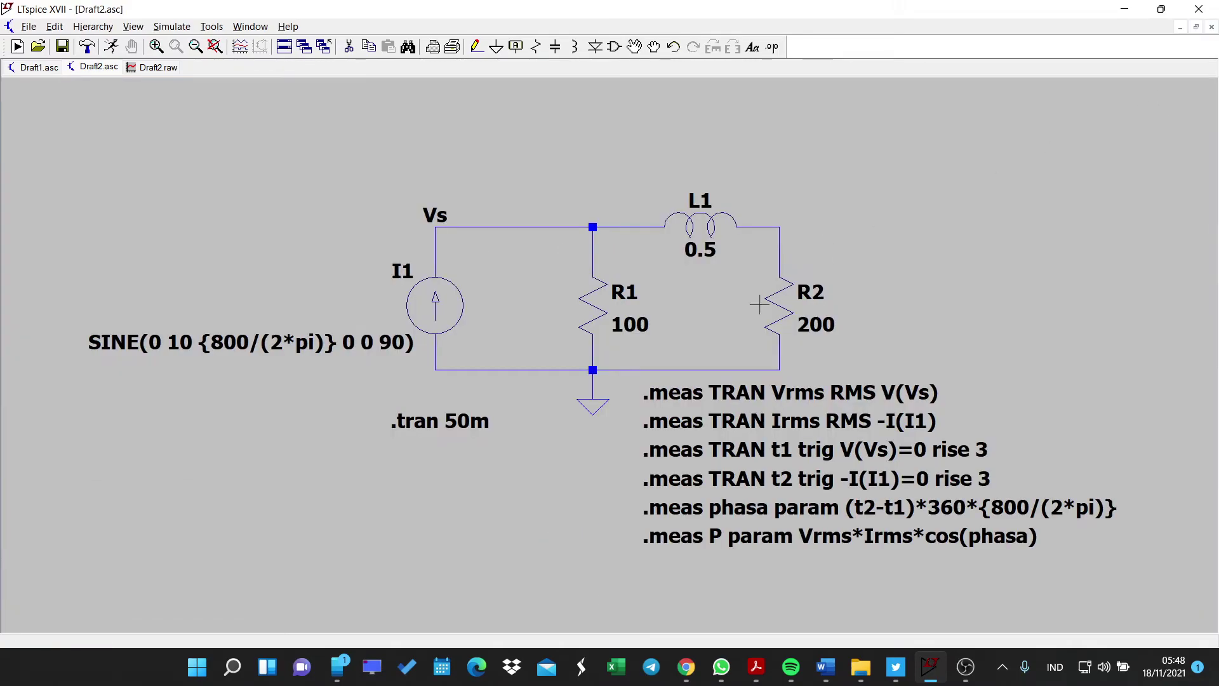
click(134, 25)
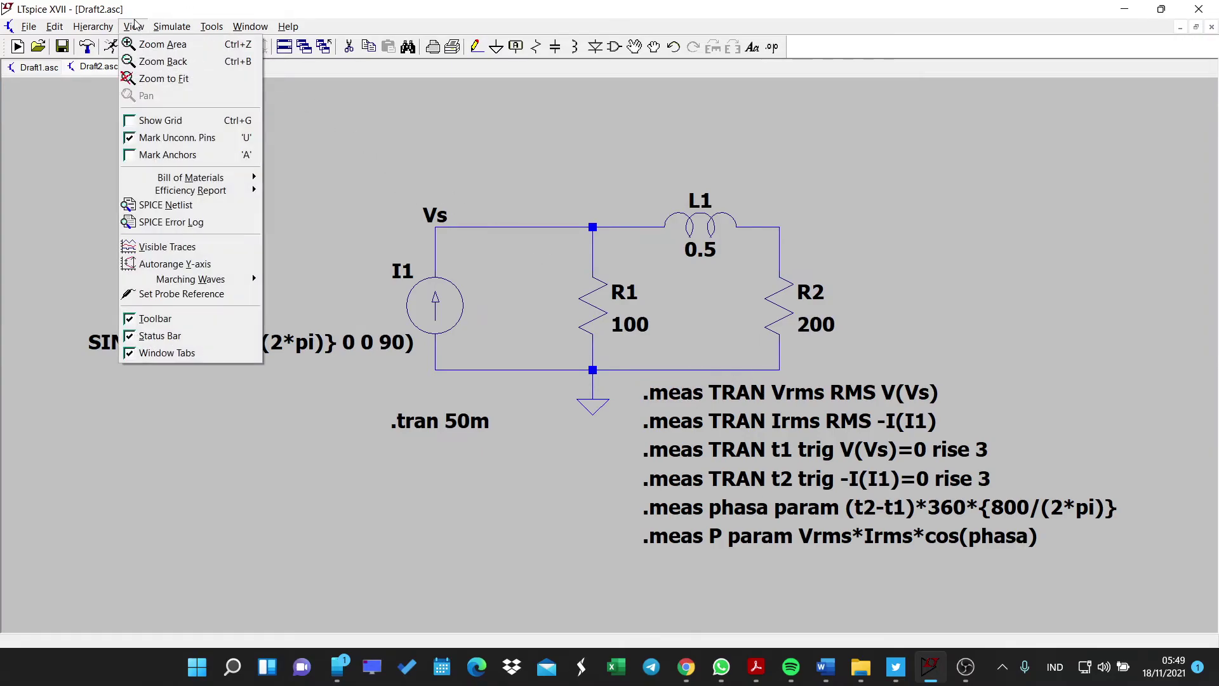
click(189, 223)
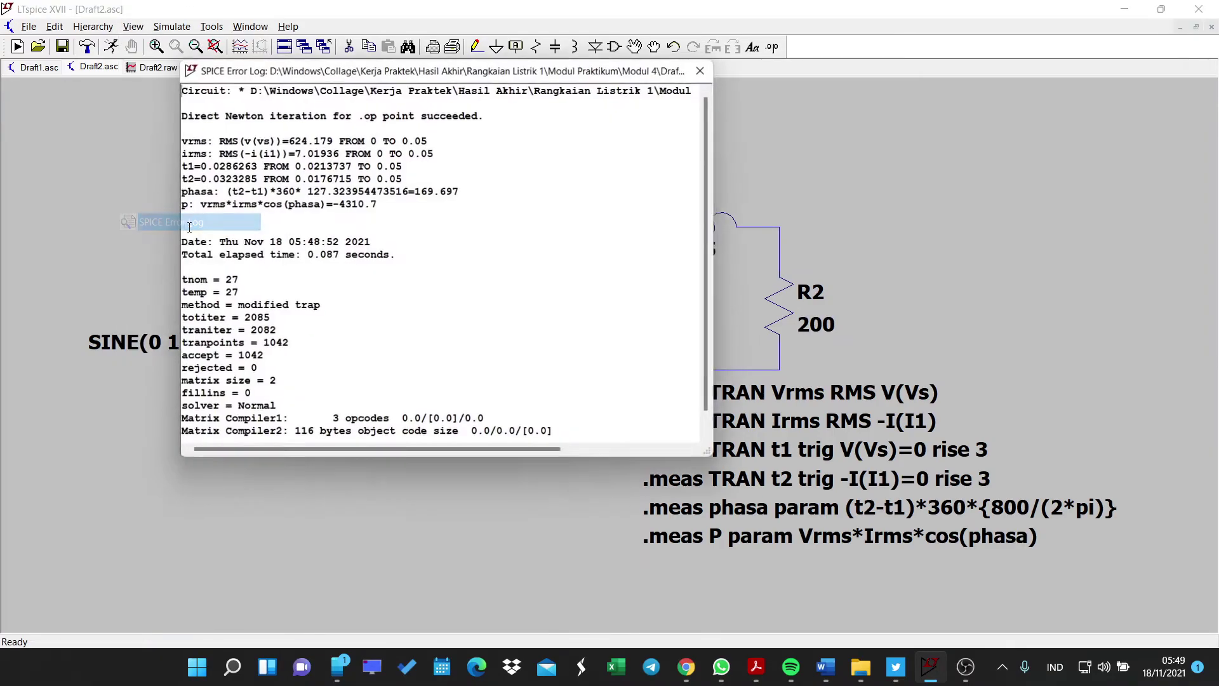
drag(379, 75, 324, 105)
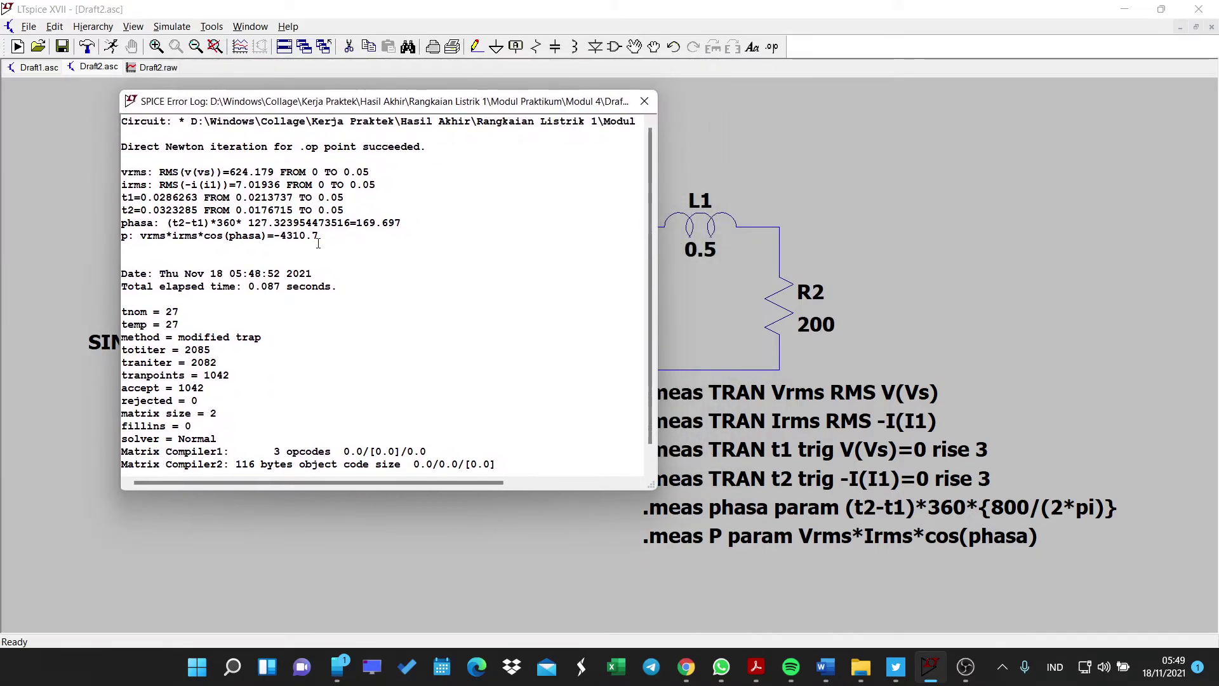
- Examine the vrms, irms, t1 and t2 measurement results in the SPICE error log
drag(322, 236, 279, 238)
key(Right)
drag(314, 102, 302, 78)
drag(229, 148, 259, 148)
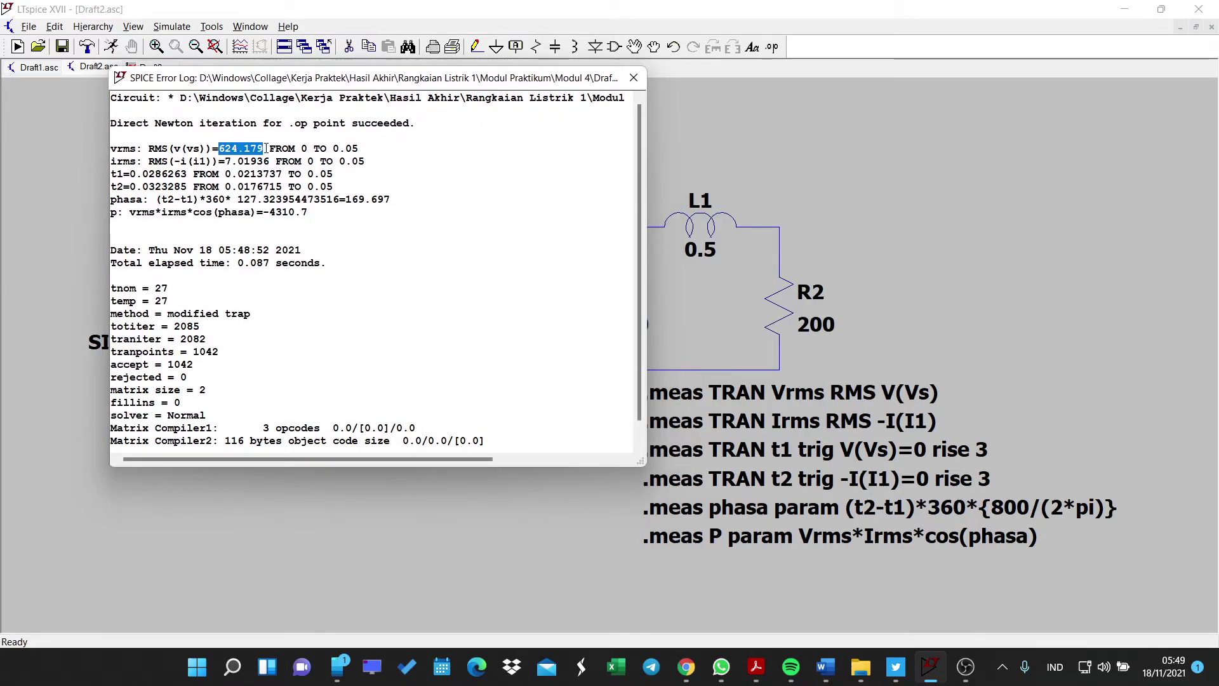
click(247, 161)
drag(226, 161, 267, 161)
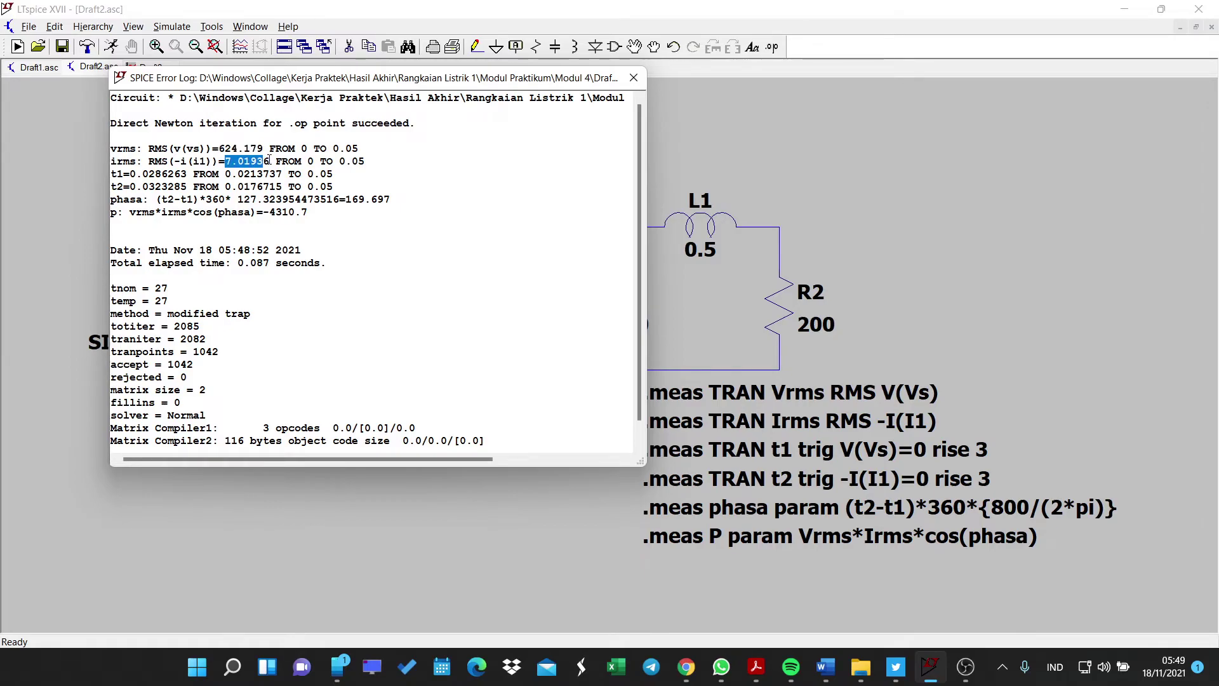
click(257, 187)
drag(213, 176, 258, 187)
click(265, 174)
double_click(227, 186)
- Examine the phasa calculation and the active power P result in the SPICE error log
click(241, 198)
drag(239, 199, 392, 204)
click(354, 212)
click(303, 213)
drag(315, 212, 263, 212)
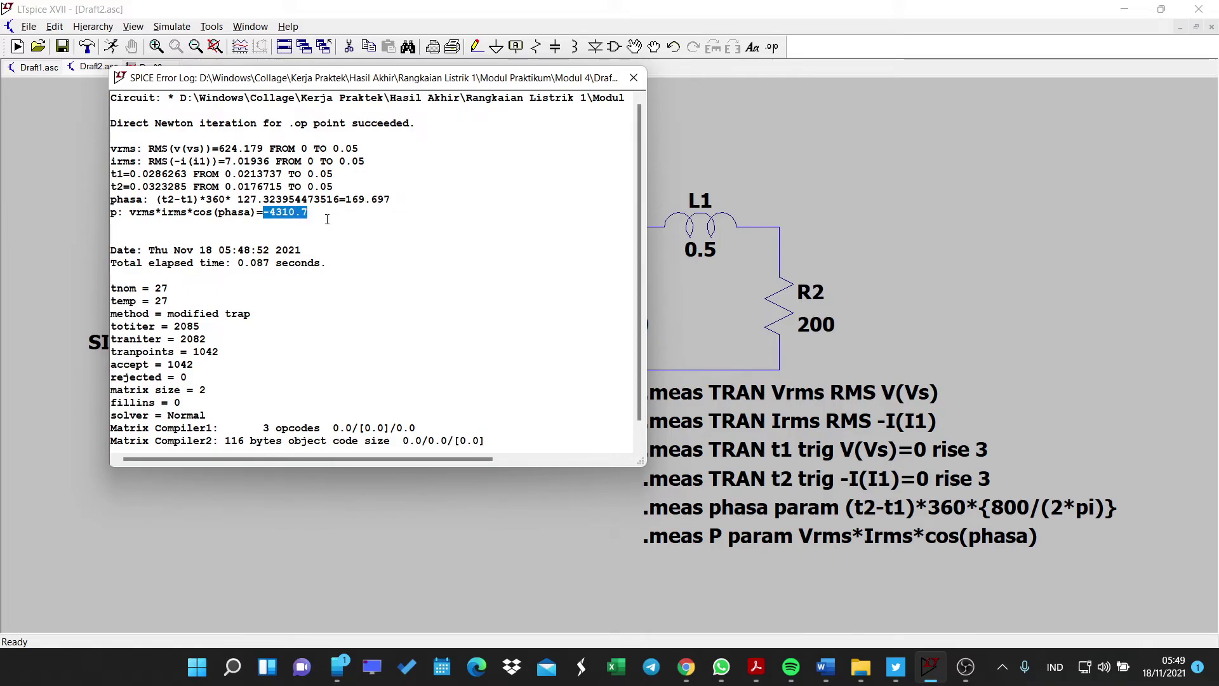
click(260, 218)
drag(266, 212, 314, 213)
click(315, 213)
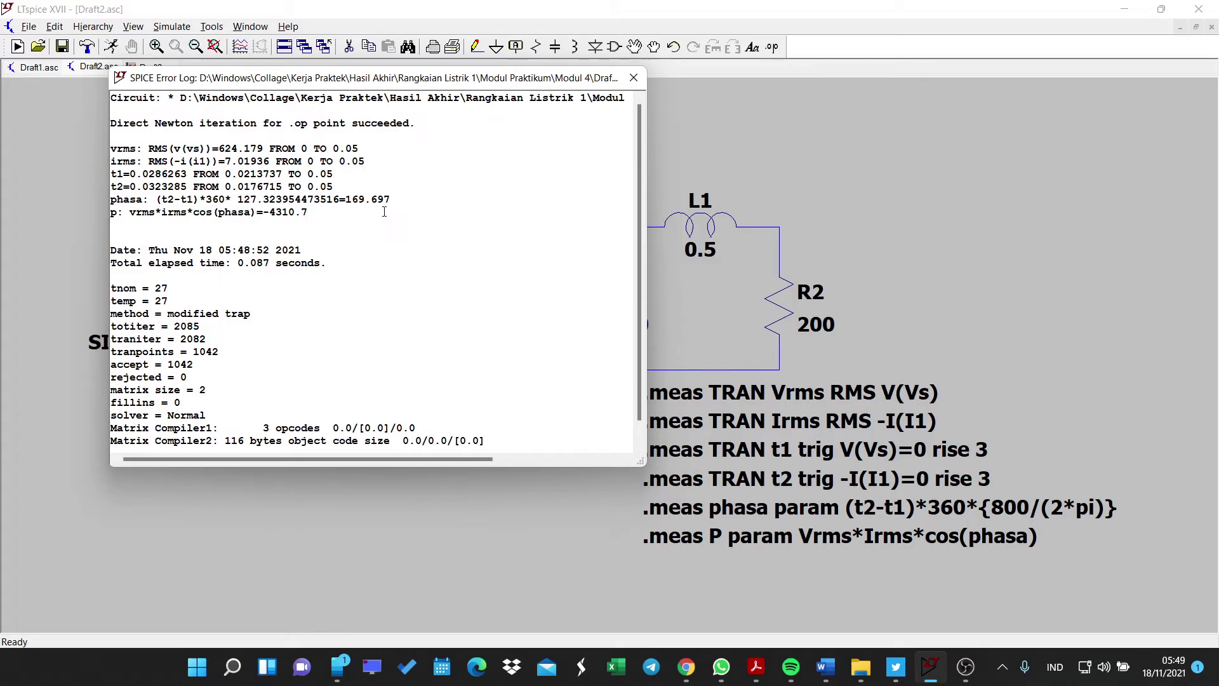
- Review the Daya Reaktif and Daya Nyata formulas in Word, and return to LTspice to close the SPICE error log
key(alt+Tab)
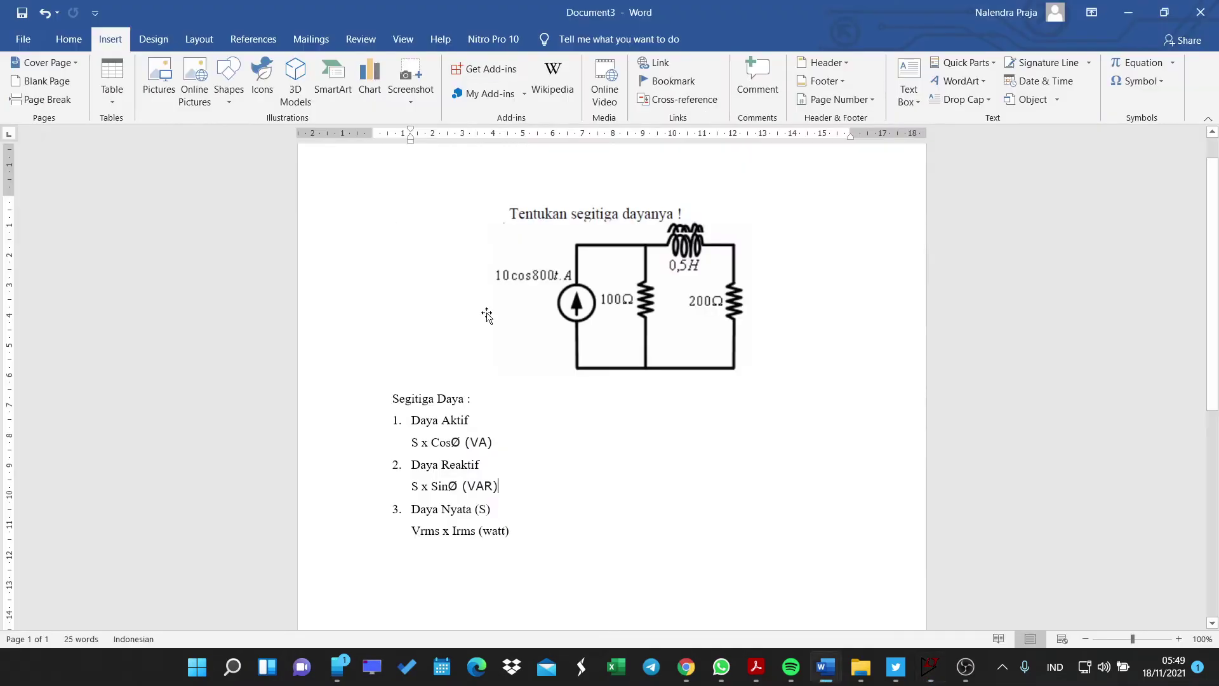
click(484, 469)
key(alt+Tab)
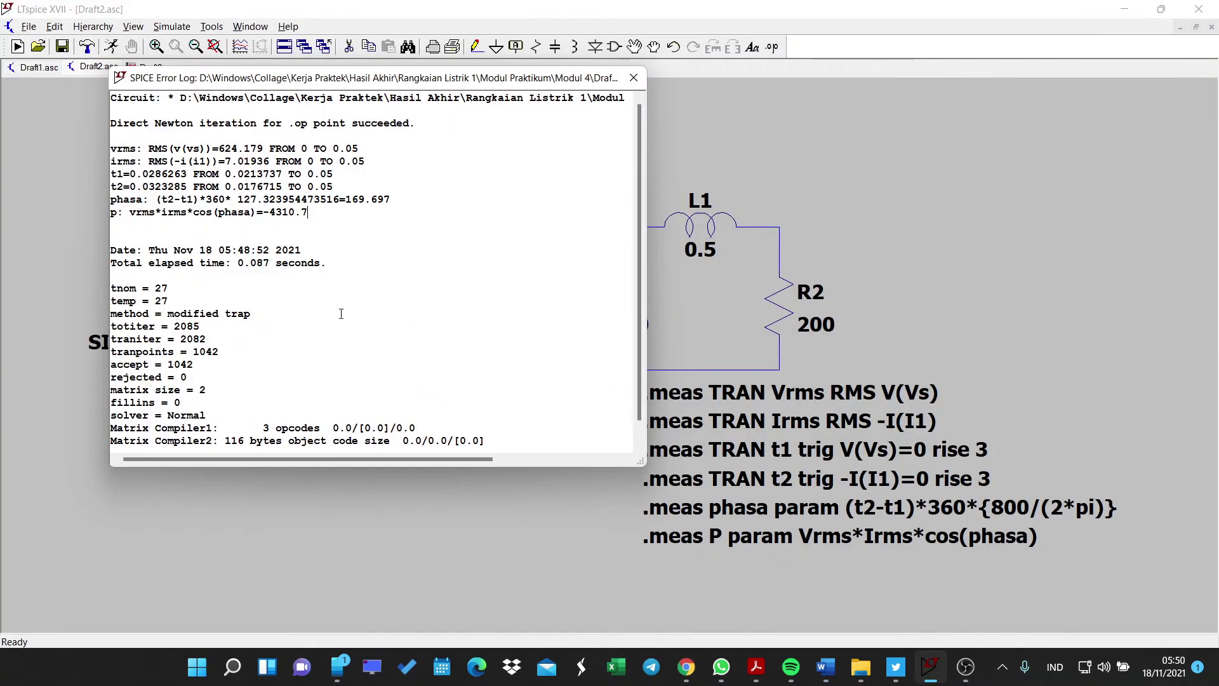
key(alt+Tab)
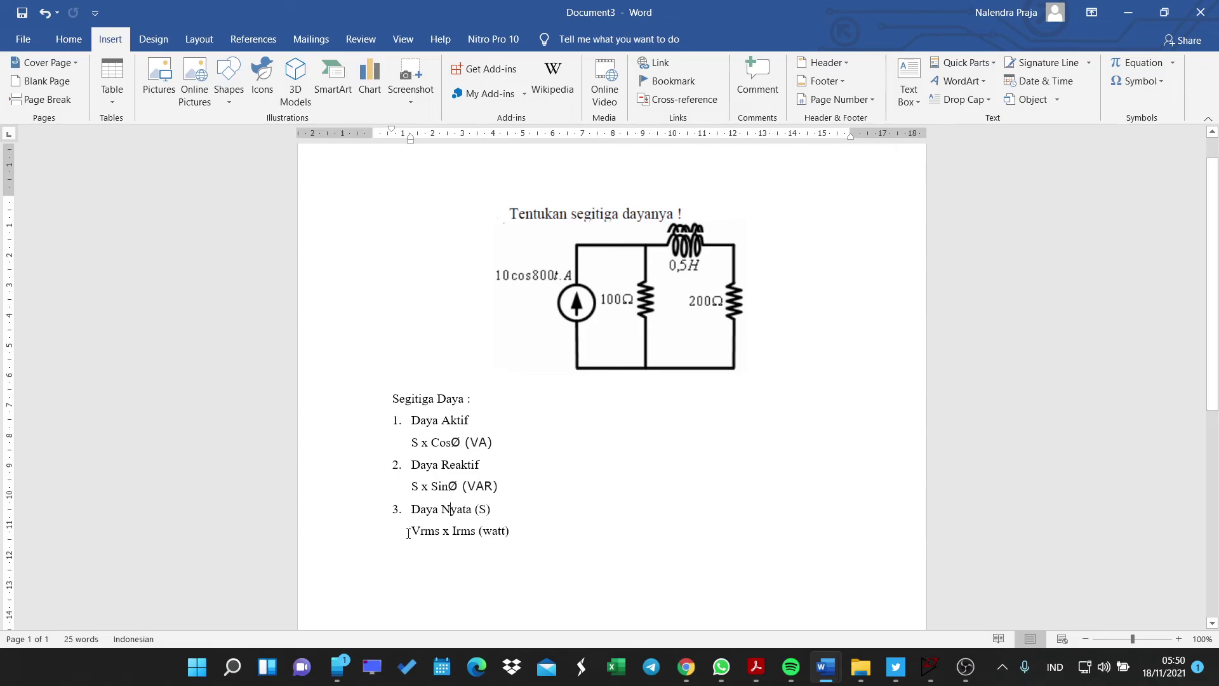
drag(412, 531, 518, 540)
click(431, 488)
click(378, 493)
drag(412, 489, 419, 490)
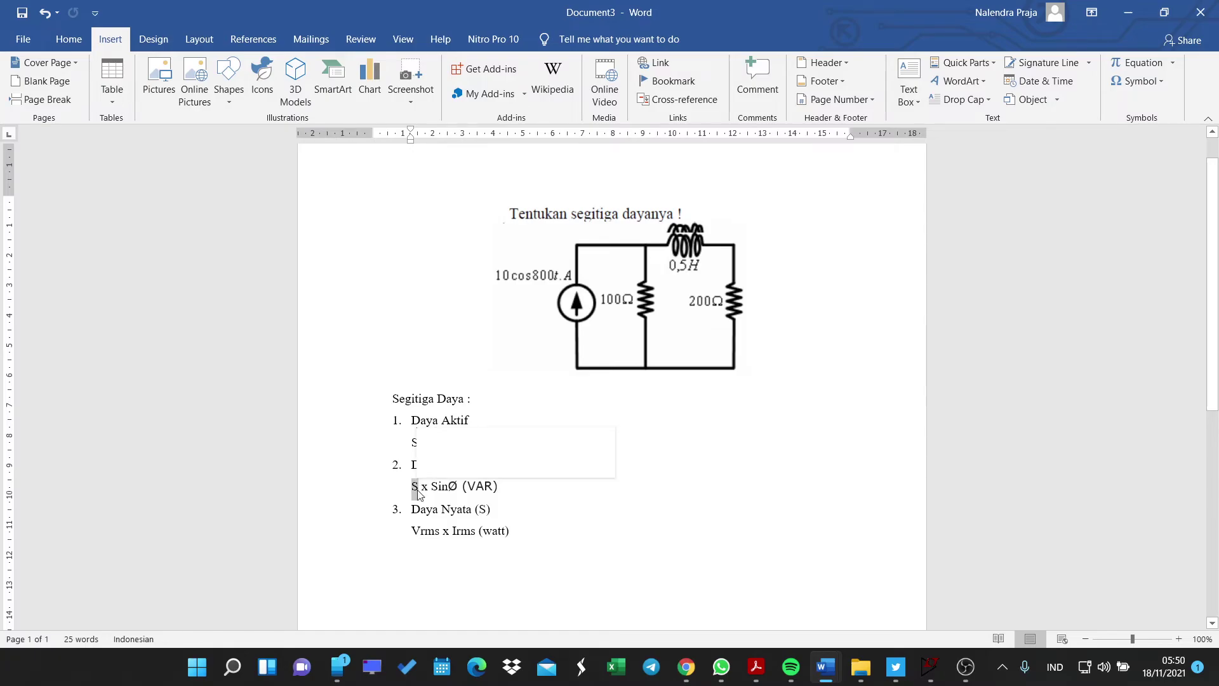
drag(431, 489, 458, 490)
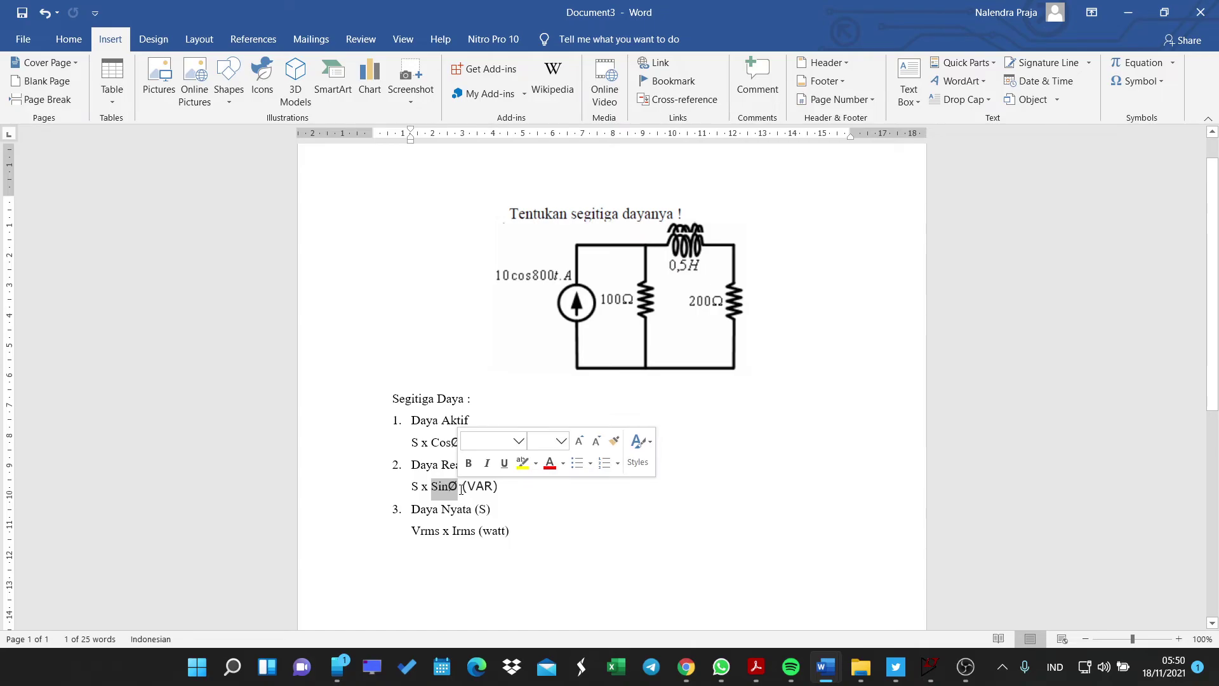
click(412, 487)
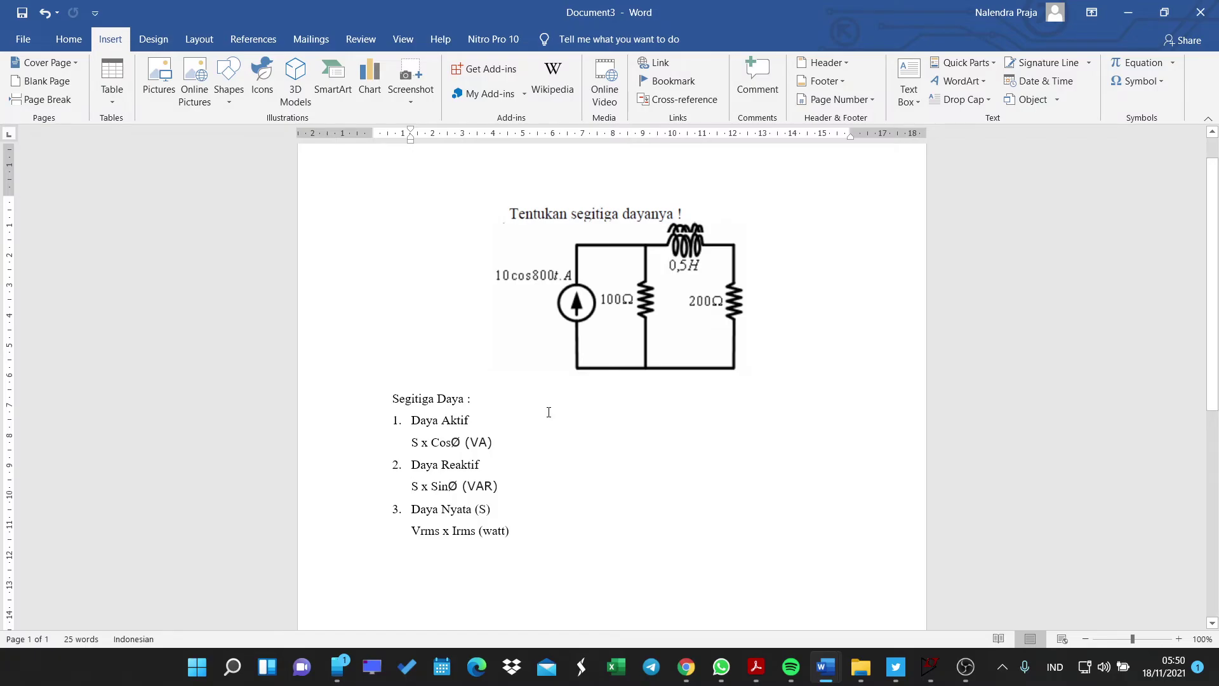
key(alt+Tab)
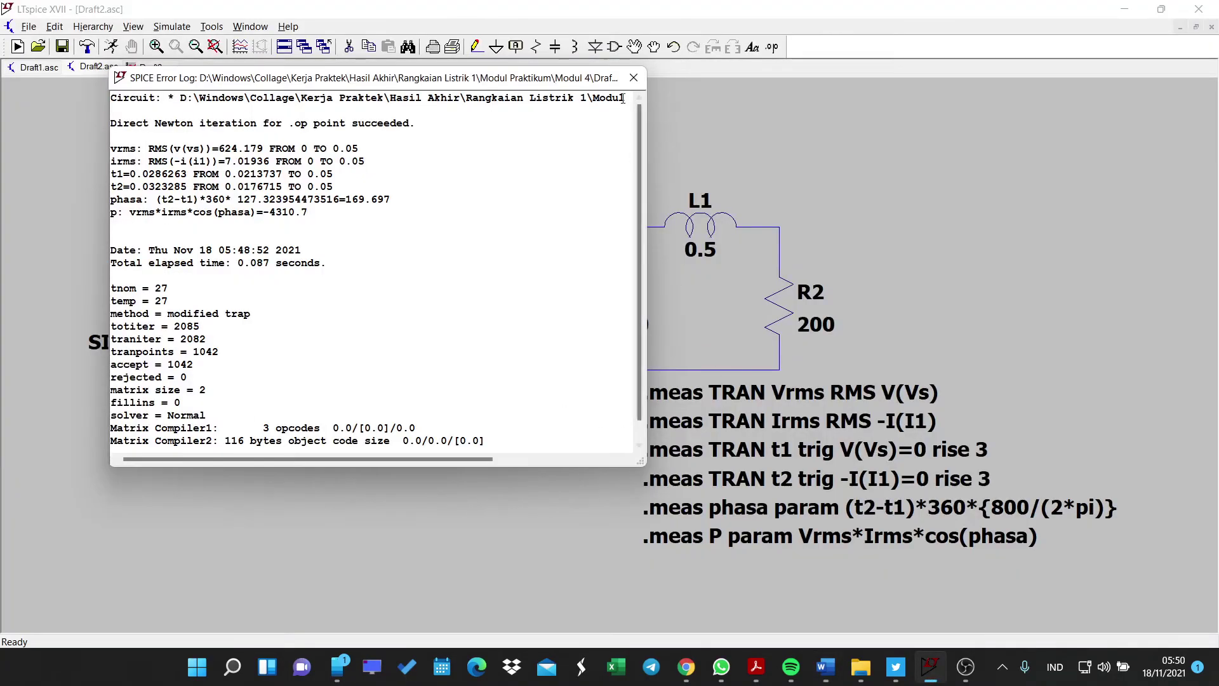
click(637, 70)
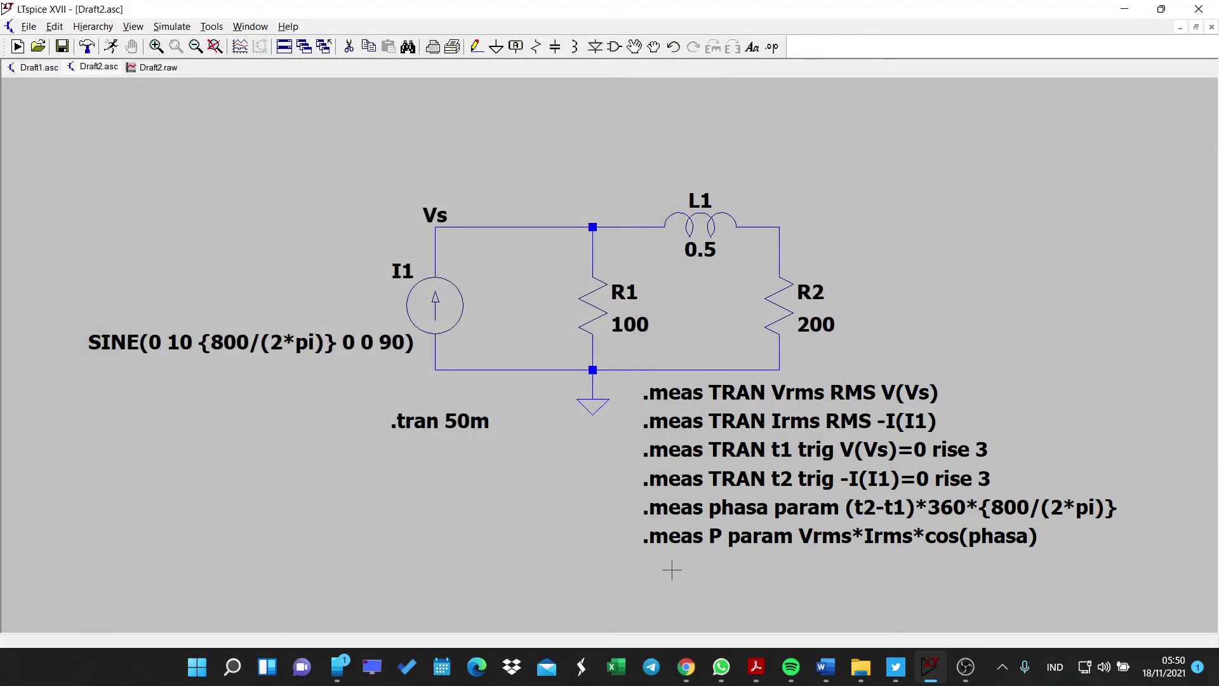
- Add the SPICE directive ".meas Q1 param Vrms*Irms*sin(phasa)" beneath the P directive, checking the reactive power formula in Word
key(s)
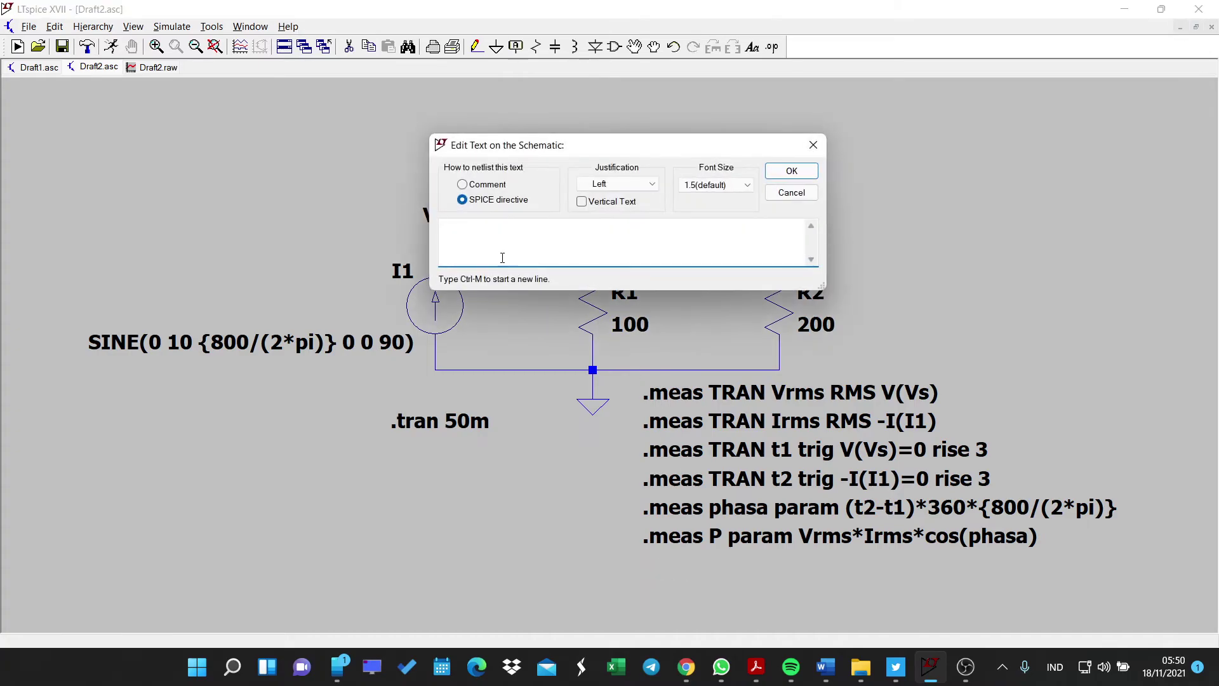
key(alt+Tab)
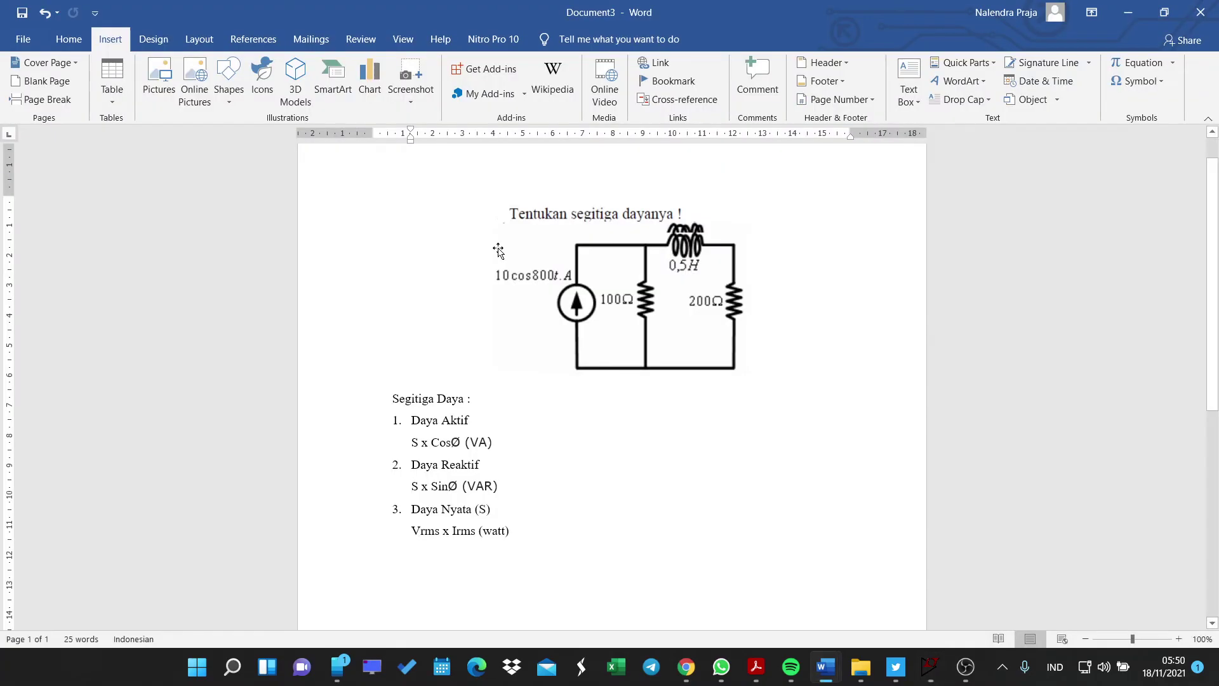
key(alt+Tab)
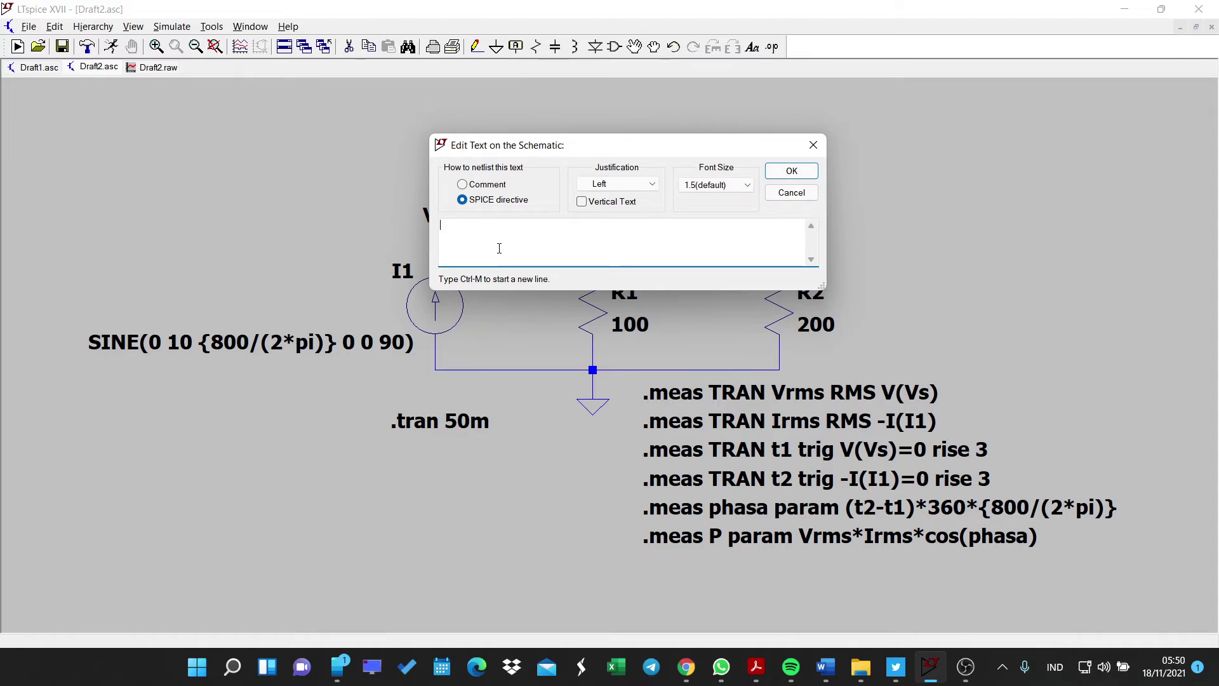
text(.meas Q1 (t2)
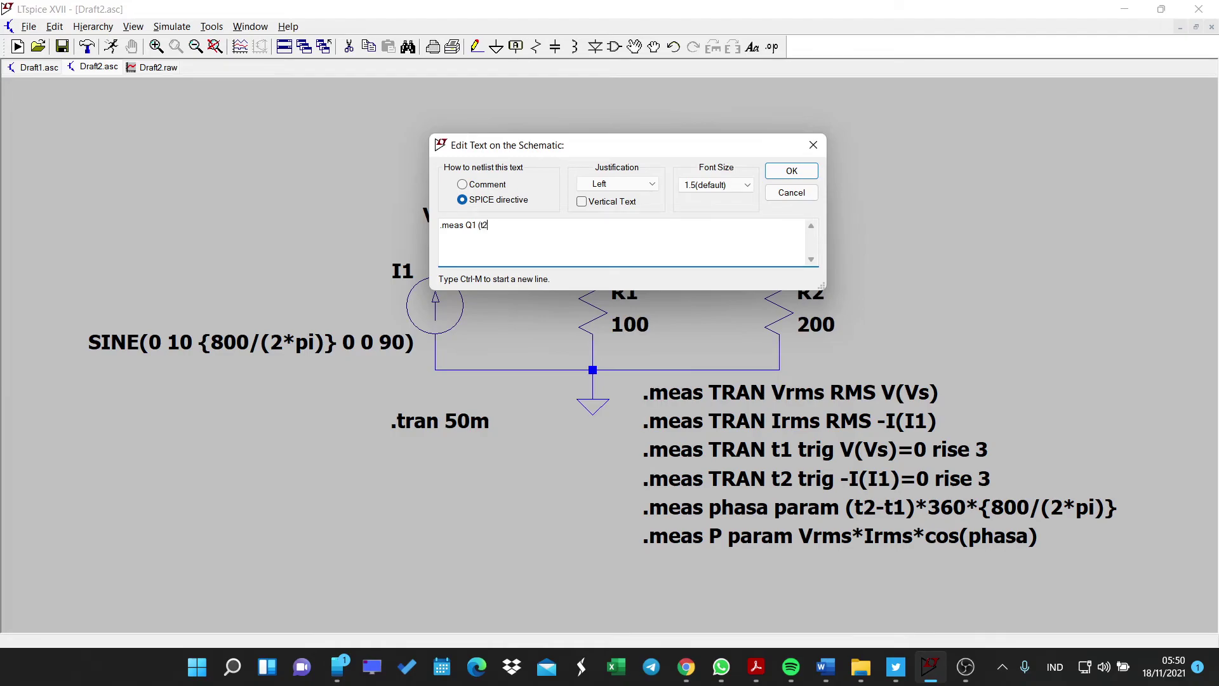
key(BackSpace)
key(BackSpace)
key(BackSpace)
text(param Vrms*Irms)
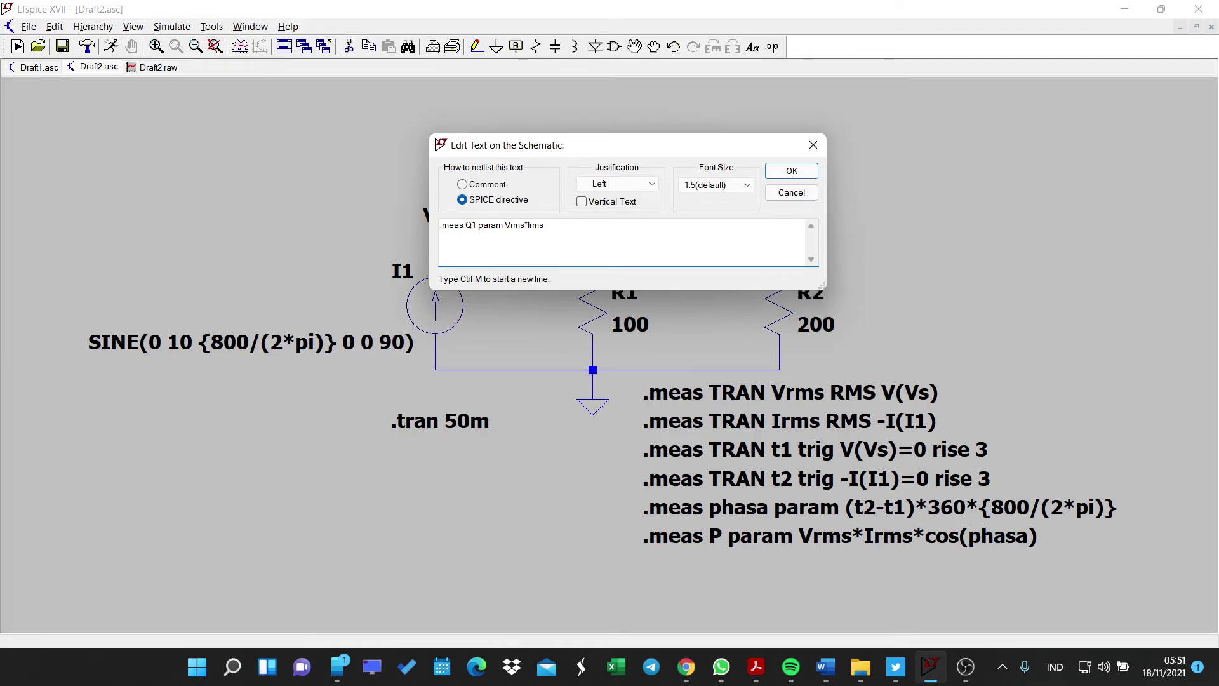
text(*sin(phase)
text())
key(Return)
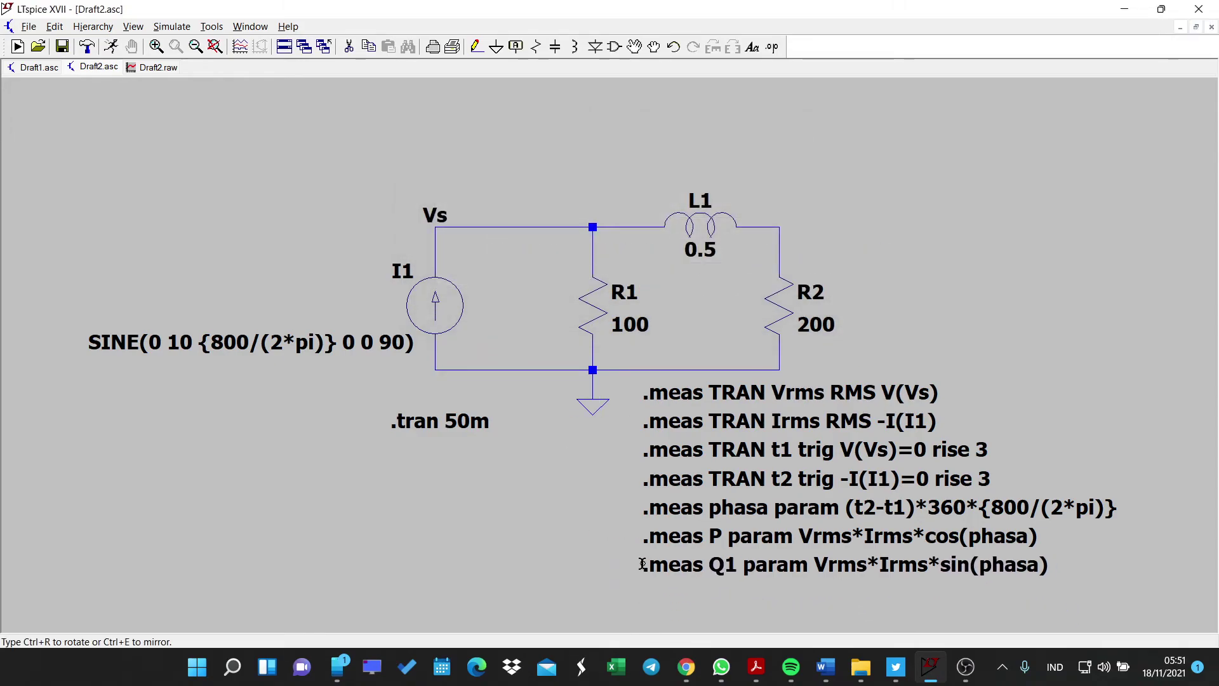
click(642, 564)
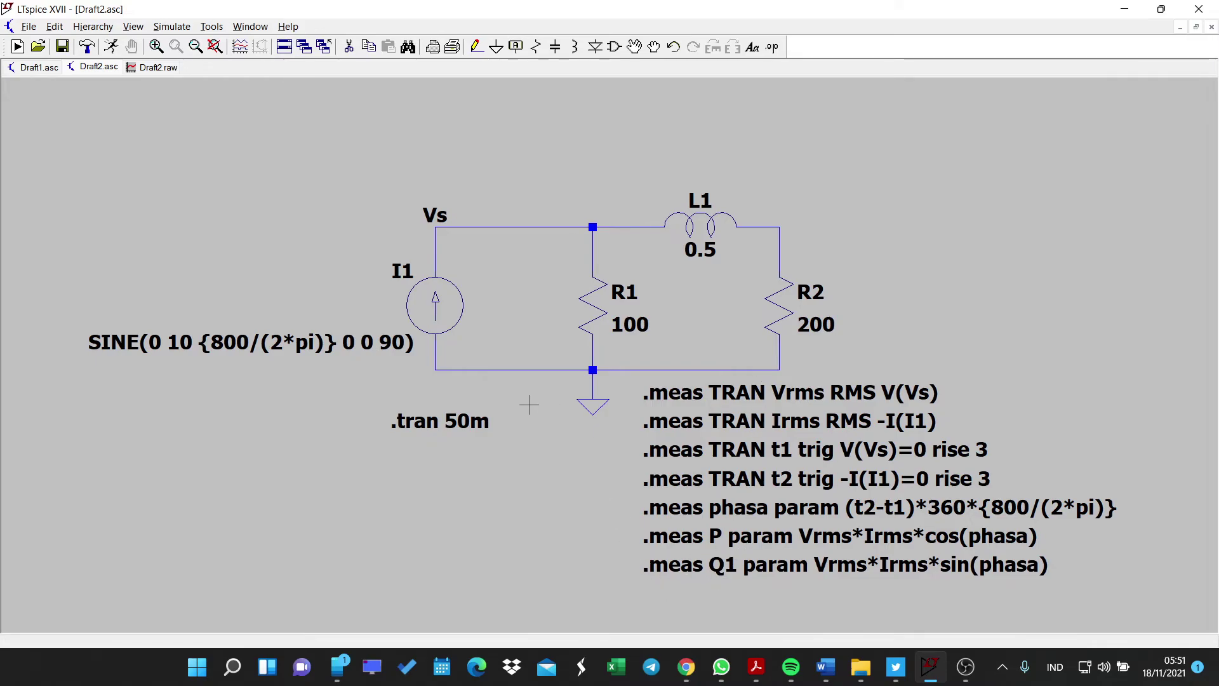
- Add the SPICE directive ".mean S param Vrms*Irms" beneath the Q1 directive on the schematic
scroll(686, 495, up, 1)
scroll(718, 559, down, 1)
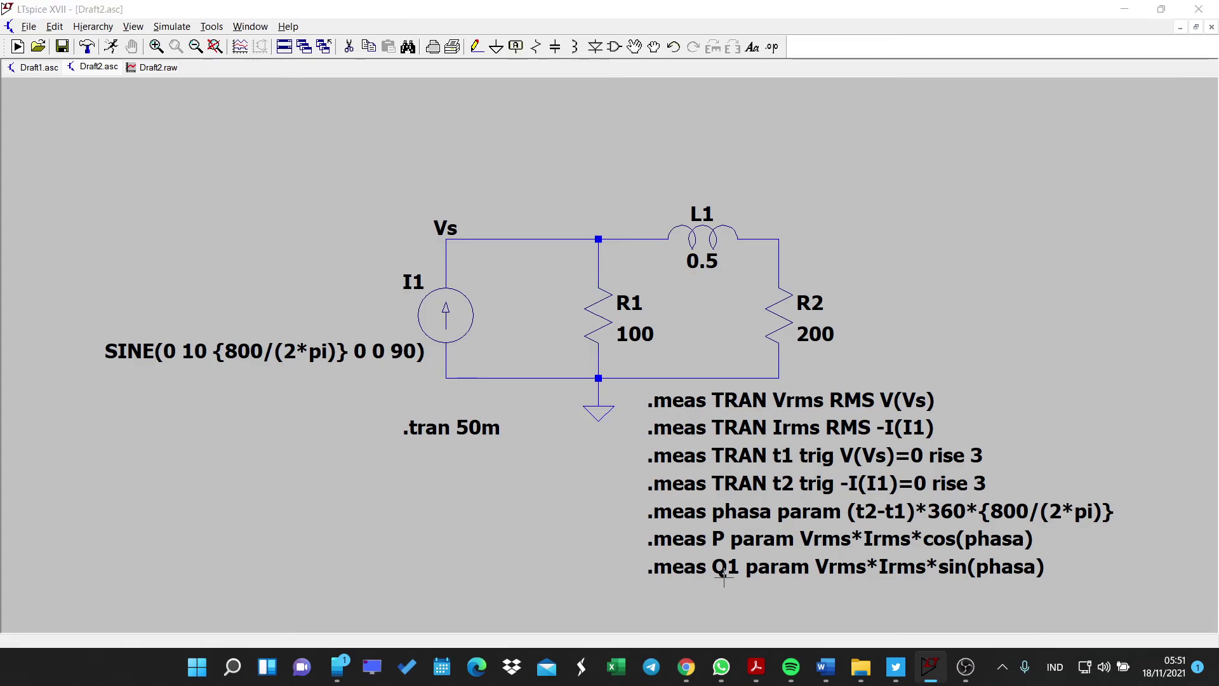
key(alt+Tab)
key(alt+Tab)
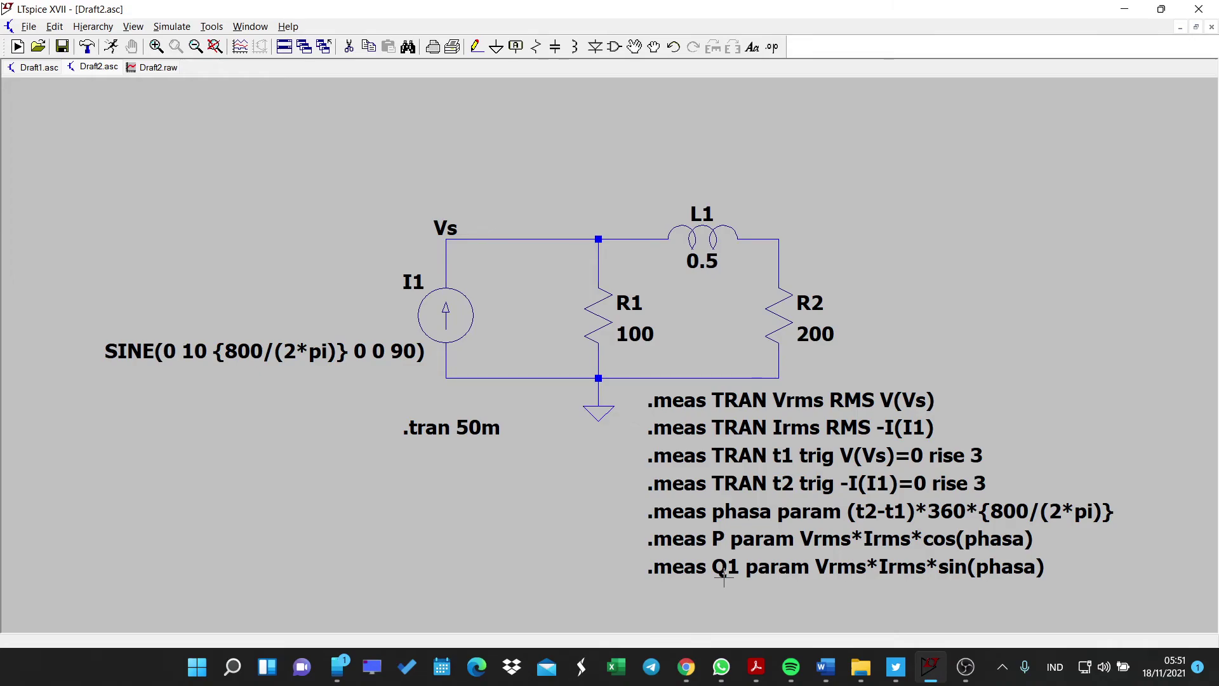
right_click(585, 509)
click(510, 510)
key(s)
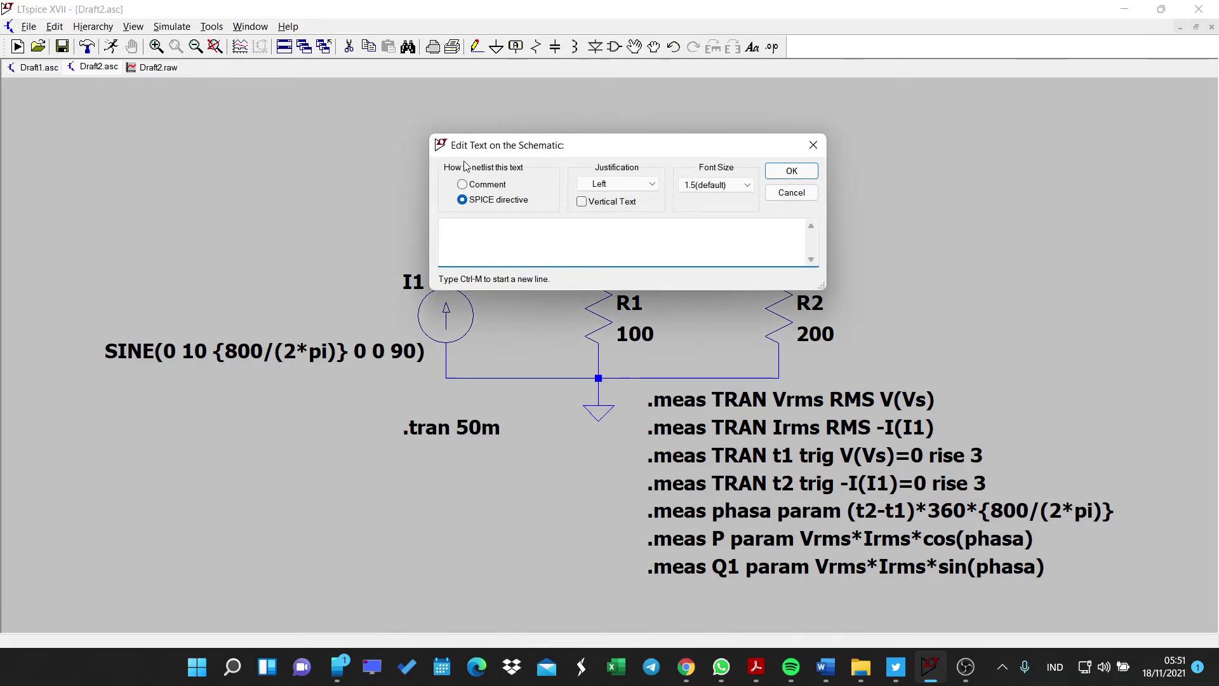
mouse_move(501, 146)
mouse_down()
mouse_move(484, 131)
mouse_move(468, 175)
mouse_move(489, 159)
mouse_up()
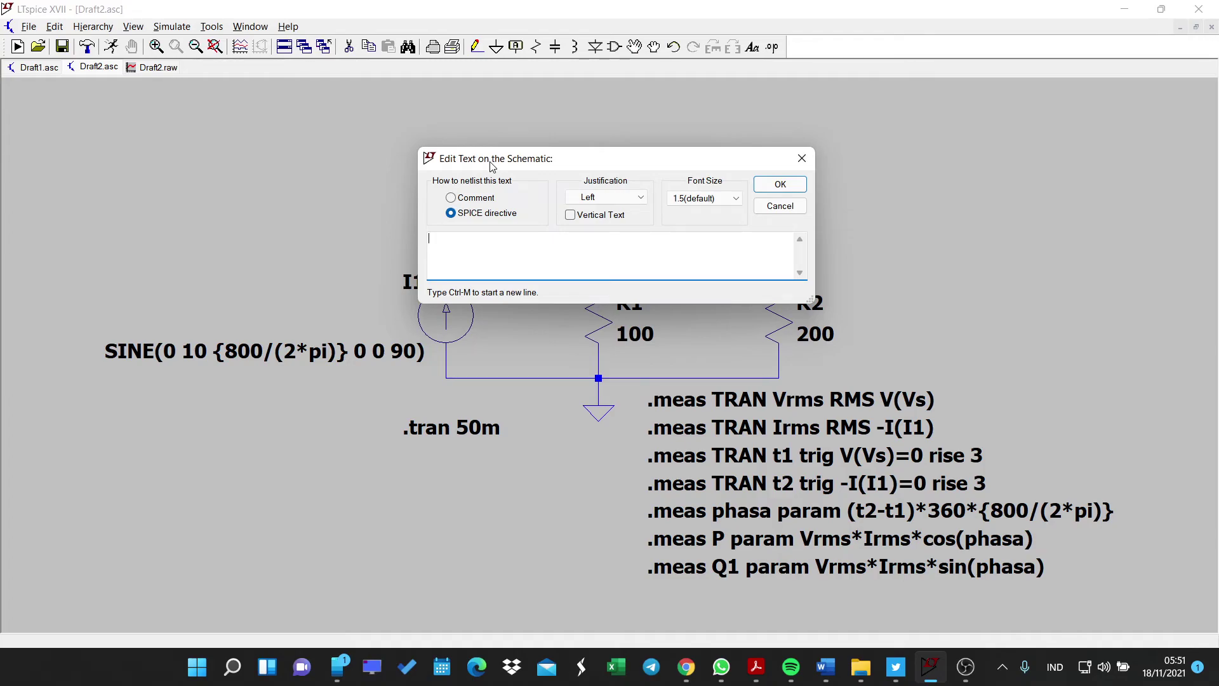
drag(492, 165, 489, 193)
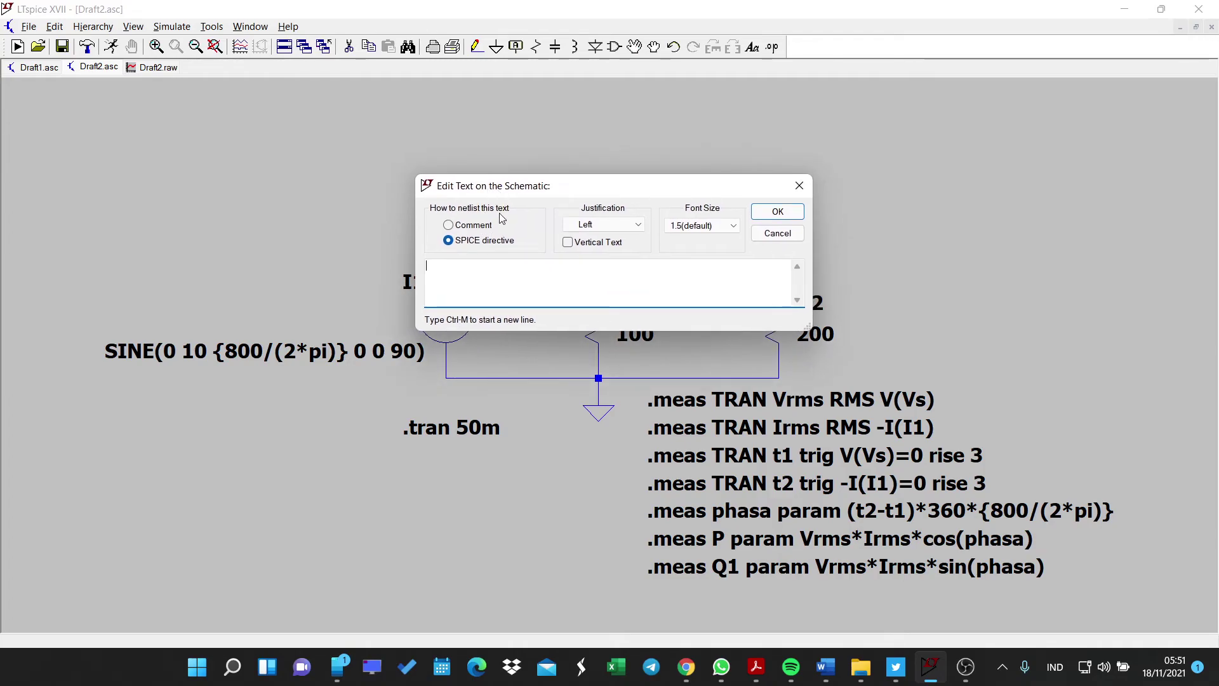
text(.mea)
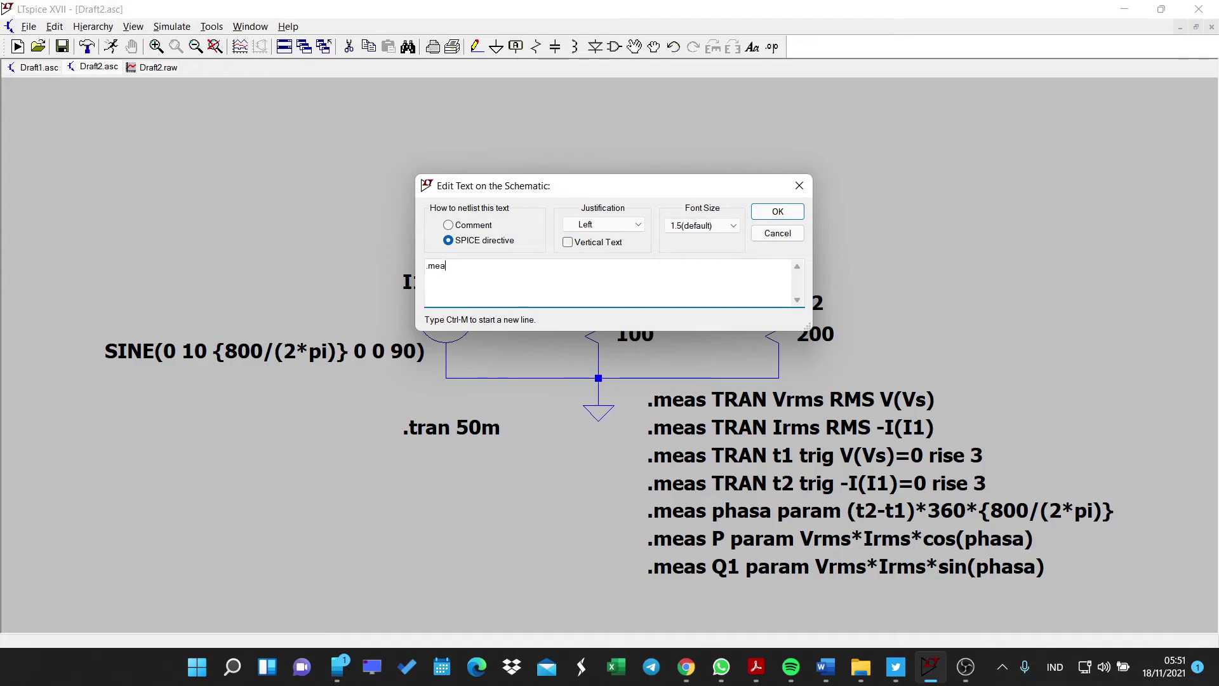
text(n S param)
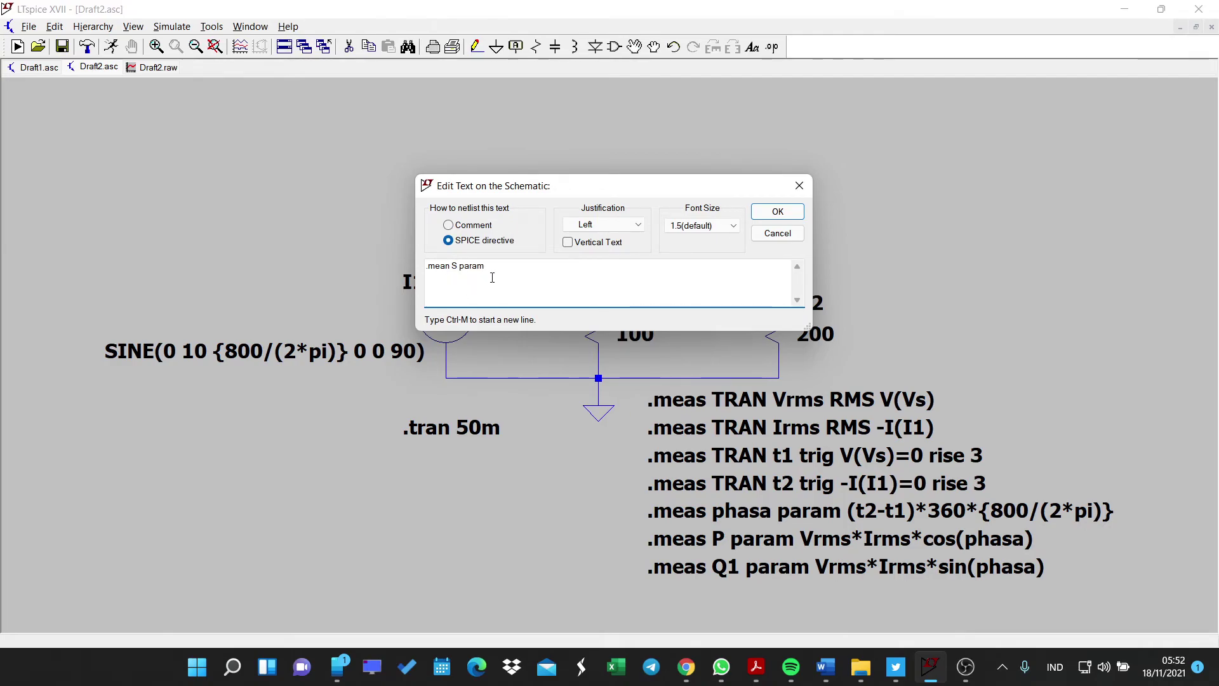
text(Vrms*Irms)
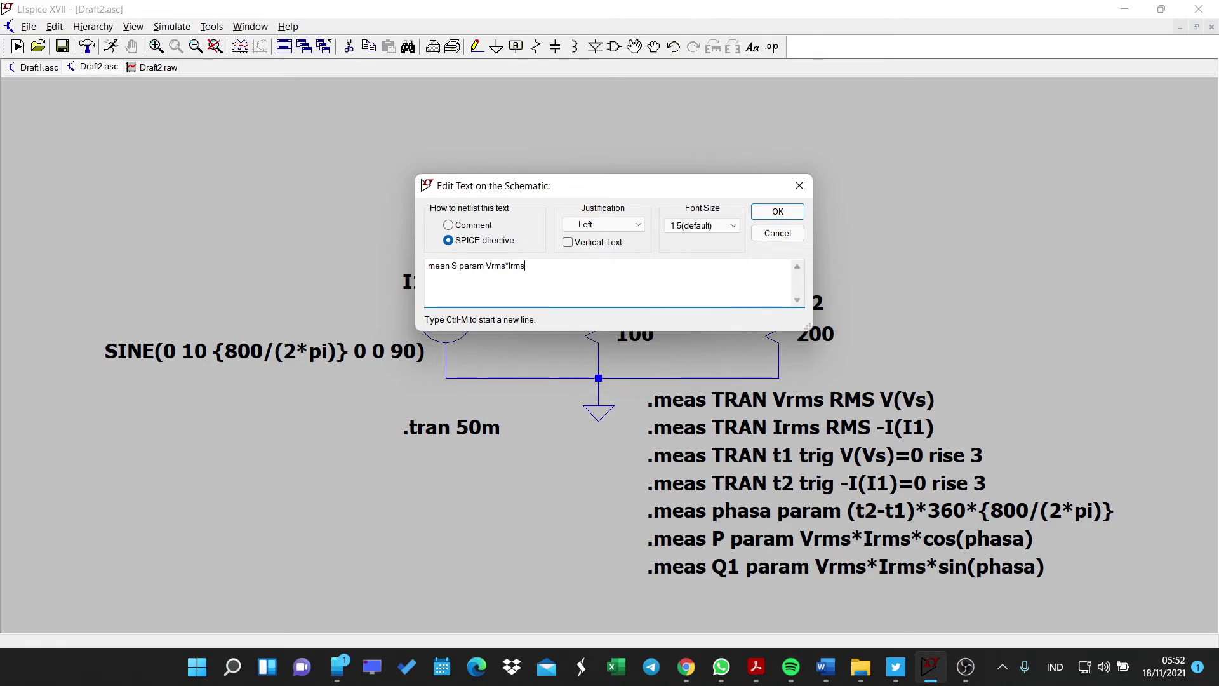
key(Return)
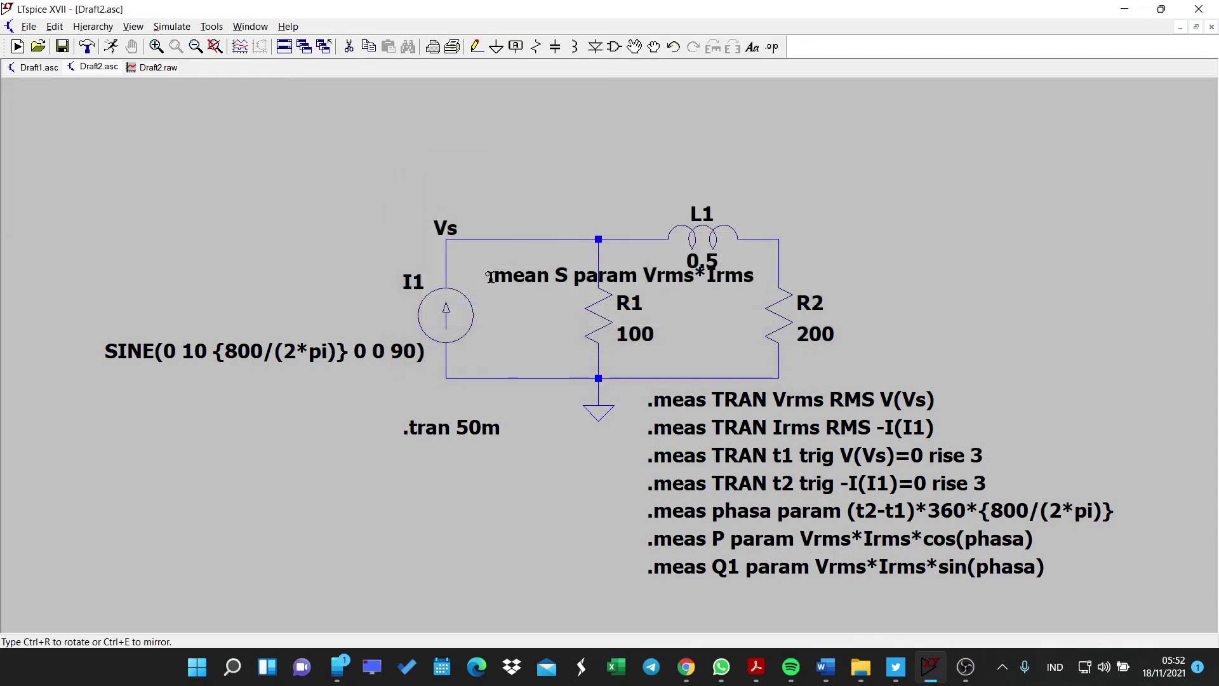
click(641, 592)
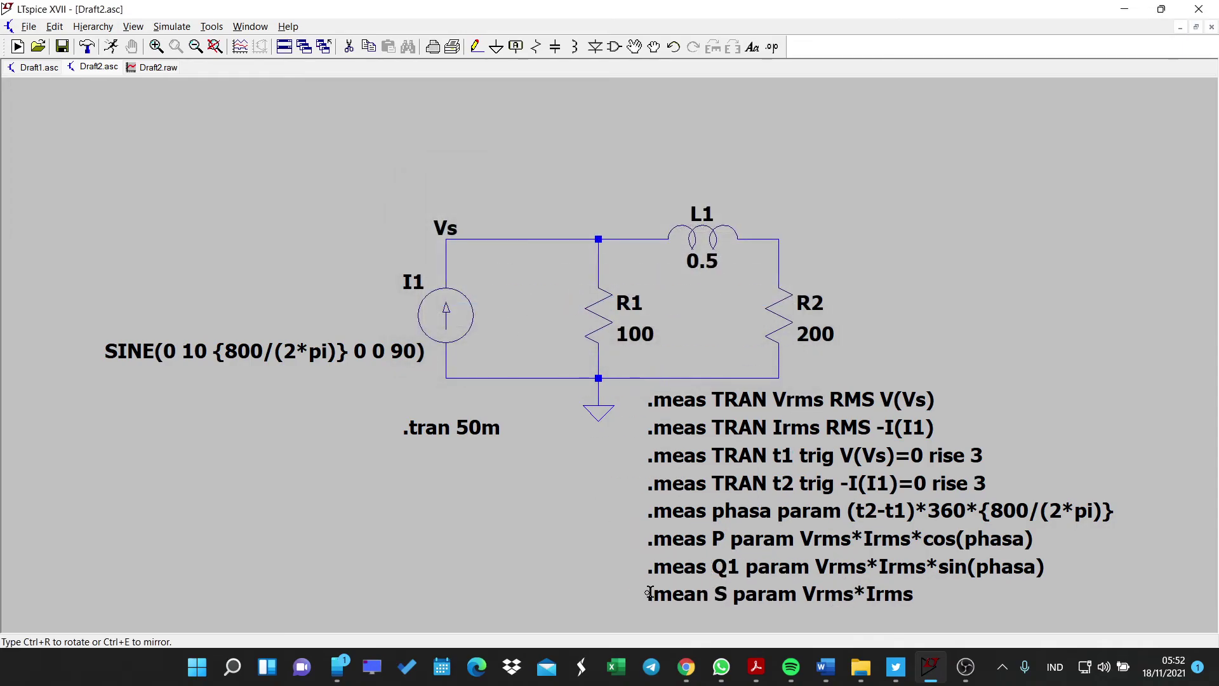
- Run the simulation and check the SPICE error log for the Q1 and S measurements
click(111, 48)
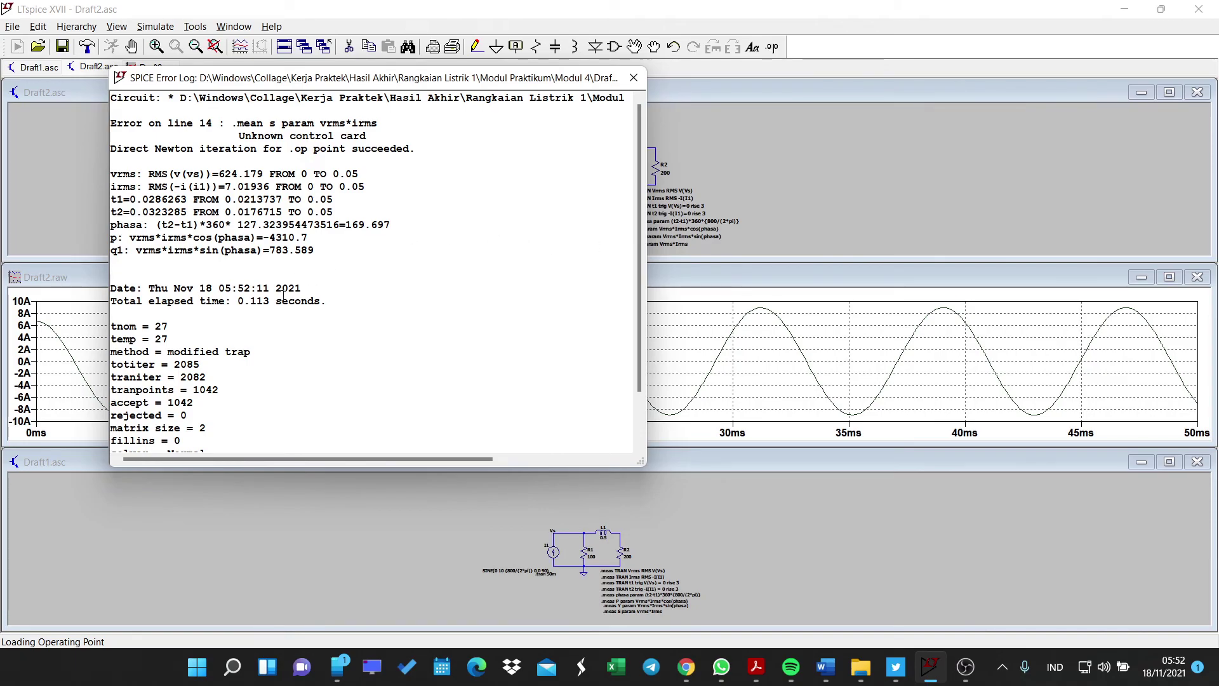
scroll(286, 294, down, 1)
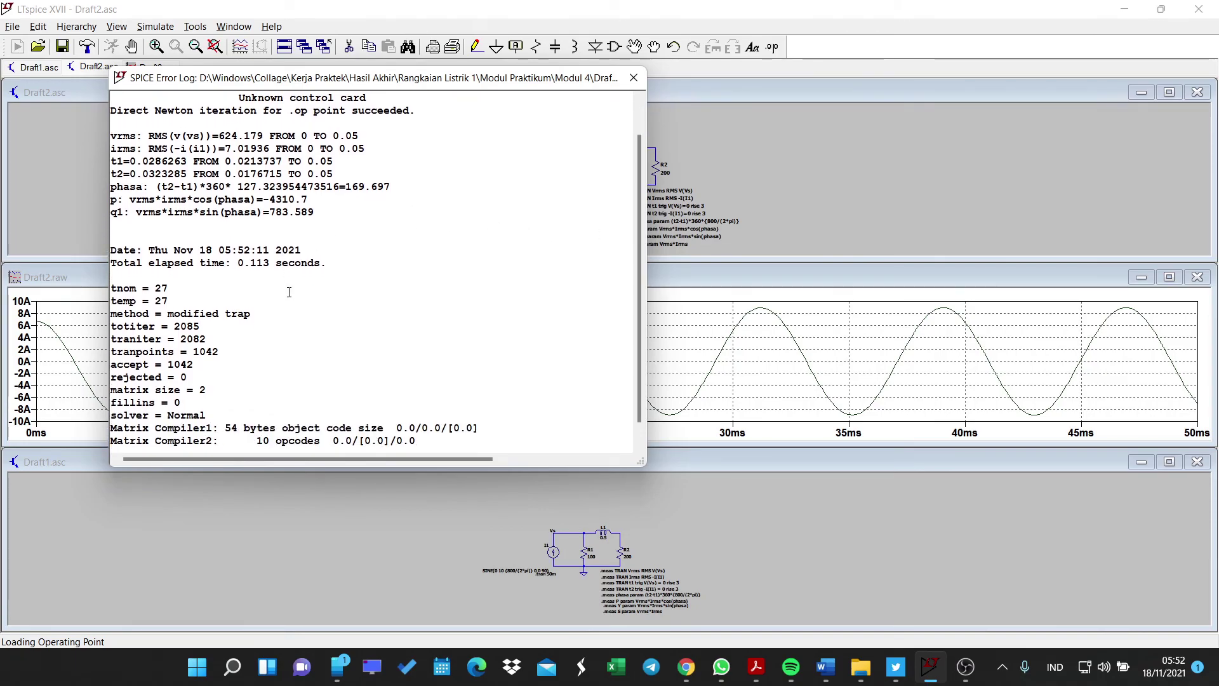
scroll(289, 292, up, 1)
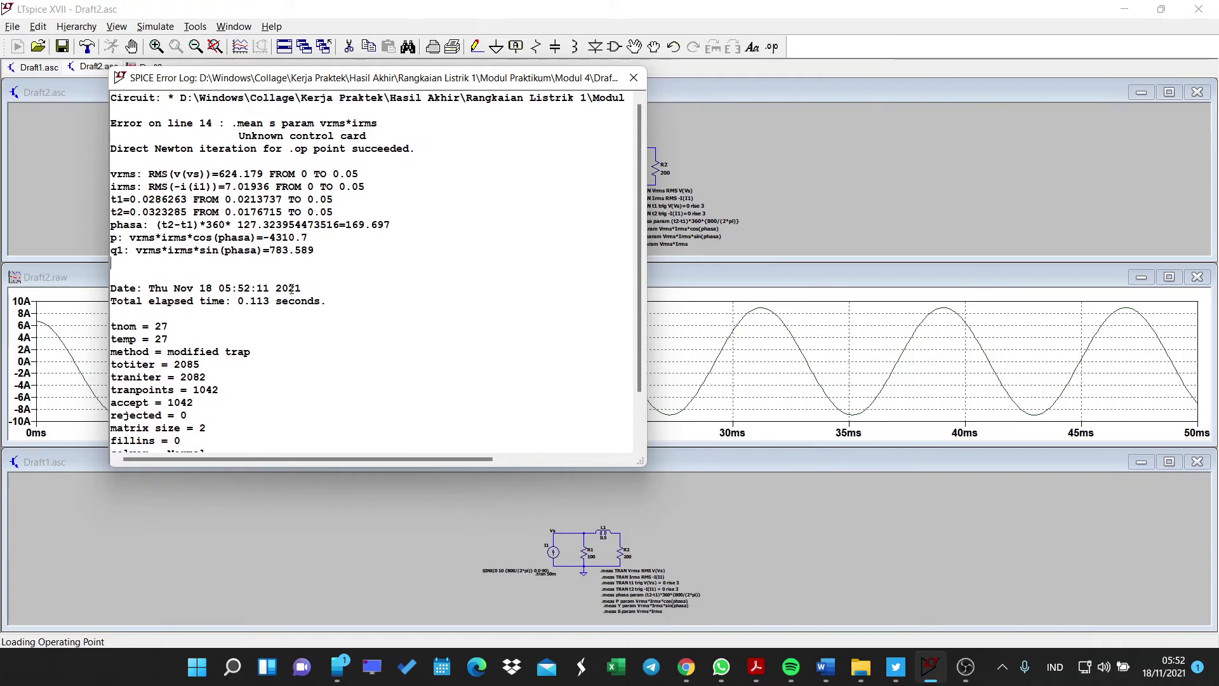
scroll(292, 290, down, 1)
scroll(292, 288, up, 1)
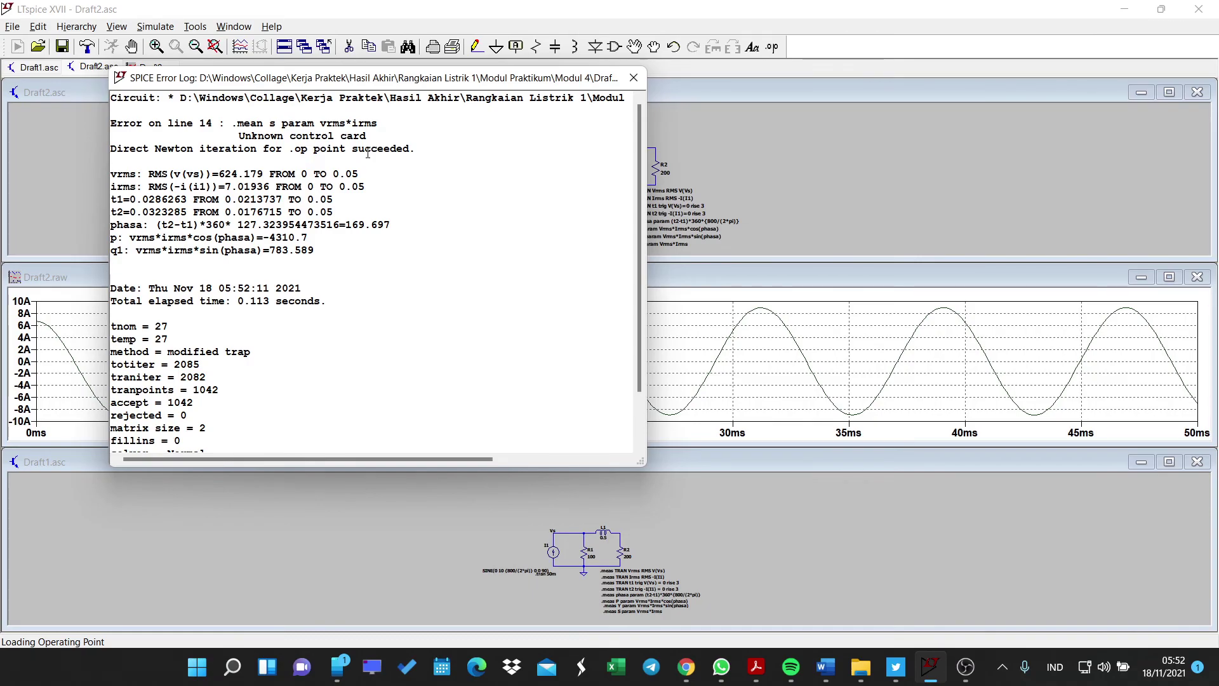
- Close the SPICE error log and the Draft2.raw waveform window, and maximize the Draft2.asc schematic
click(633, 78)
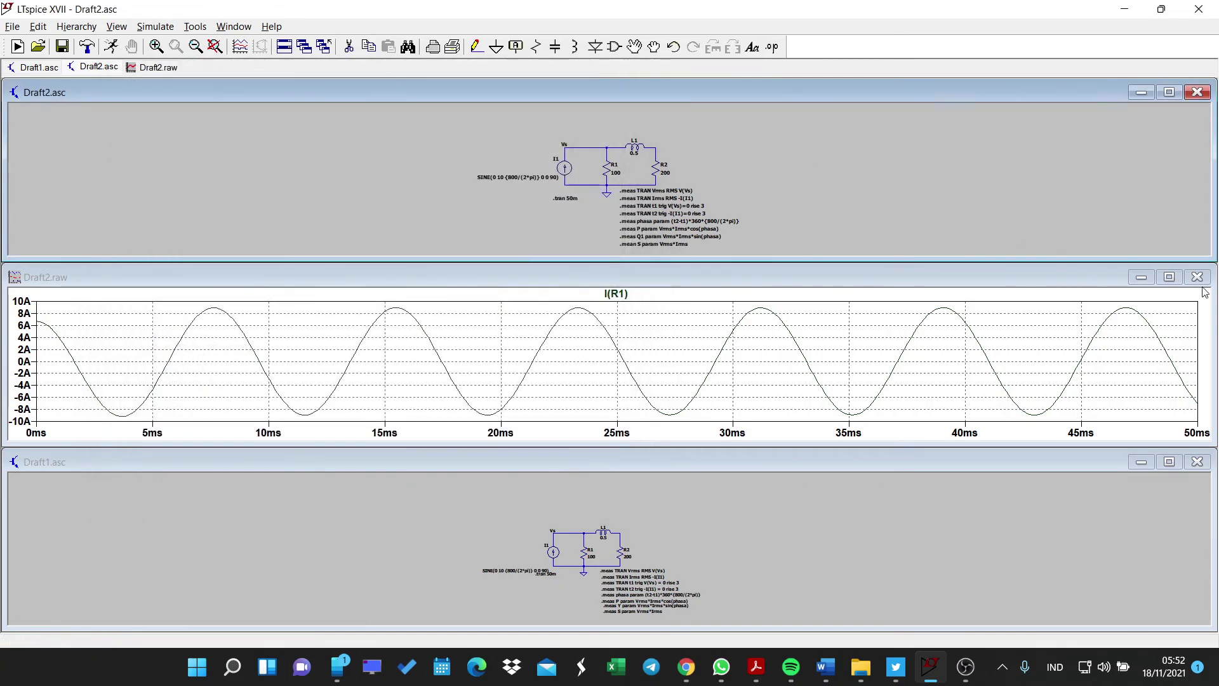
click(1198, 277)
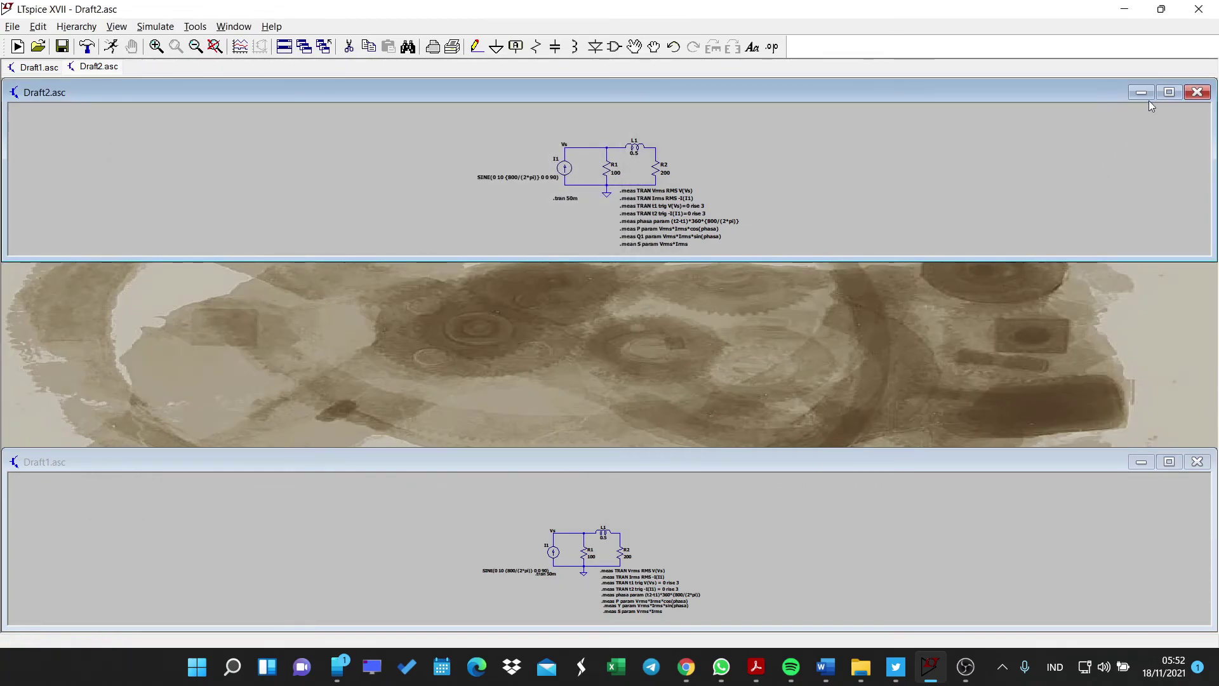
click(1170, 92)
scroll(419, 301, up, 1)
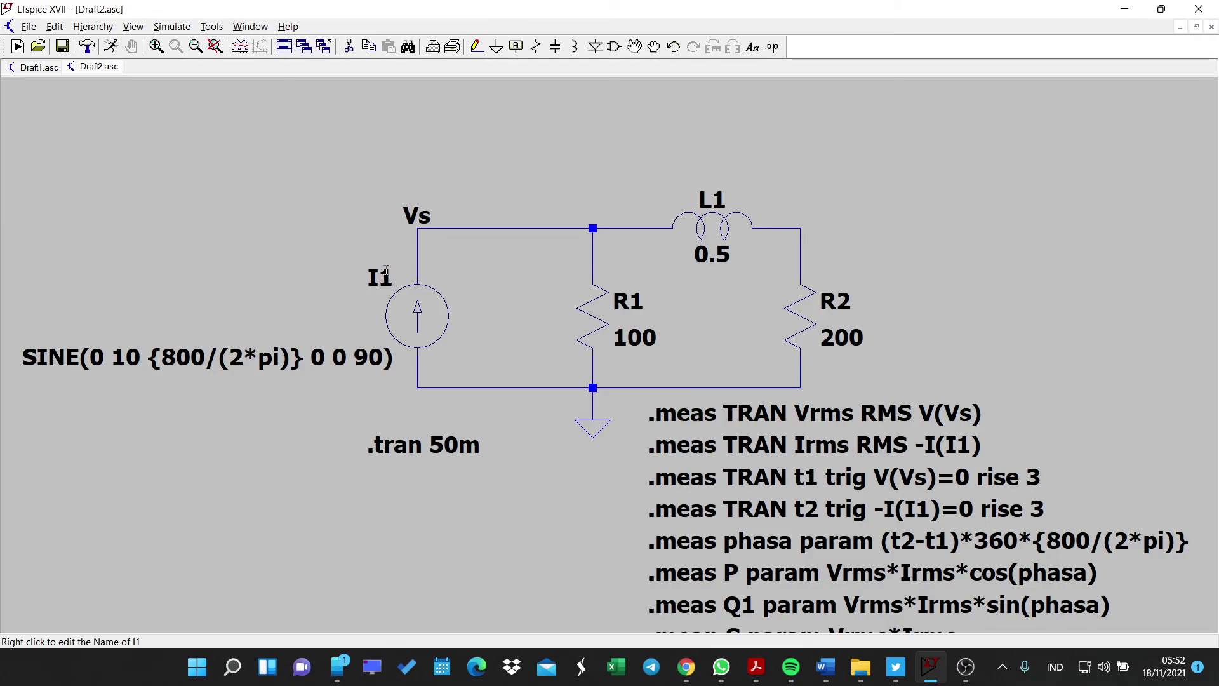
key(s)
click(800, 185)
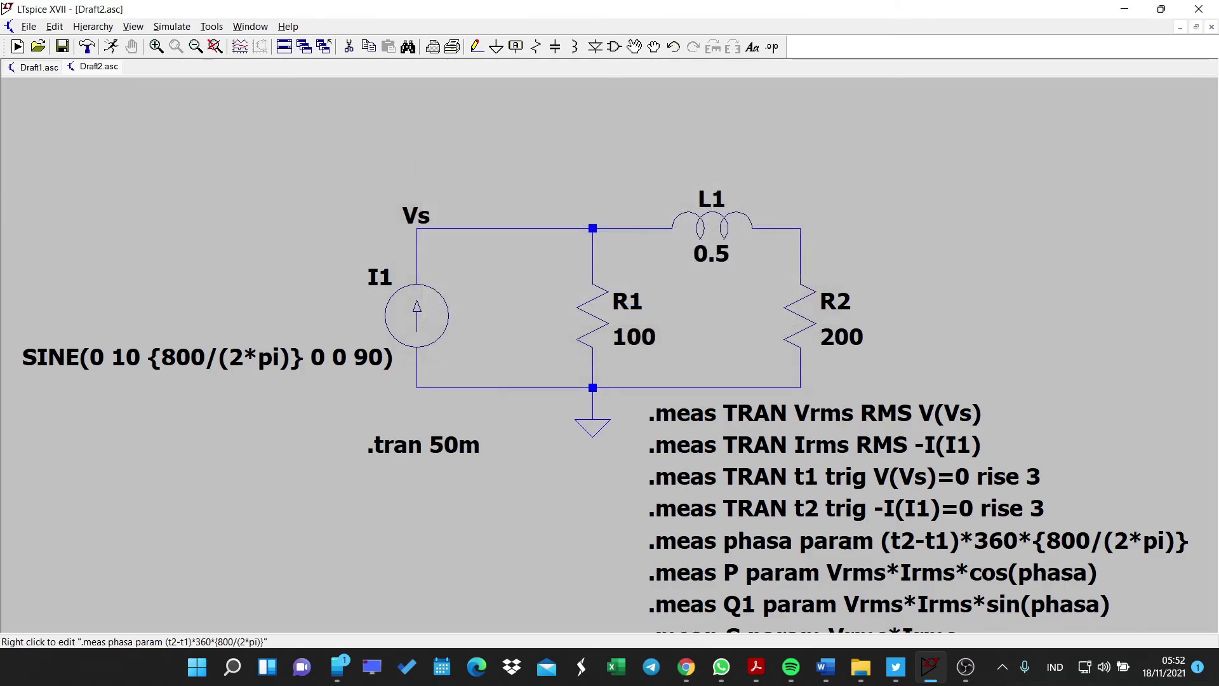
- Correct the S directive on the schematic to ".meas S param Vrms*Irms"
scroll(954, 565, down, 1)
scroll(954, 567, down, 1)
drag(1001, 478, 982, 396)
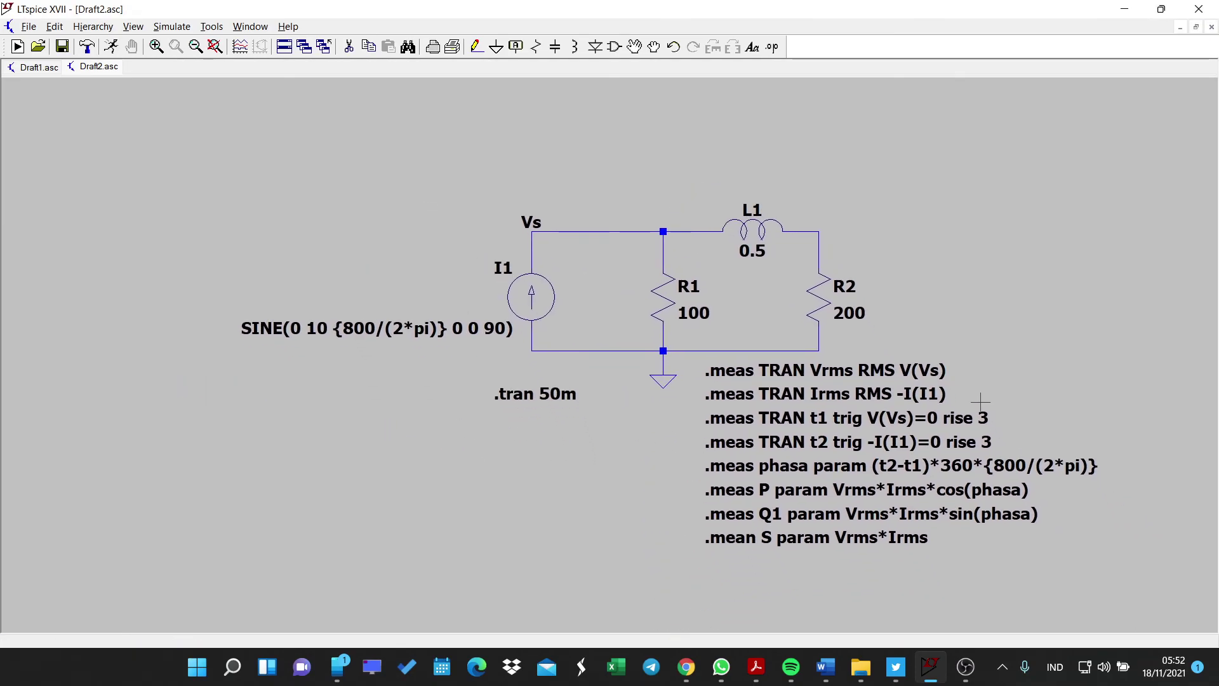
right_click(746, 541)
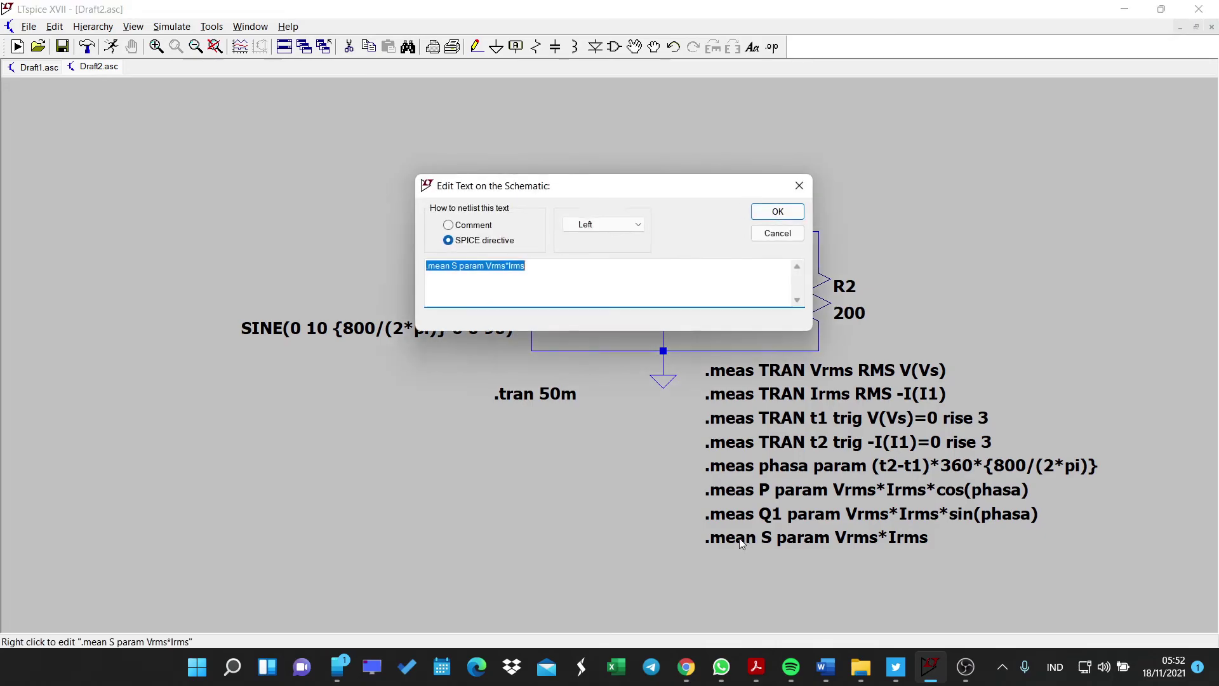
click(453, 267)
key(BackSpace)
key(BackSpace)
text(s)
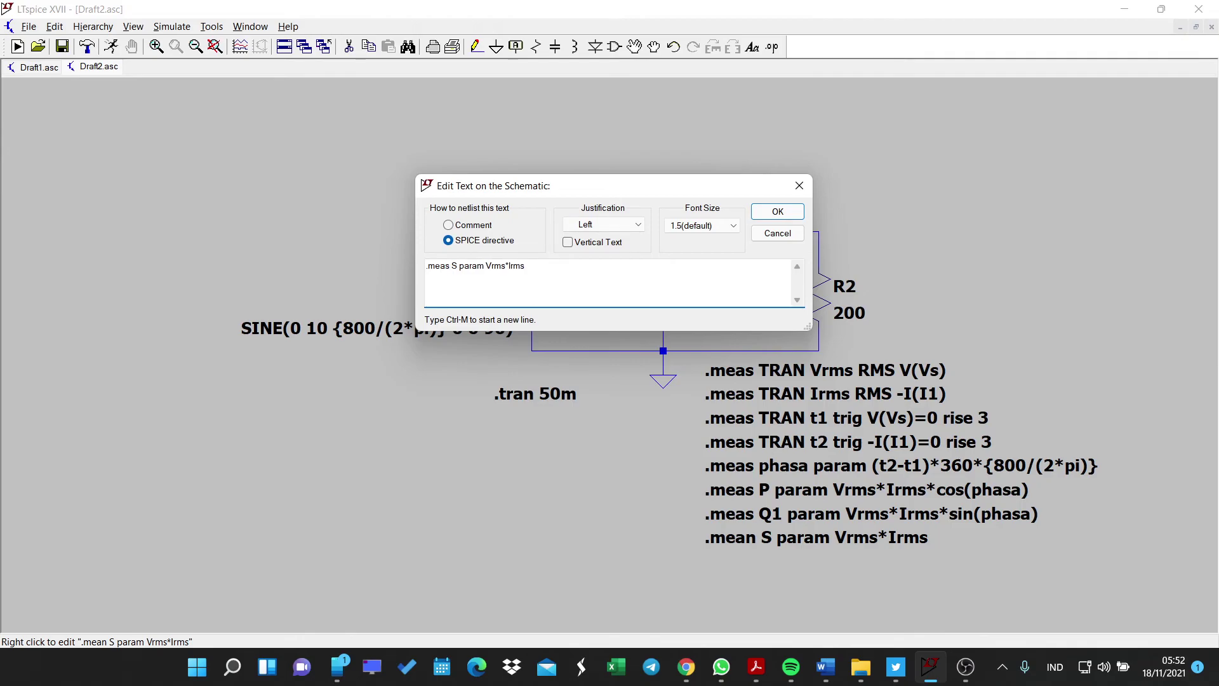
key(Return)
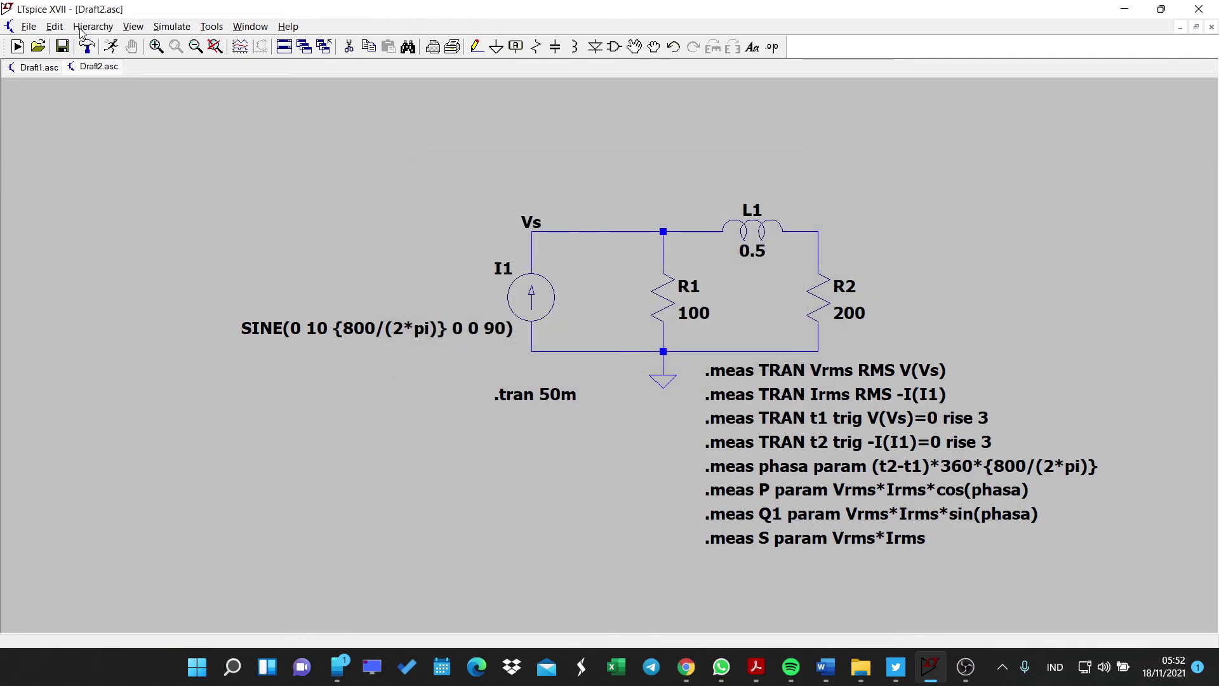
- Rerun the simulation, maximize the Draft2.asc schematic and open the SPICE error log
click(111, 46)
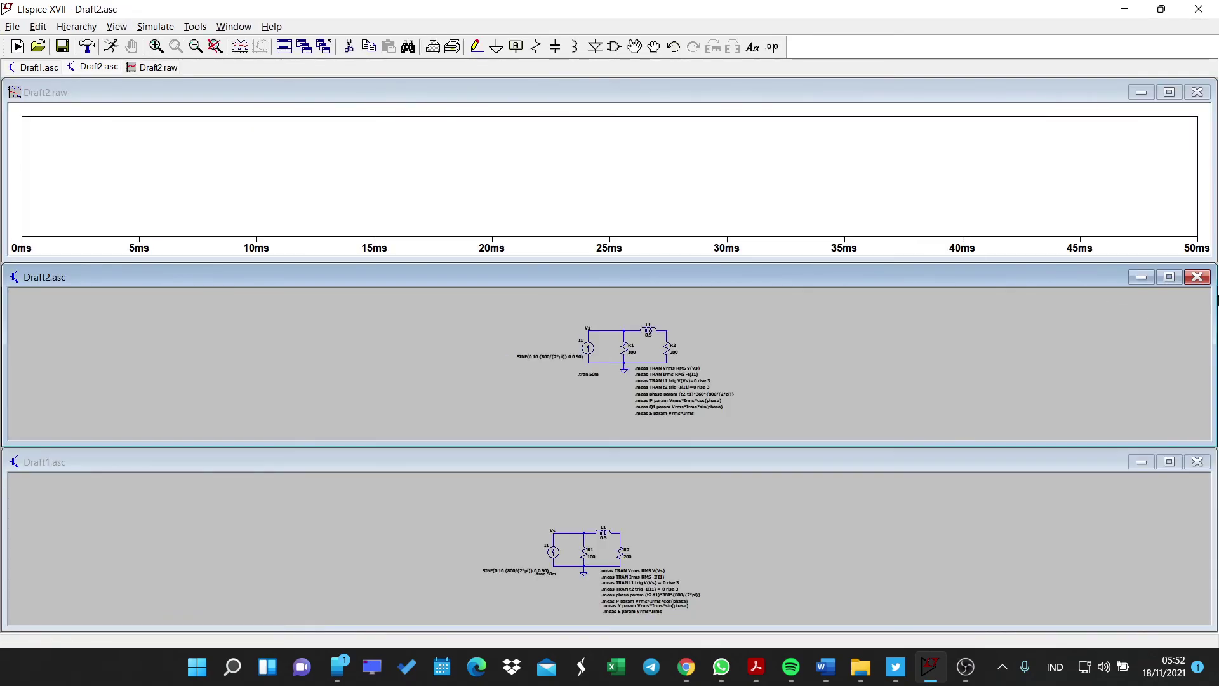
click(1168, 277)
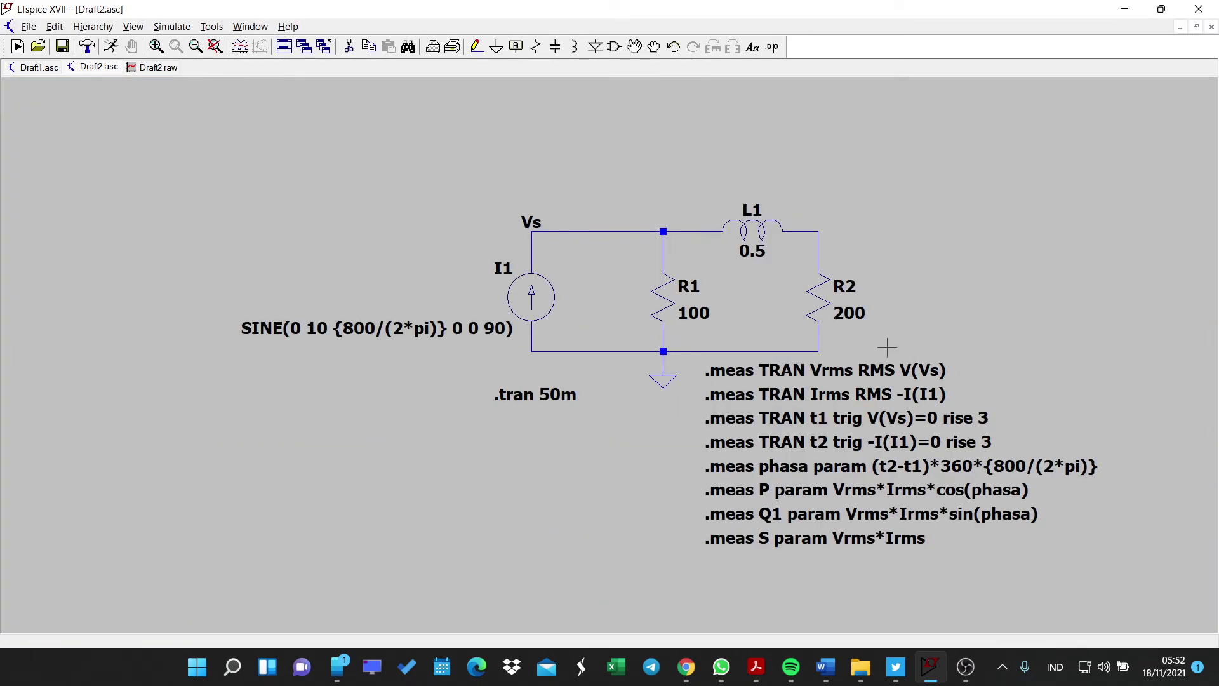
click(134, 28)
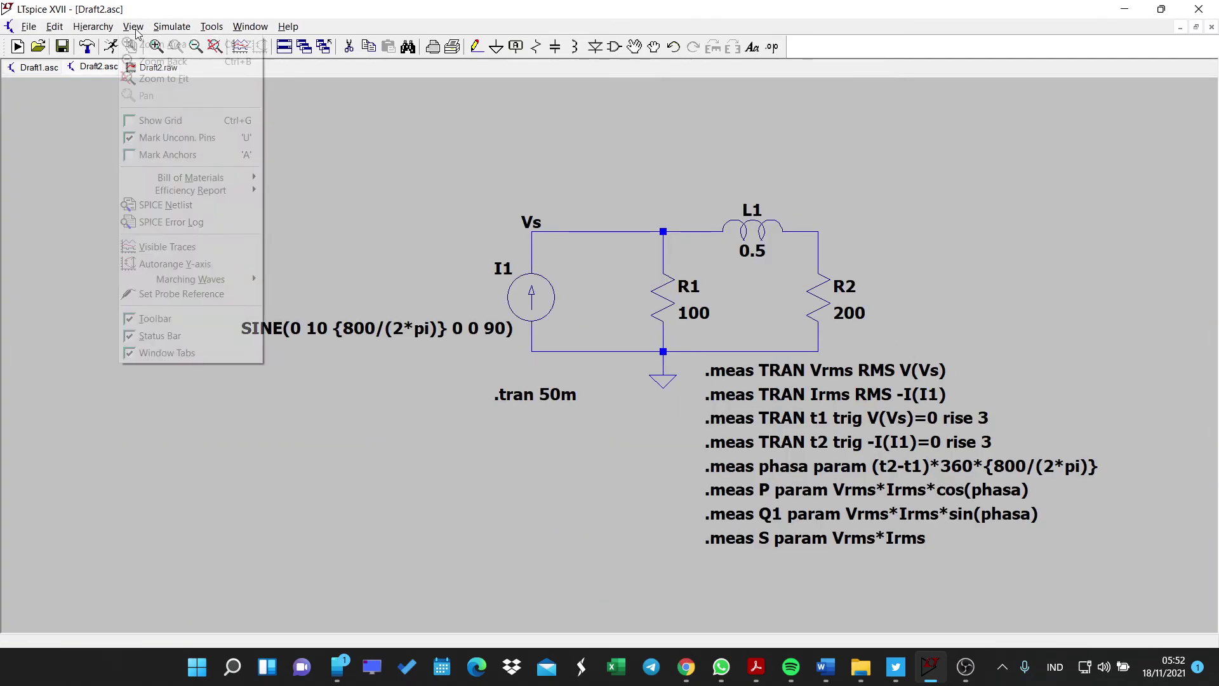
click(195, 230)
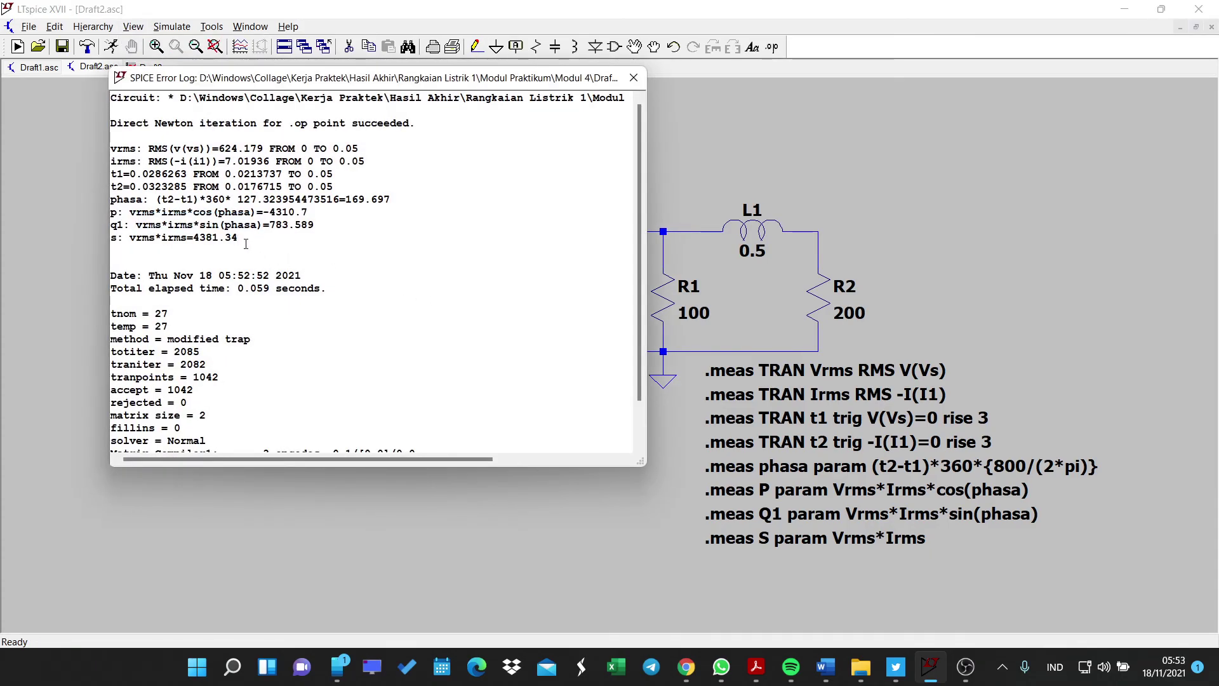
- Examine the P, Q1 and S results in the SPICE error log and switch to Word for the Segitiga Daya formulas
drag(246, 244, 206, 241)
click(294, 241)
drag(319, 110, 361, 99)
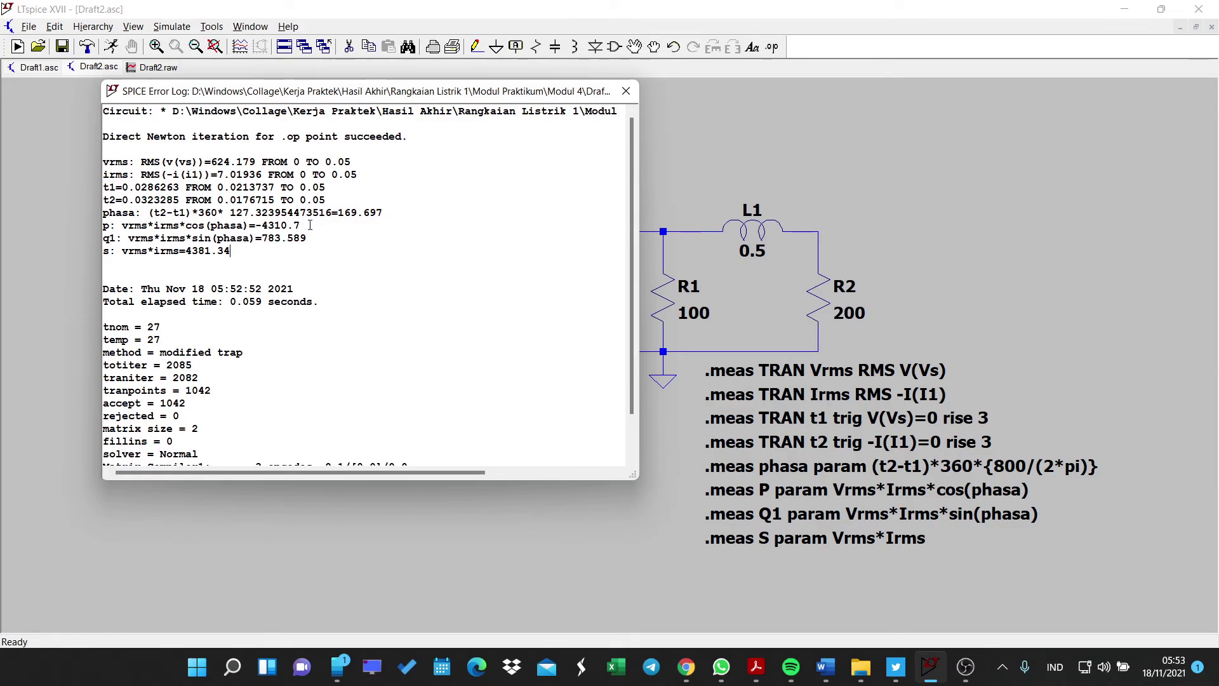
key(alt+Tab)
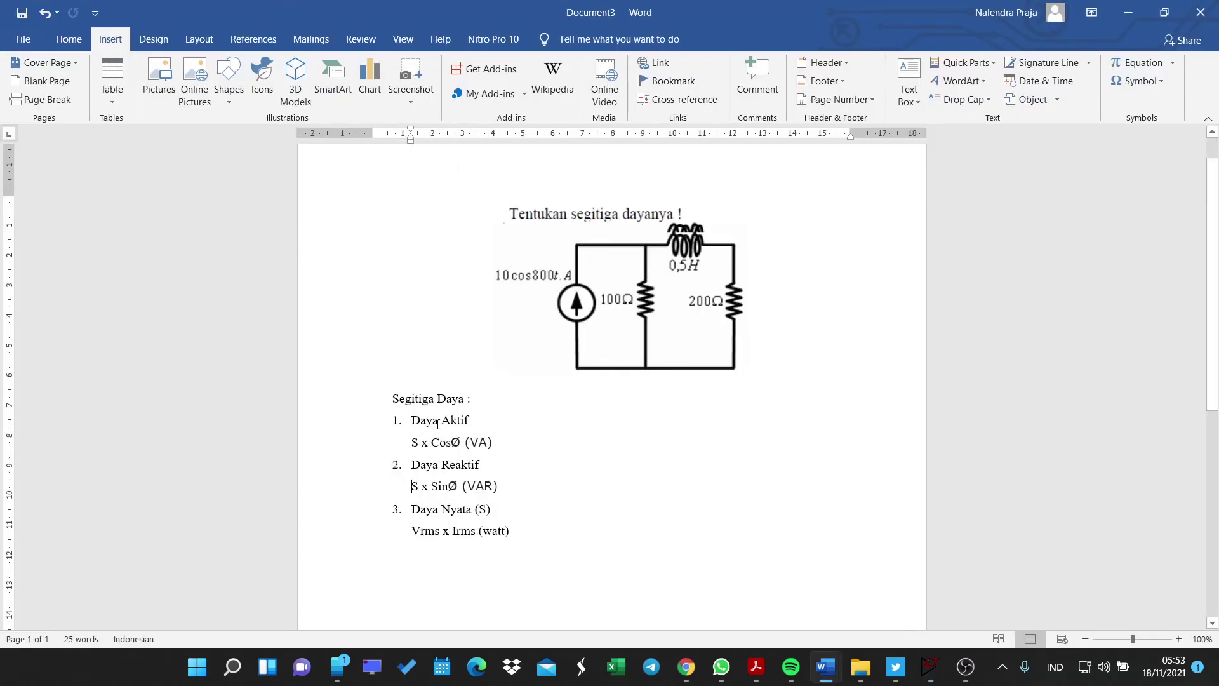
- Review the Daya Aktif, Daya Reaktif and Daya Nyata formulas in the Word document and switch back to LTspice
double_click(452, 398)
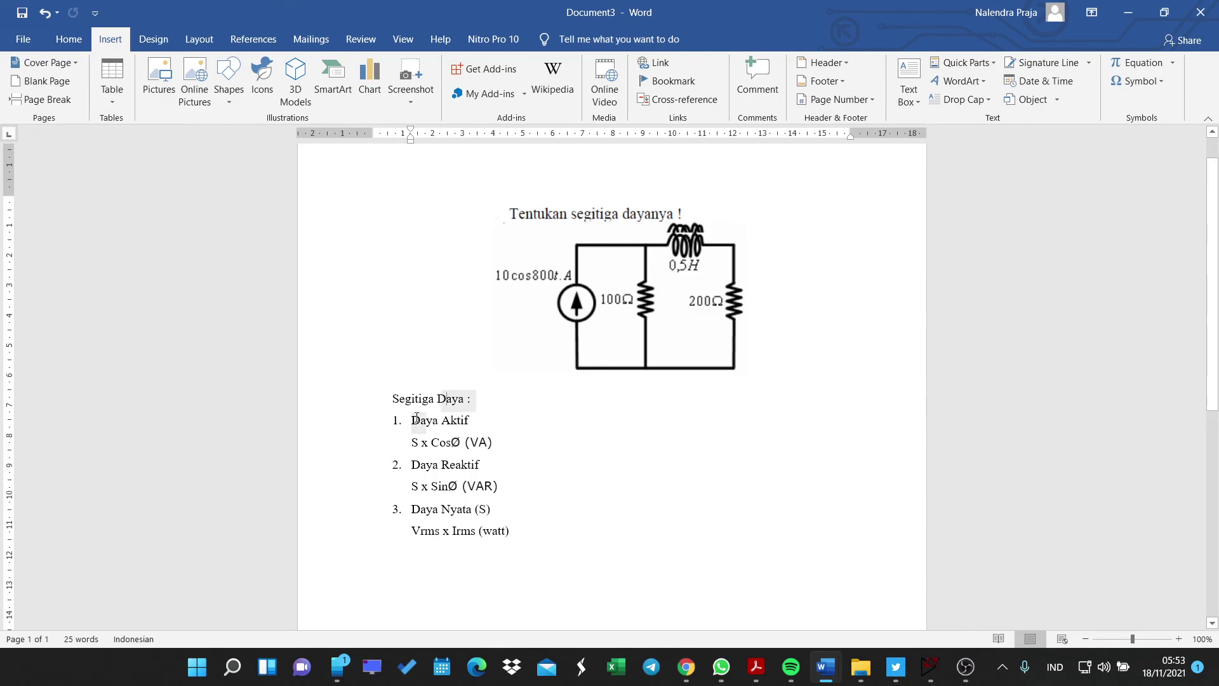
triple_click(444, 464)
drag(440, 499, 517, 505)
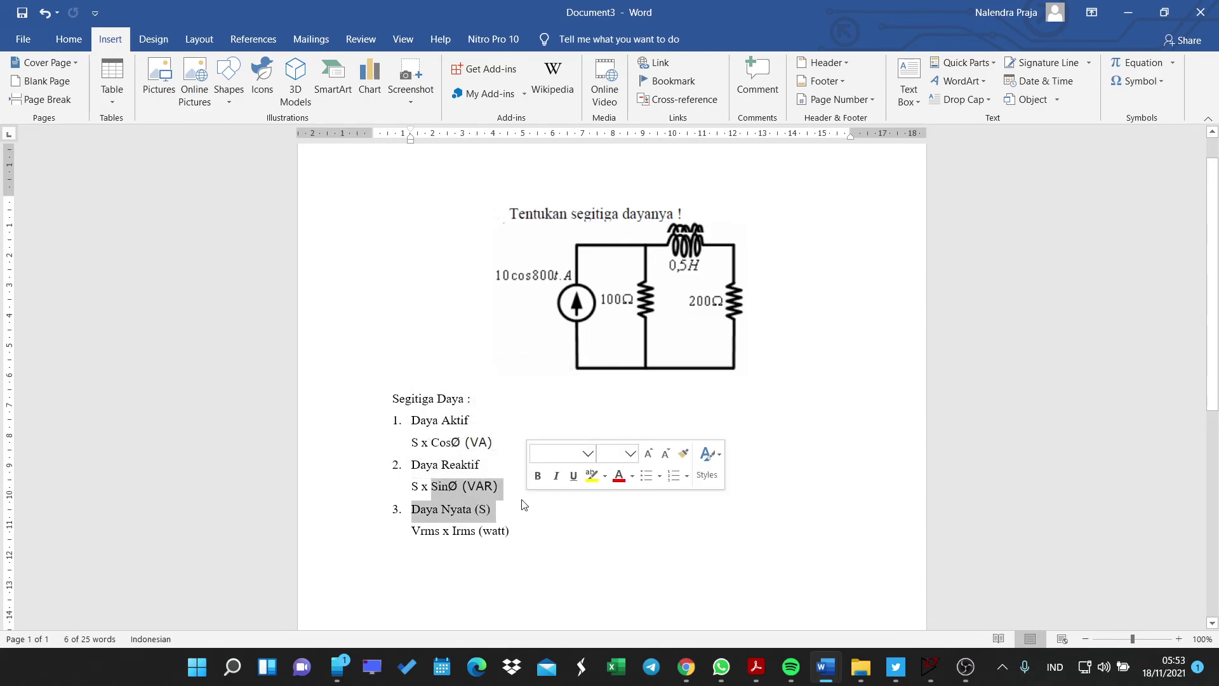
click(523, 507)
key(alt+Tab)
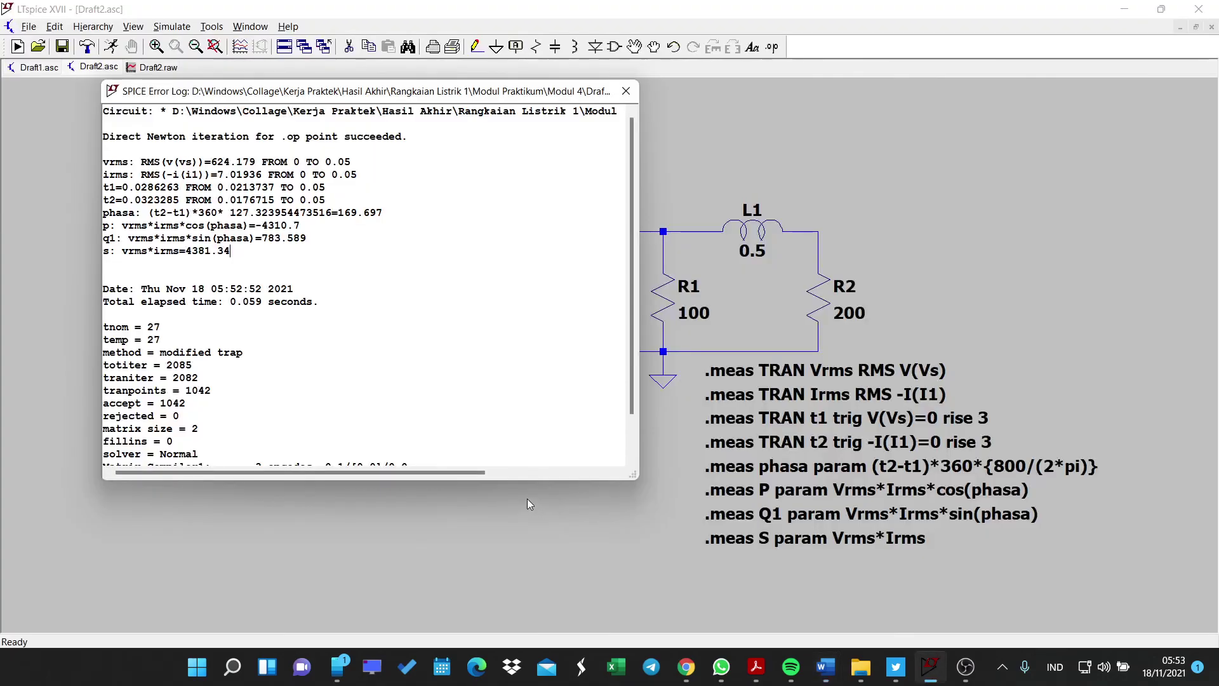
- Compare the P, Q1 and S results in the SPICE error log with the Segitiga Daya formulas in Word
drag(301, 226, 256, 226)
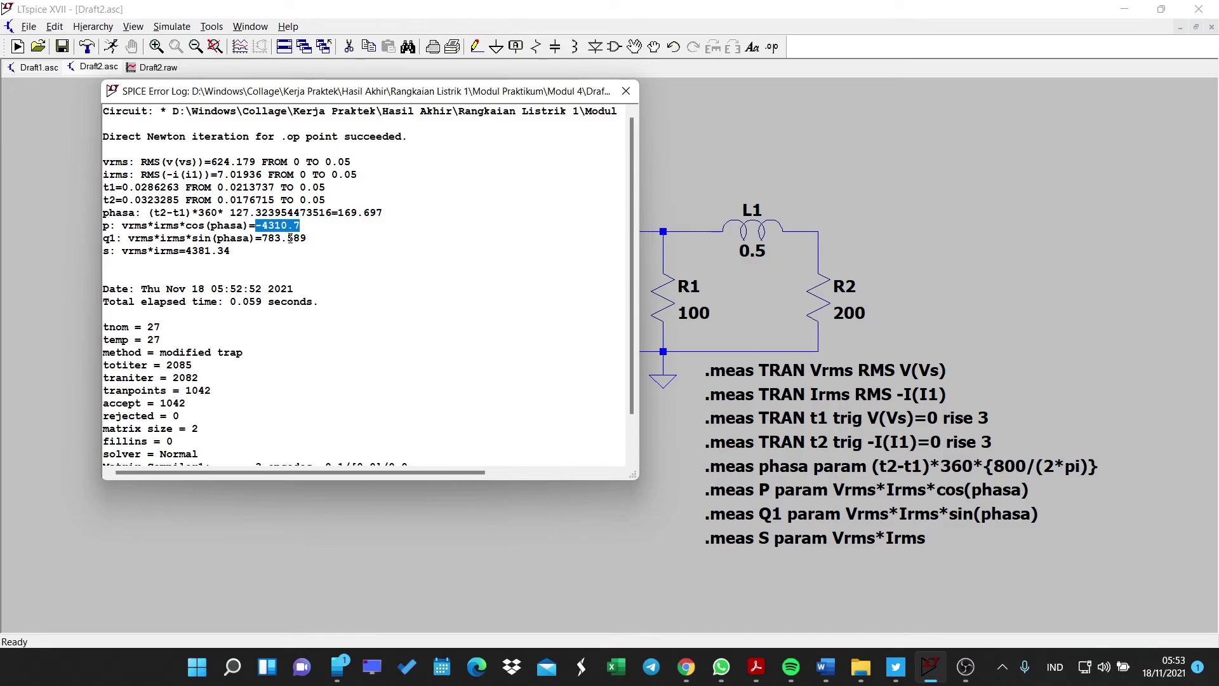
key(alt+Tab)
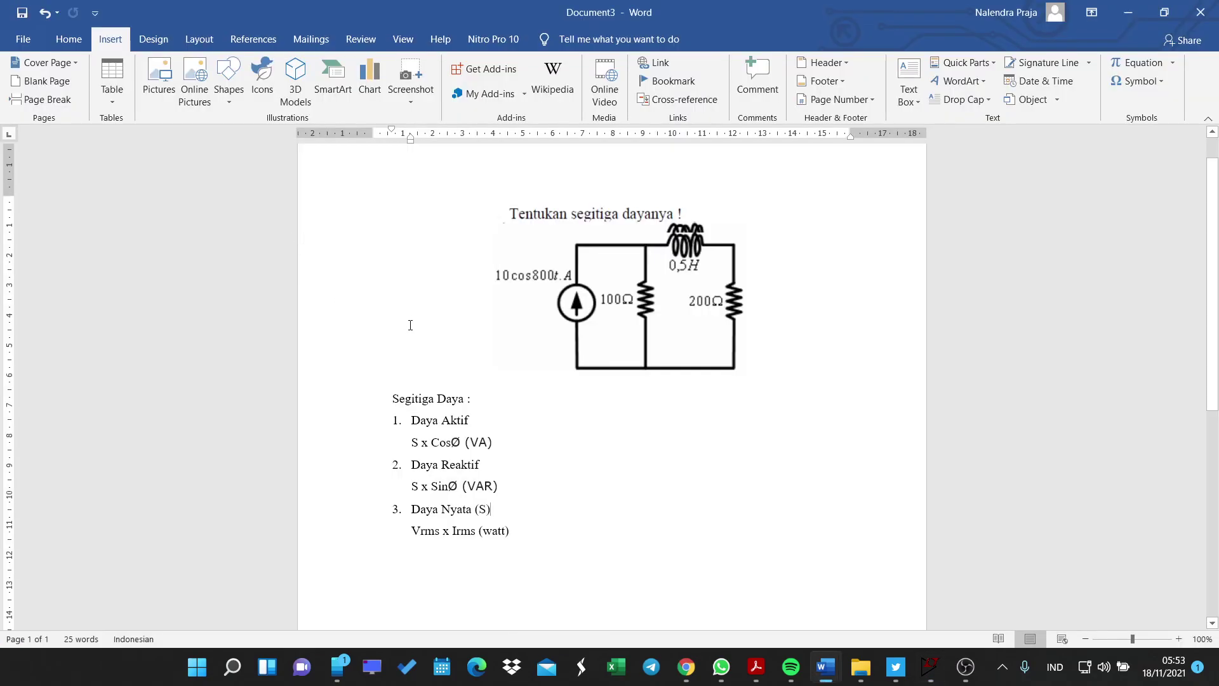
key(alt+Tab)
click(308, 237)
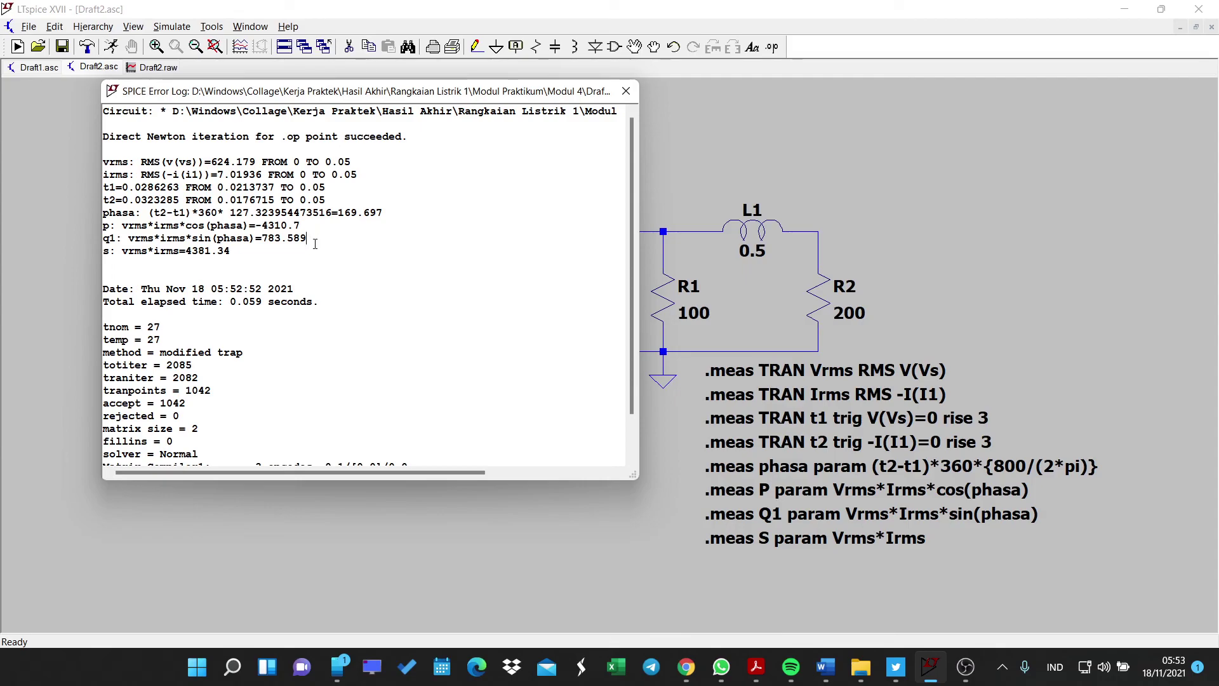
drag(312, 243, 185, 252)
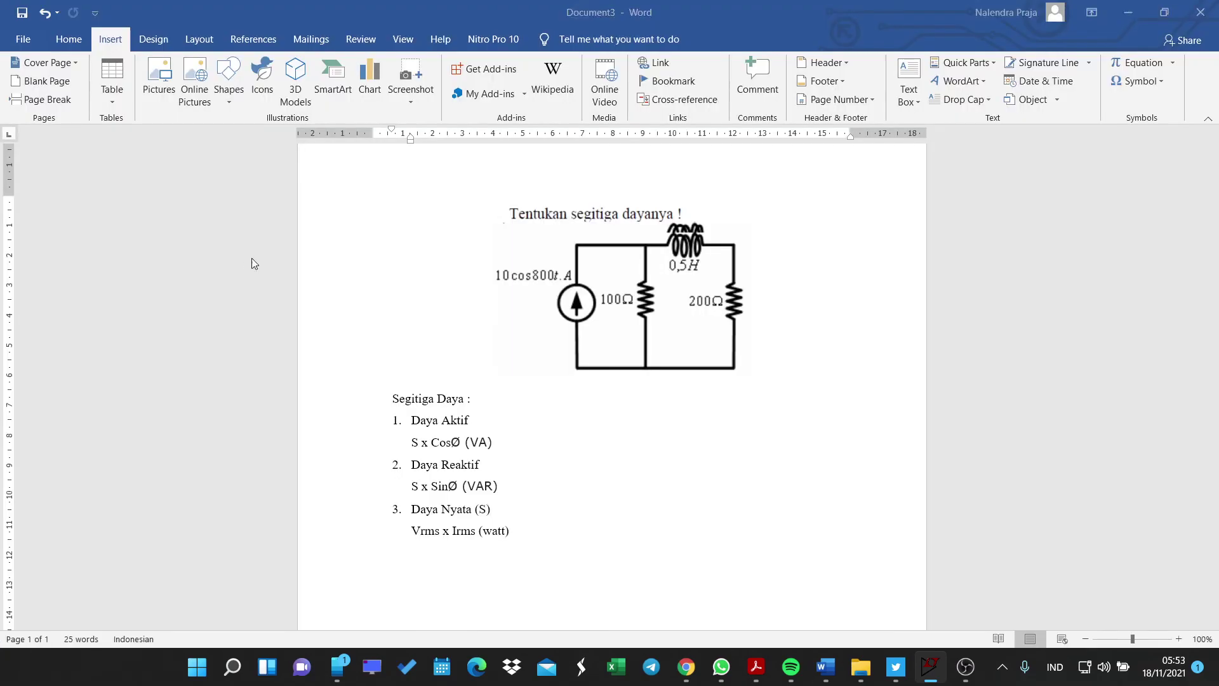
key(alt+Tab)
key(alt+Tab)
click(253, 259)
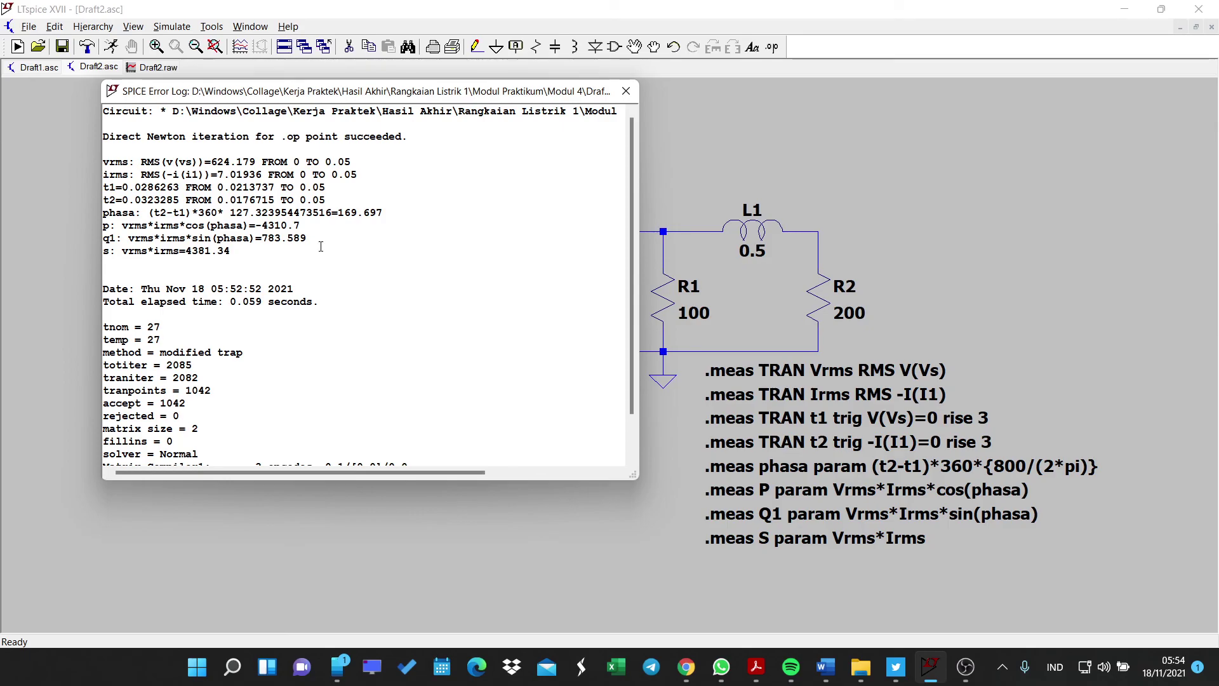
- Reposition the SPICE error log over the Draft2.asc schematic and close it
click(242, 324)
drag(372, 98, 476, 114)
click(377, 216)
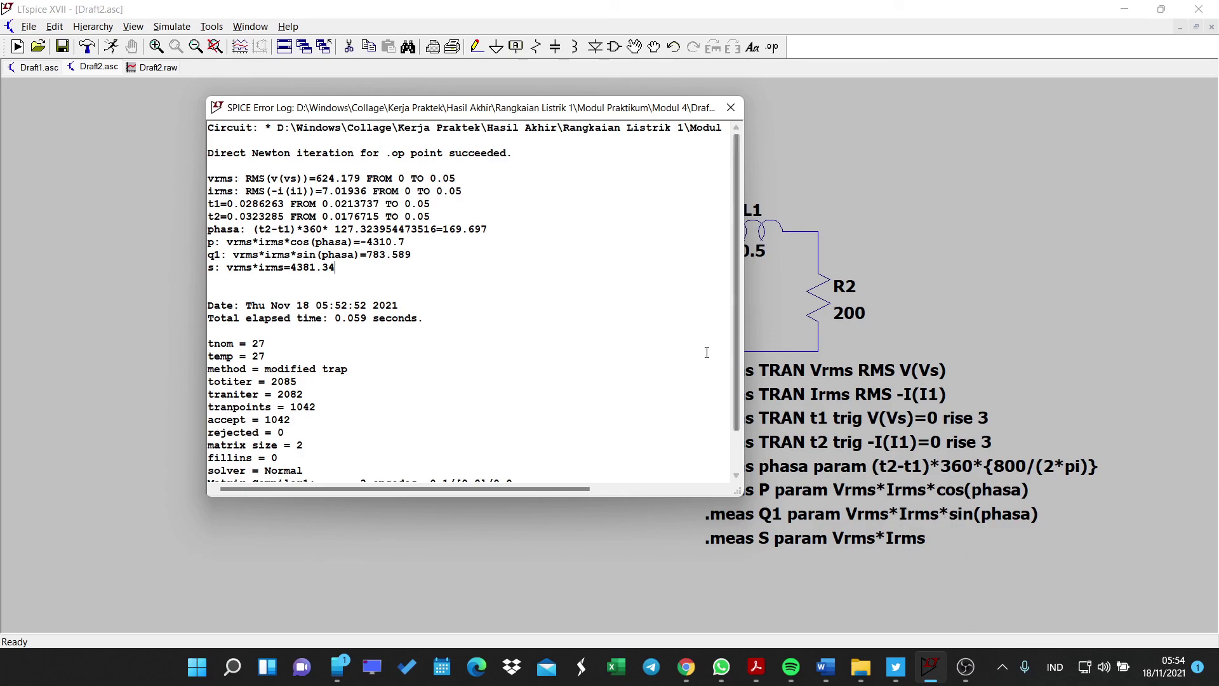
mouse_move(561, 114)
mouse_down()
mouse_move(571, 129)
mouse_move(620, 132)
mouse_move(561, 132)
mouse_up()
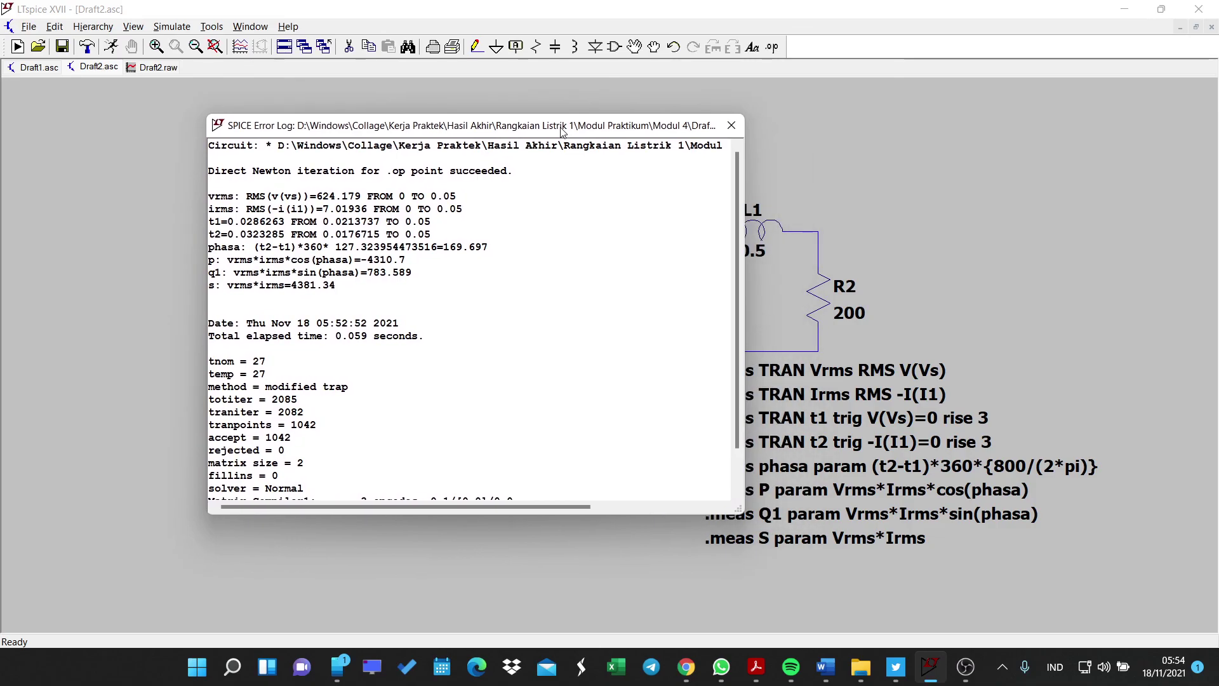
click(724, 126)
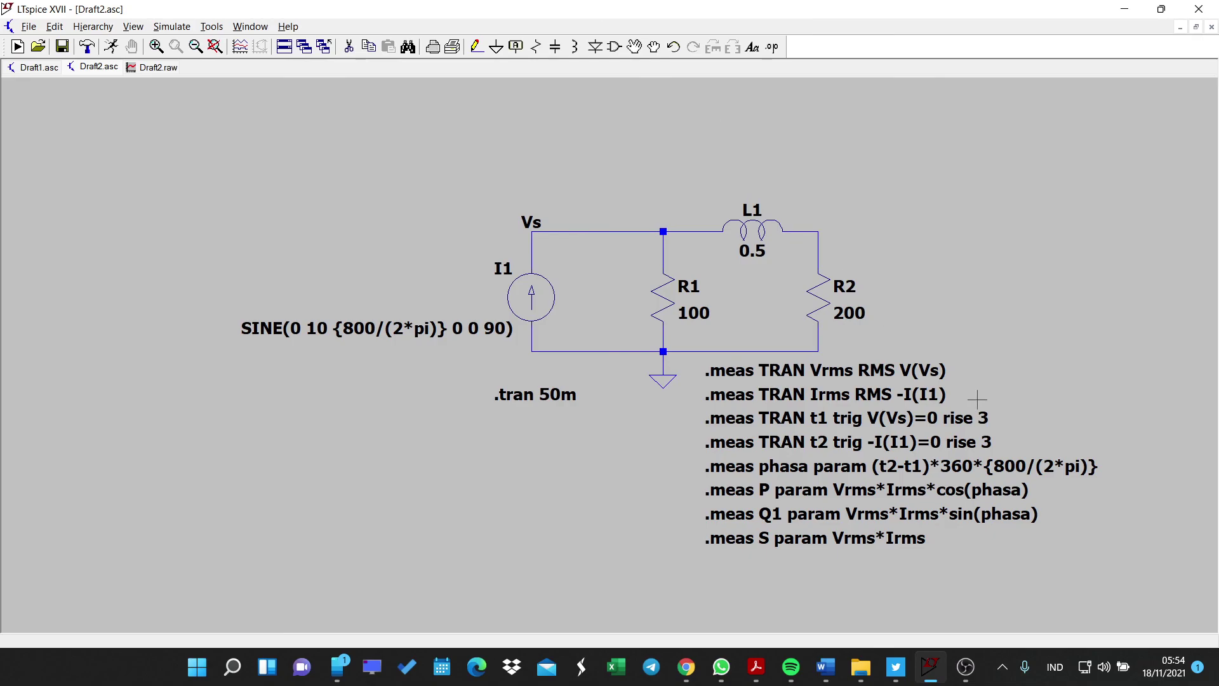